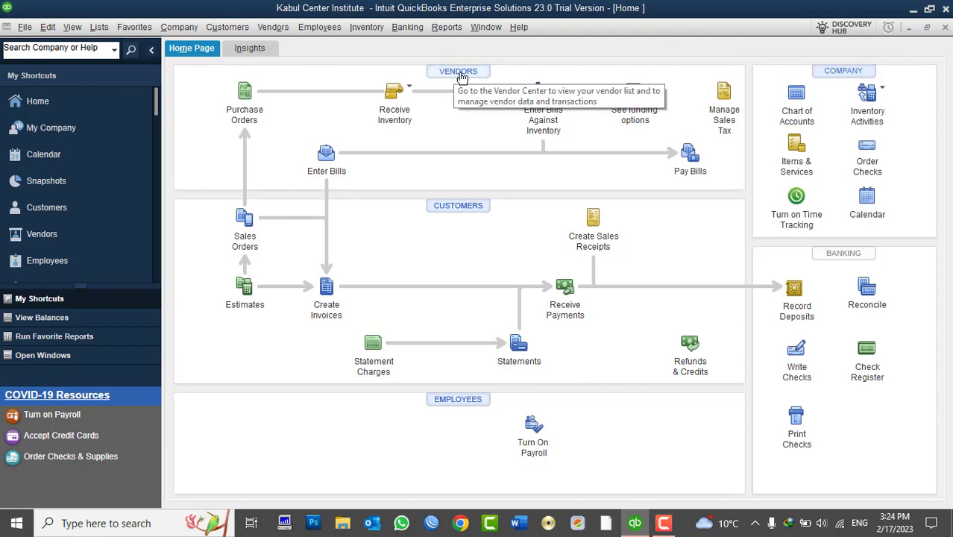
- Open the Vendor Center from the Vendors menu so its empty active vendor list shows
{"action": "left_click", "coordinate": [272, 30]}
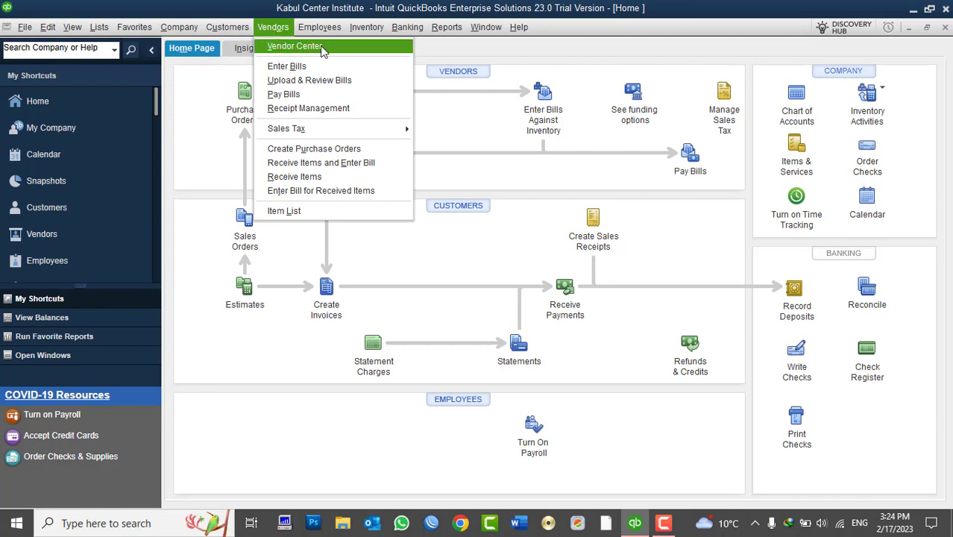
{"action": "left_click", "coordinate": [322, 48]}
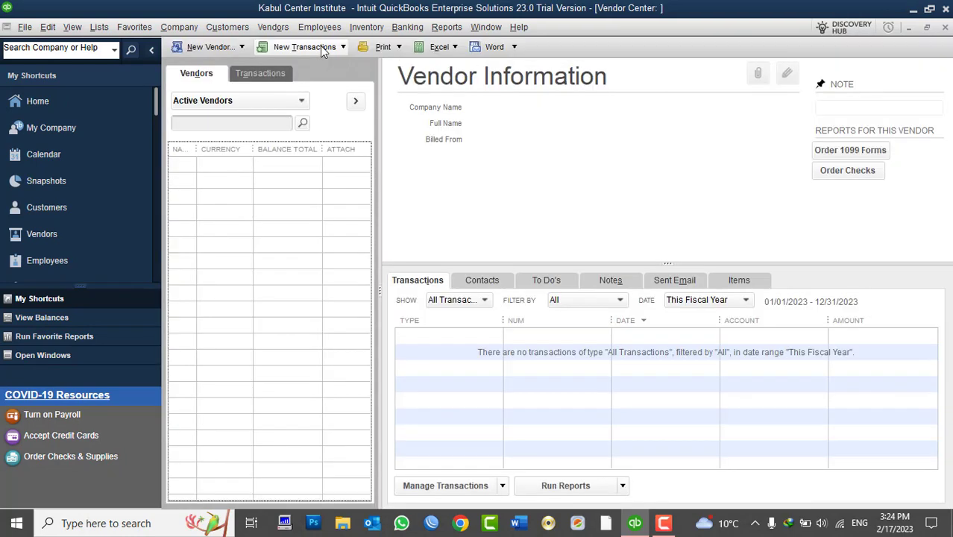
{"action": "left_click", "coordinate": [274, 30]}
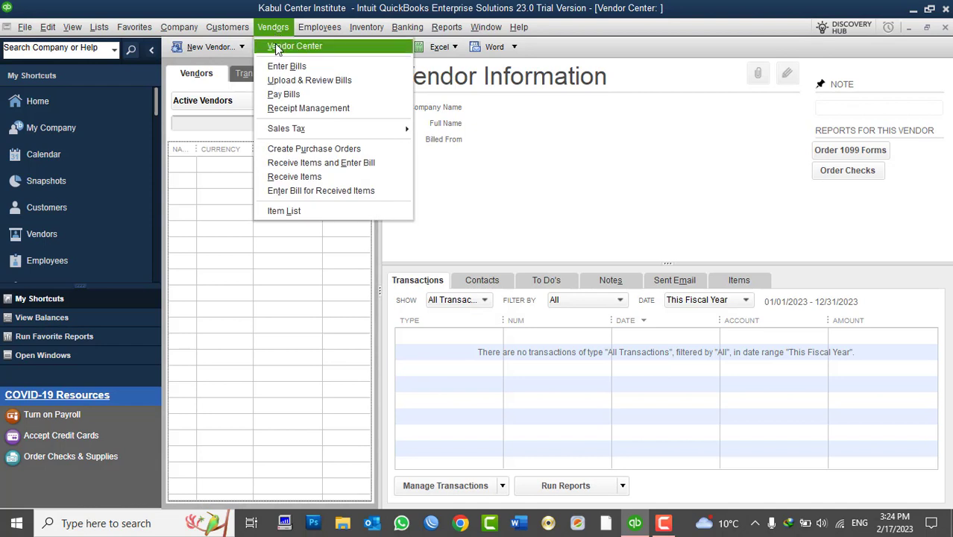
{"action": "left_click", "coordinate": [675, 91]}
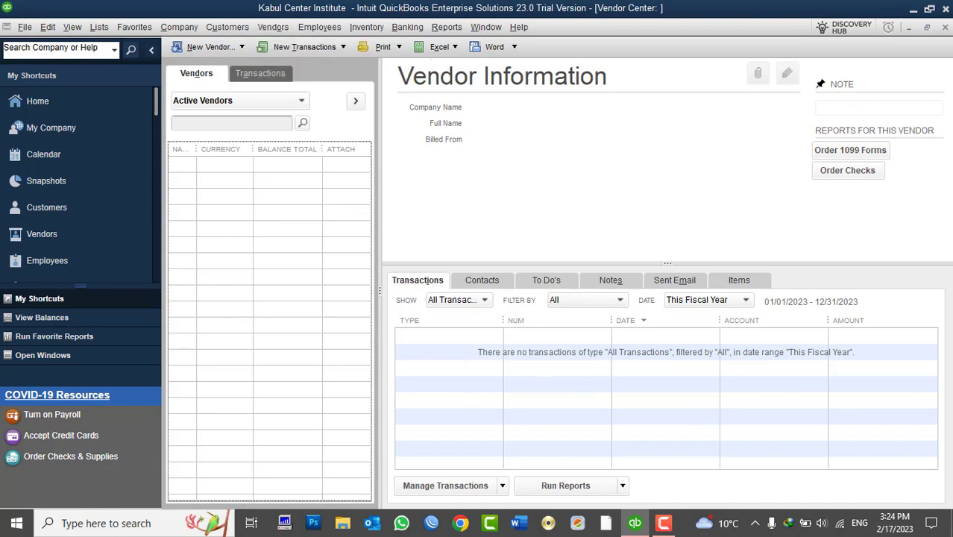
{"action": "left_click", "coordinate": [944, 28]}
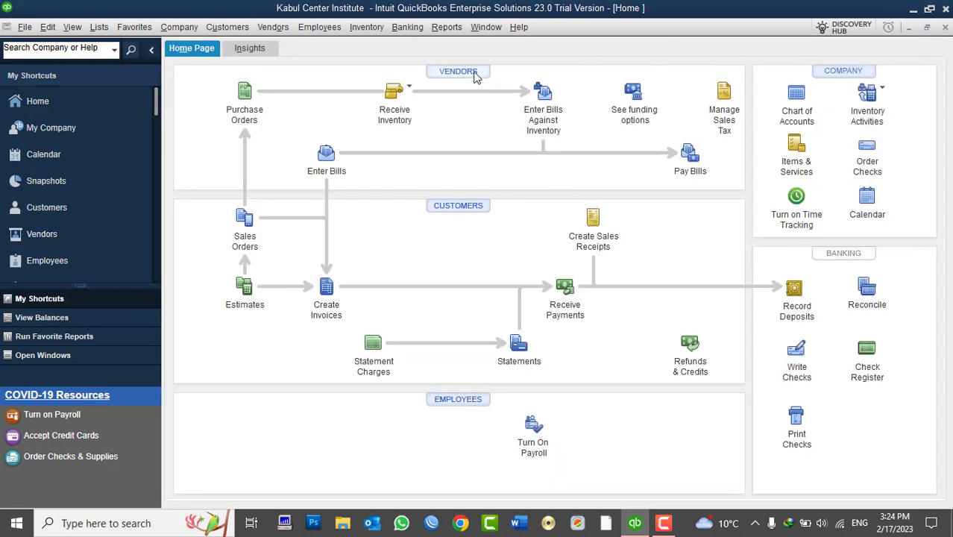
{"action": "left_click", "coordinate": [472, 74]}
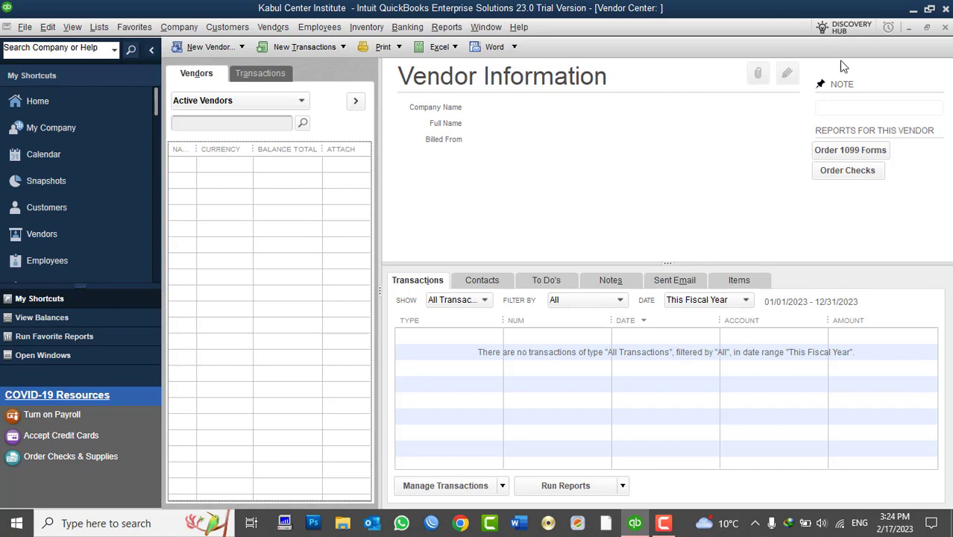
{"action": "left_click", "coordinate": [944, 28]}
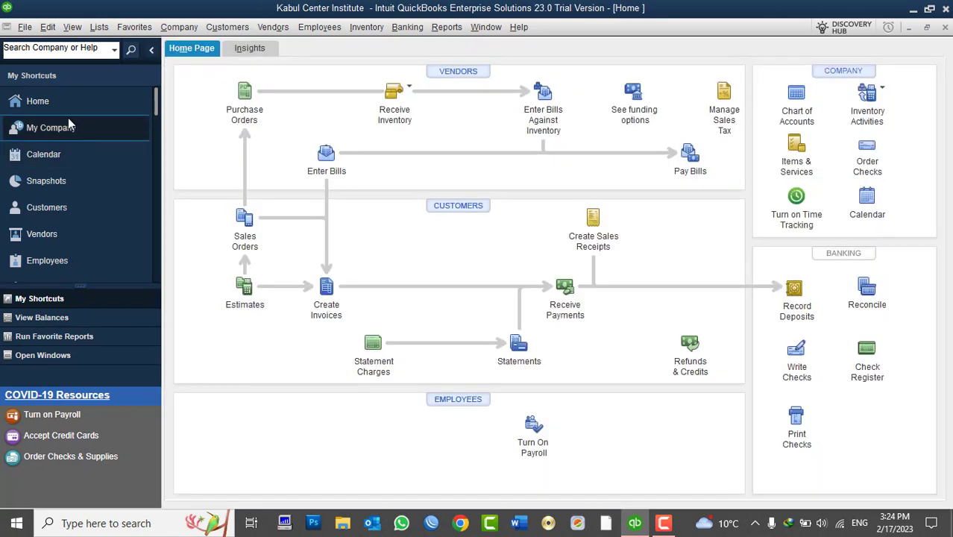
{"action": "left_click", "coordinate": [62, 237]}
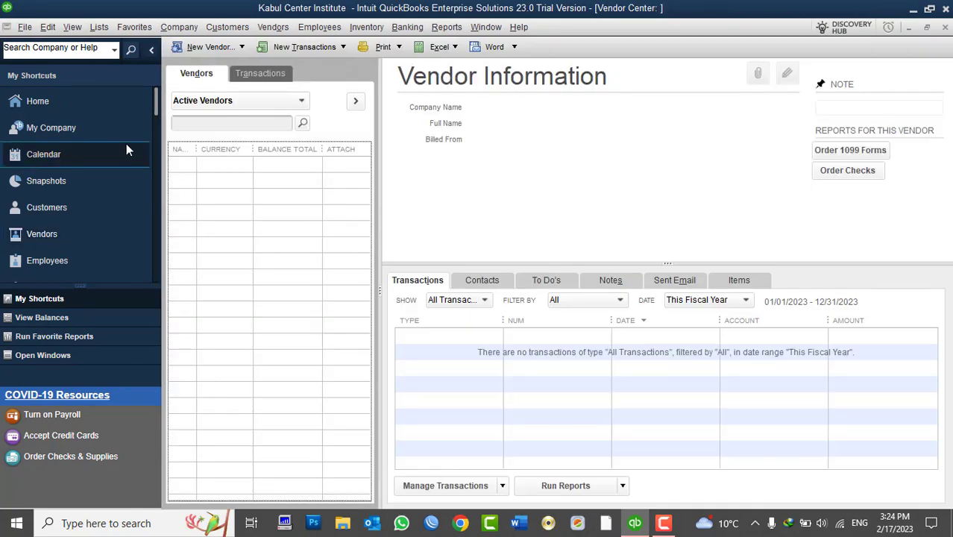
- Widen the NAME, CURRENCY and ATTACH columns and narrow BALANCE in the vendor list
{"action": "left_click_drag", "start_coordinate": [195, 149], "coordinate": [238, 174]}
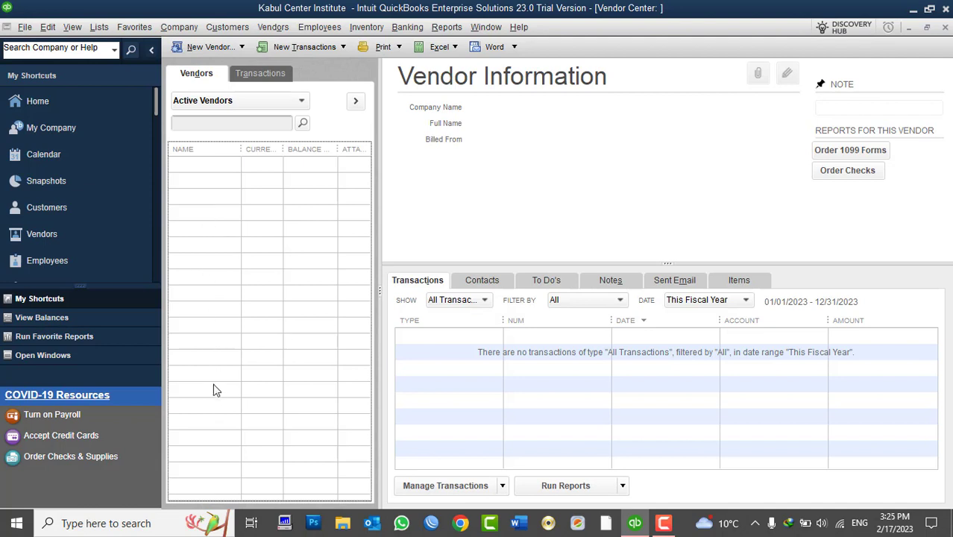
{"action": "left_click_drag", "start_coordinate": [283, 150], "coordinate": [305, 158]}
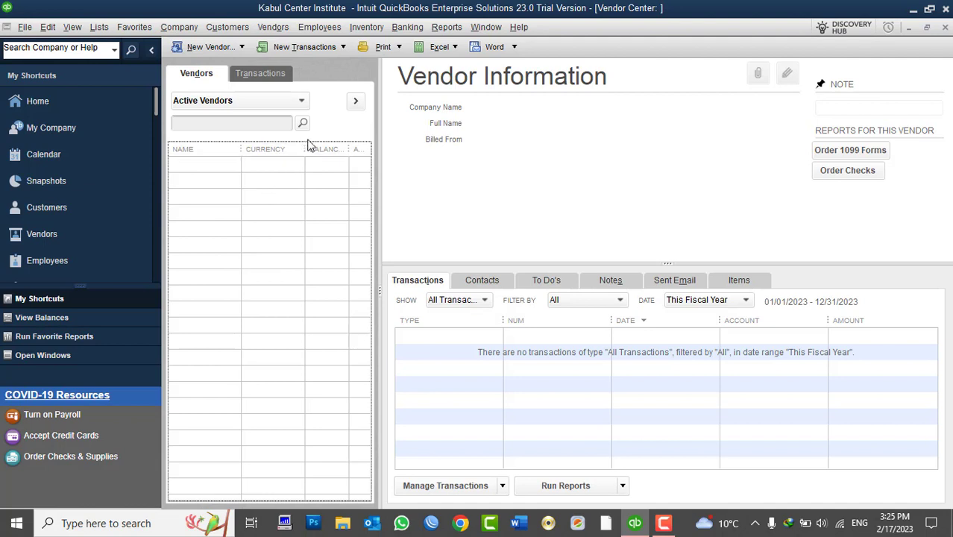
{"action": "left_click_drag", "start_coordinate": [305, 149], "coordinate": [287, 149]}
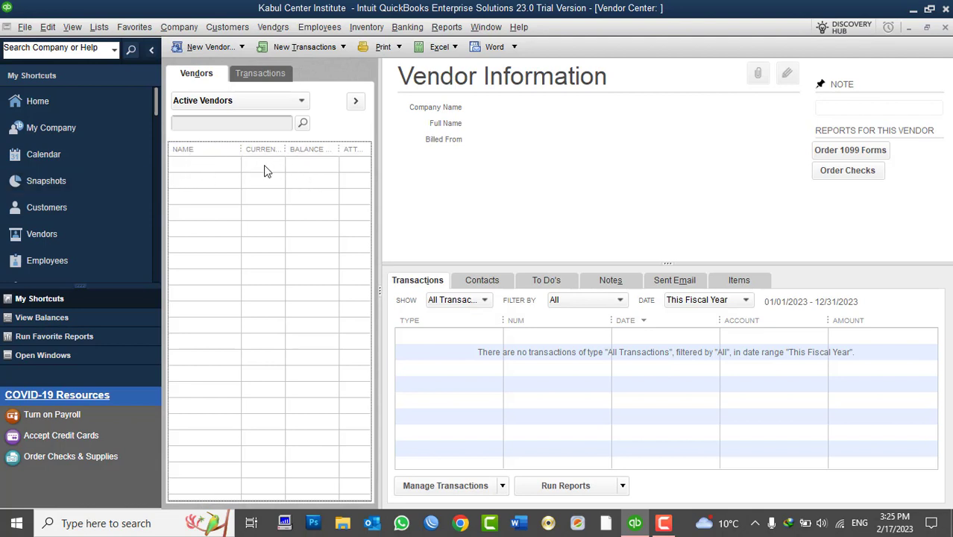
{"action": "left_click", "coordinate": [313, 154]}
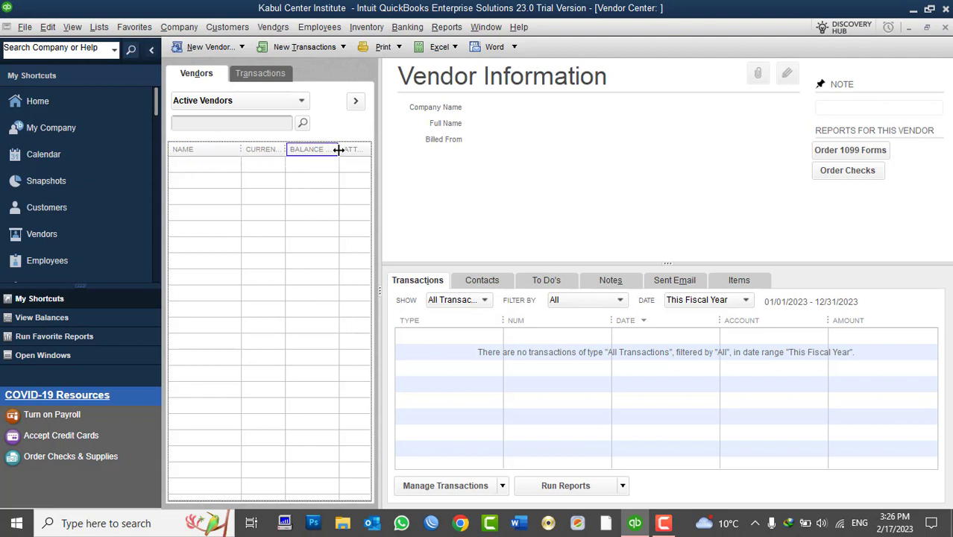
{"action": "left_click_drag", "start_coordinate": [338, 158], "coordinate": [310, 161]}
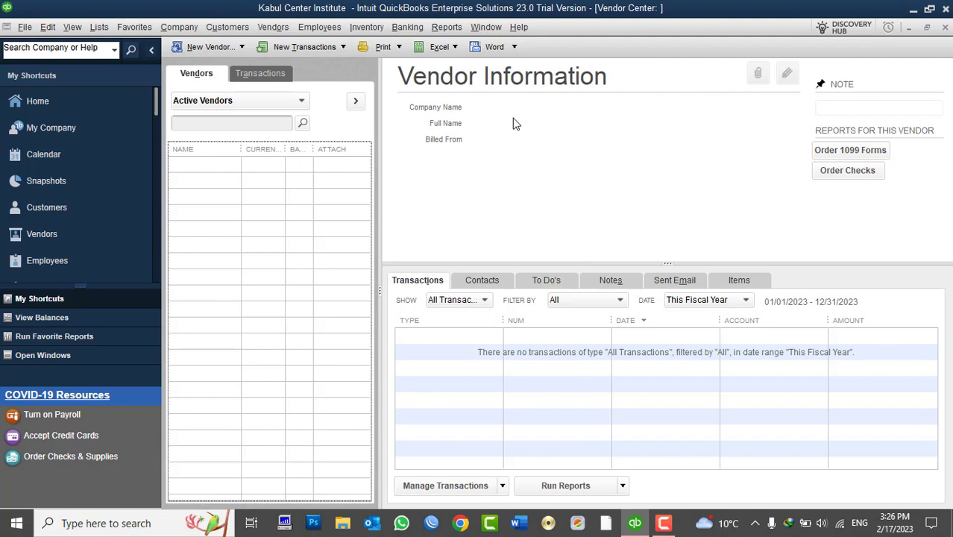
- Start a New Vendor form and enter 'Alkozay Corporation' as the vendor name
{"action": "left_click", "coordinate": [220, 53]}
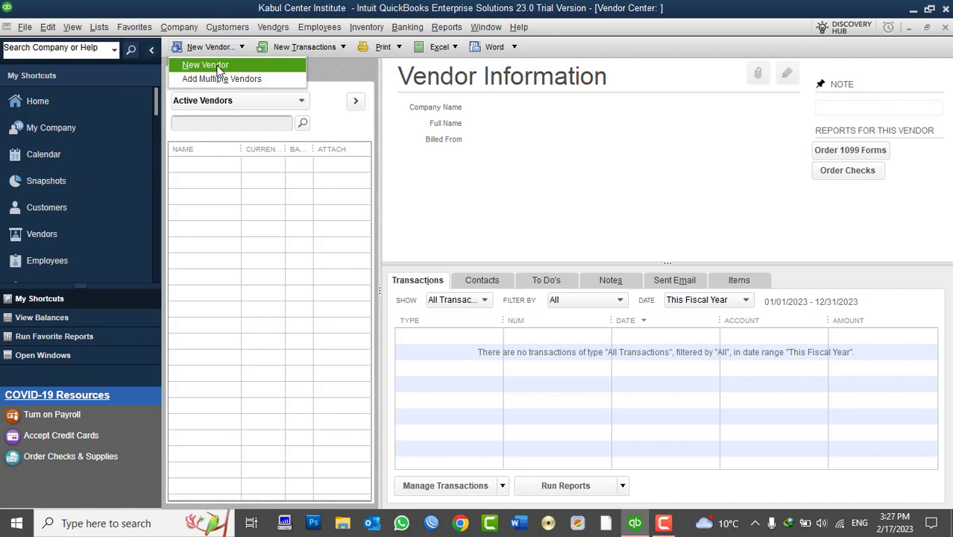
{"action": "left_click", "coordinate": [219, 69]}
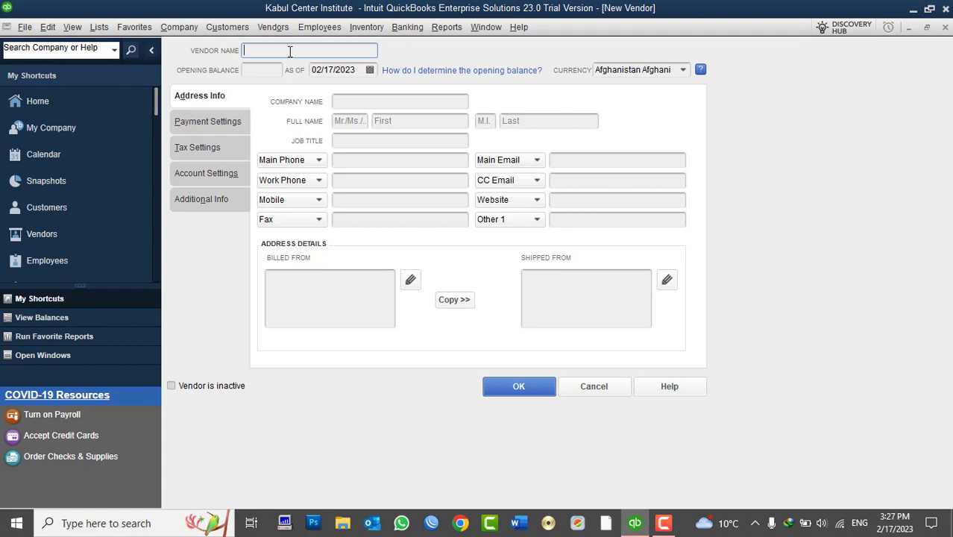
{"action": "type", "text": "Alkozay Corporation"}
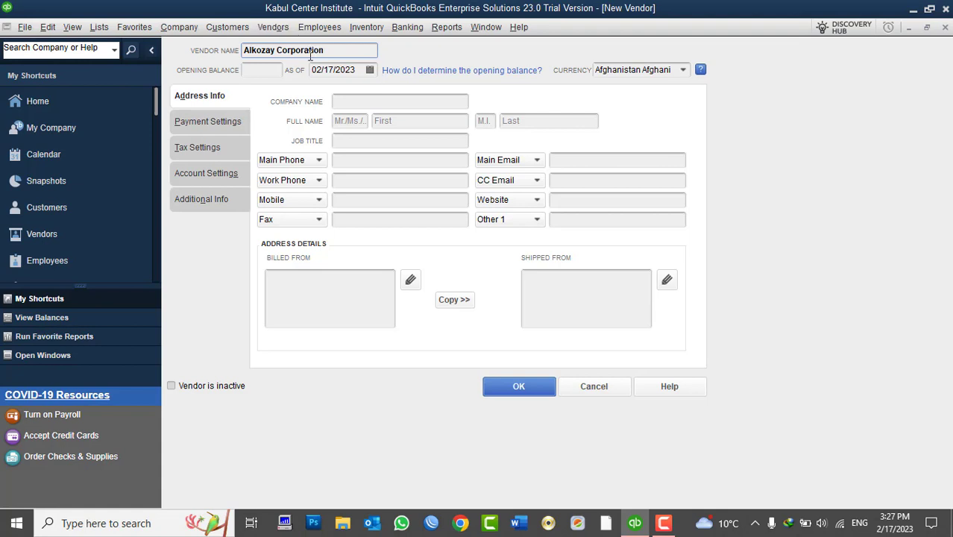
- Enter an opening balance of 10,000 as of 01/01/2023, with currency Afghanistan Afghani
{"action": "left_click", "coordinate": [260, 72]}
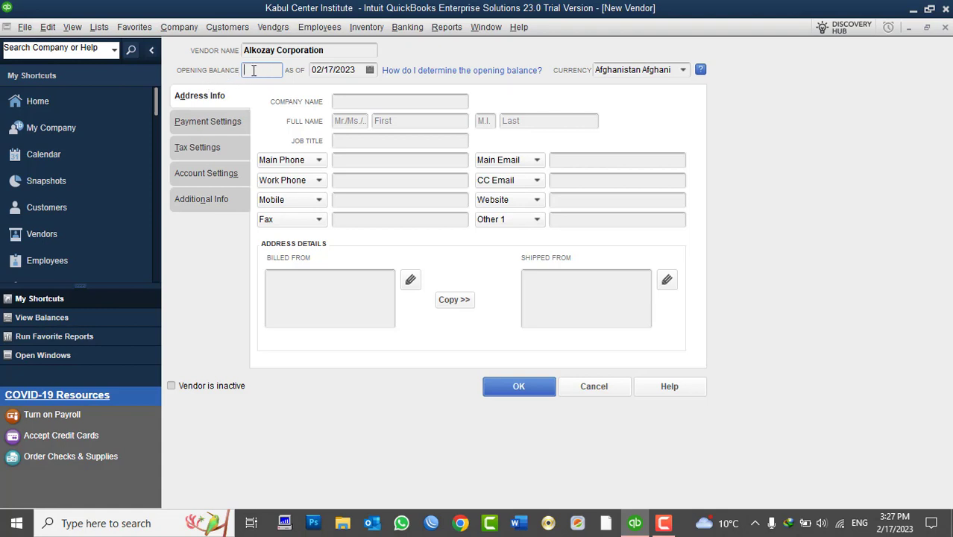
{"action": "type", "text": "10000"}
{"action": "key", "text": "Tab"}
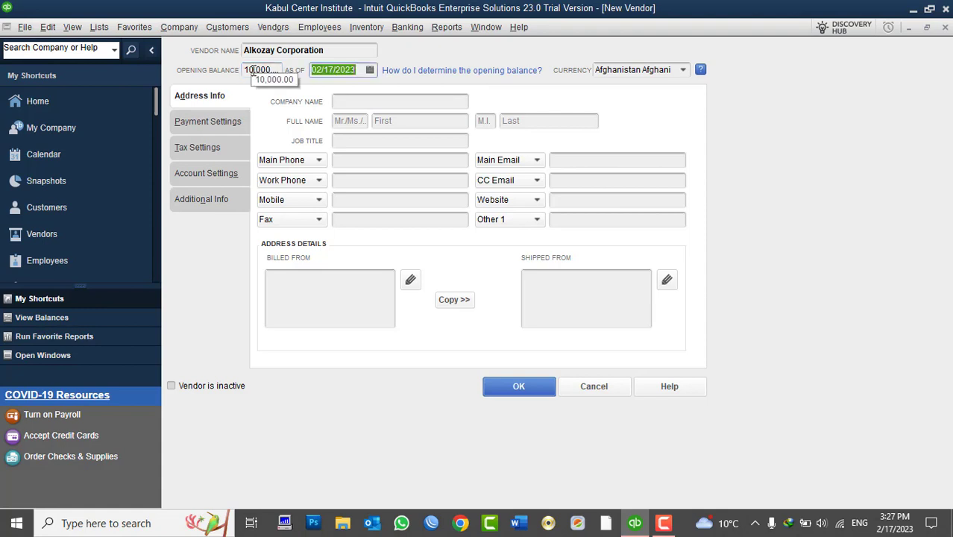
{"action": "left_click", "coordinate": [370, 69]}
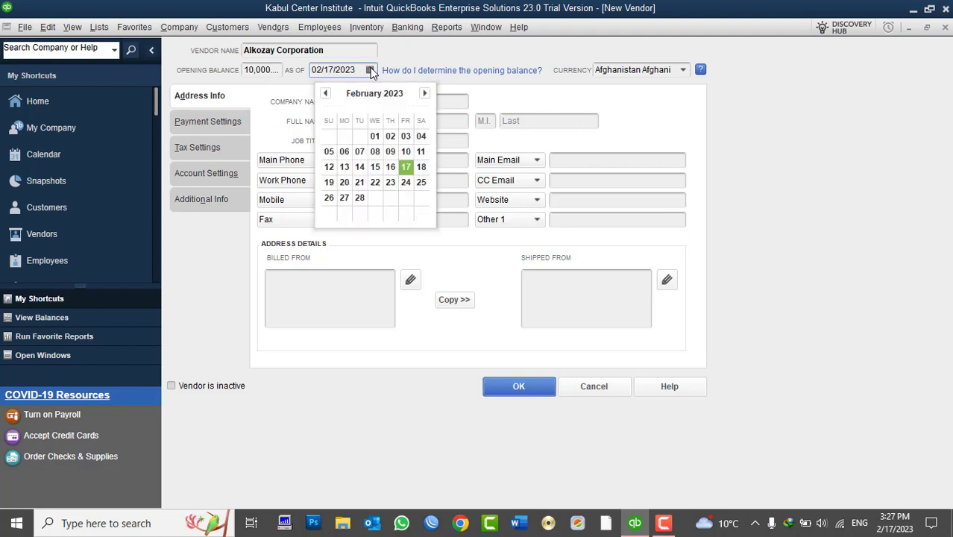
{"action": "left_click", "coordinate": [326, 93]}
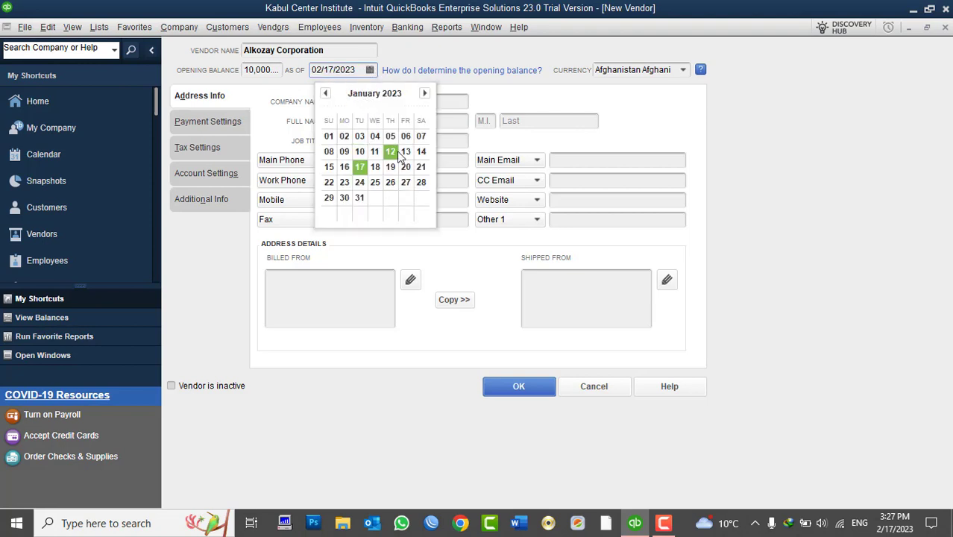
{"action": "left_click", "coordinate": [329, 138]}
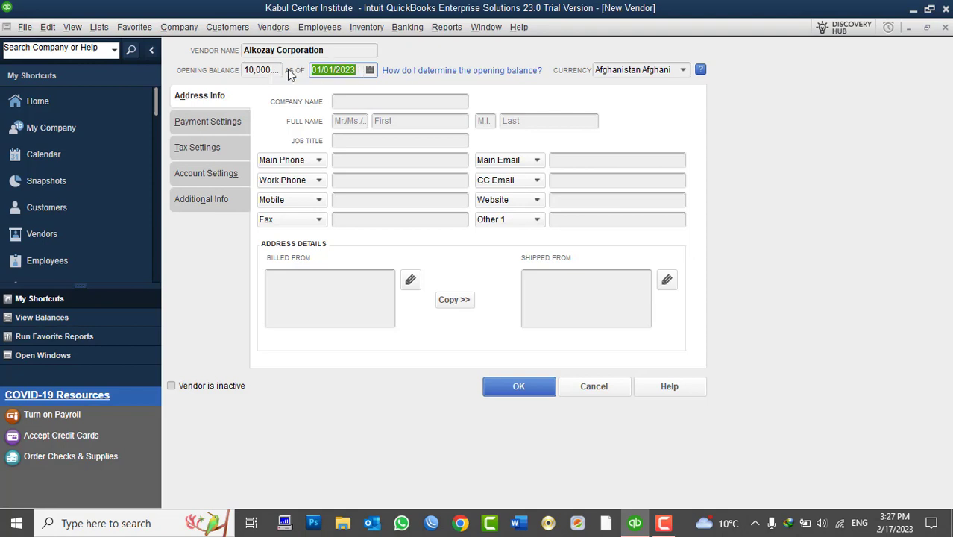
{"action": "left_click", "coordinate": [682, 70]}
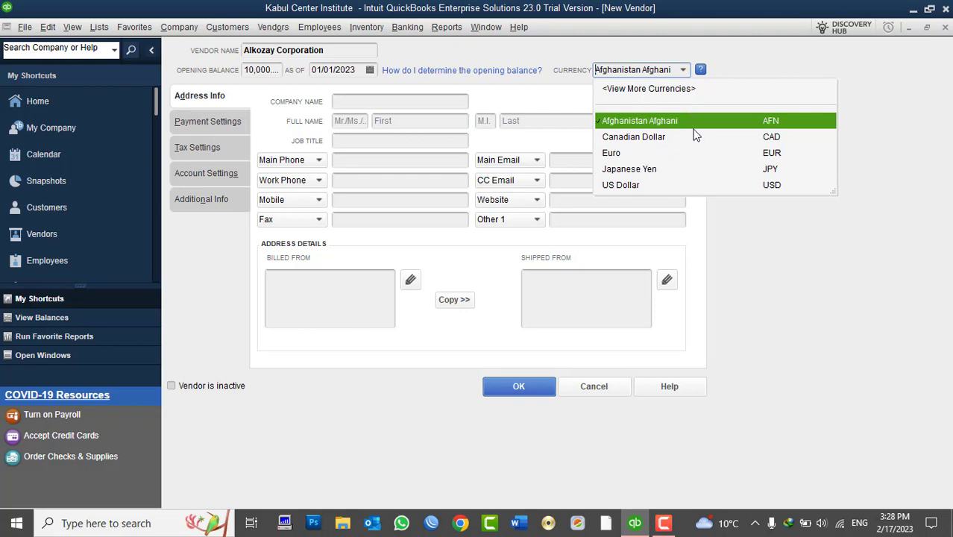
- Keep Afghanistan Afghani as the currency and set the company name to Alkozay
{"action": "left_click", "coordinate": [642, 123]}
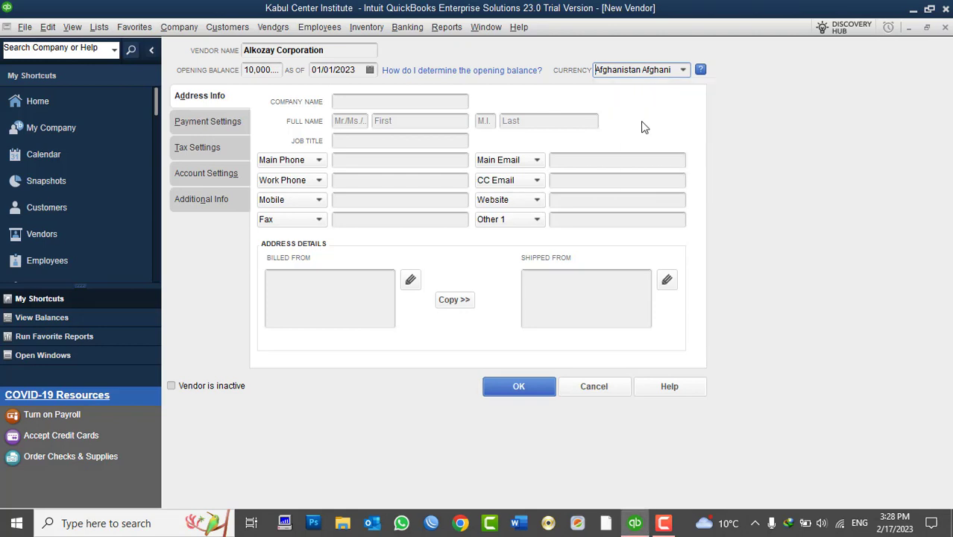
{"action": "left_click", "coordinate": [358, 106]}
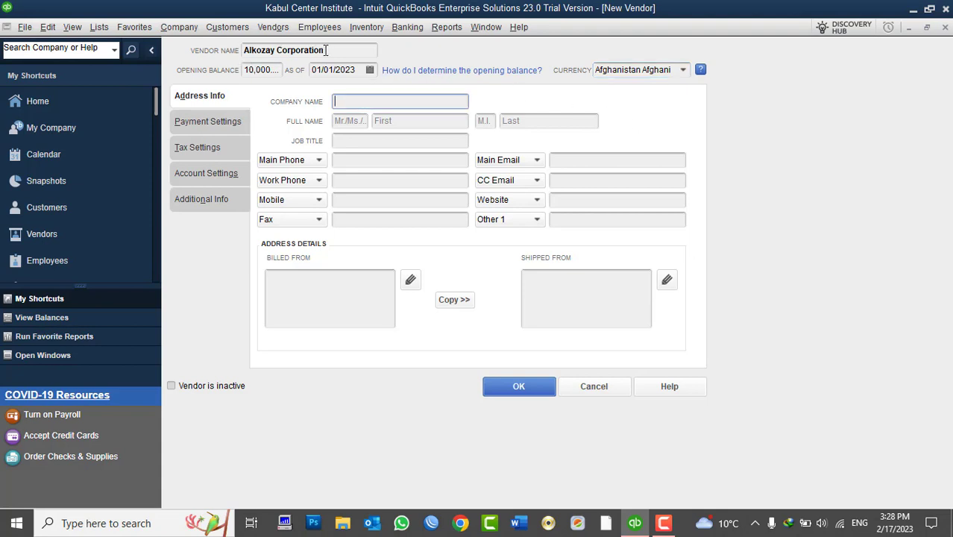
{"action": "left_click", "coordinate": [263, 50]}
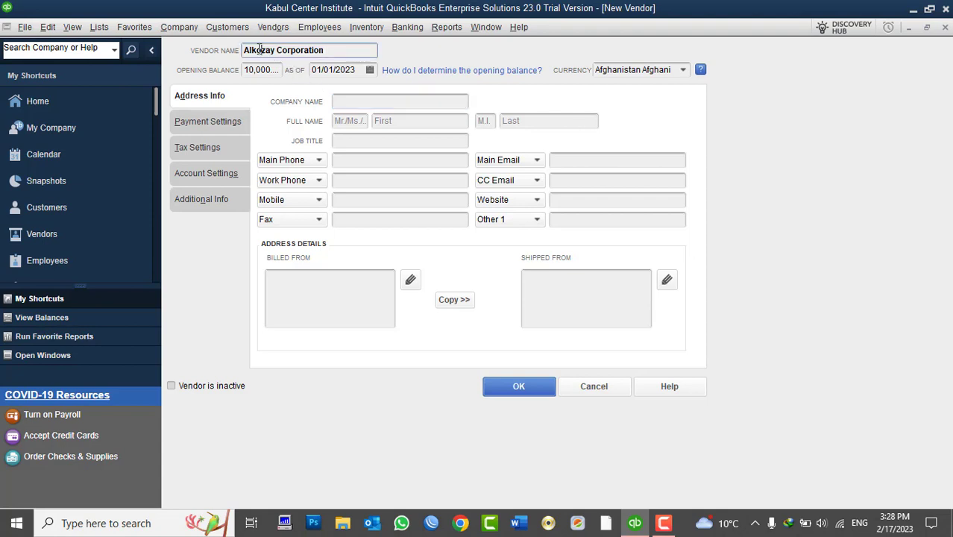
{"action": "double_click", "coordinate": [259, 50]}
{"action": "key", "text": "ctrl+c"}
{"action": "left_click", "coordinate": [345, 101]}
{"action": "key", "text": "ctrl+v"}
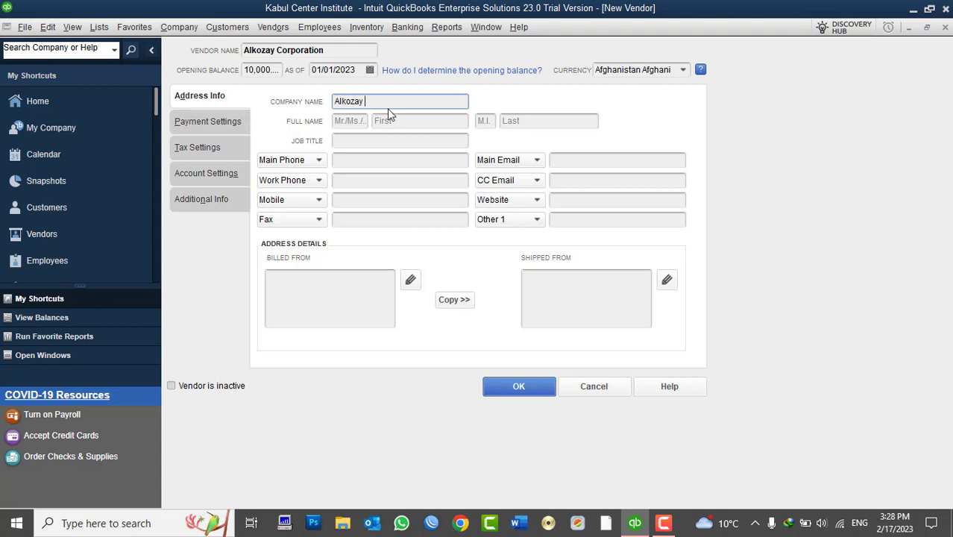
- Enter the contact title Mr and the contact's first and last name
{"action": "left_click", "coordinate": [345, 121]}
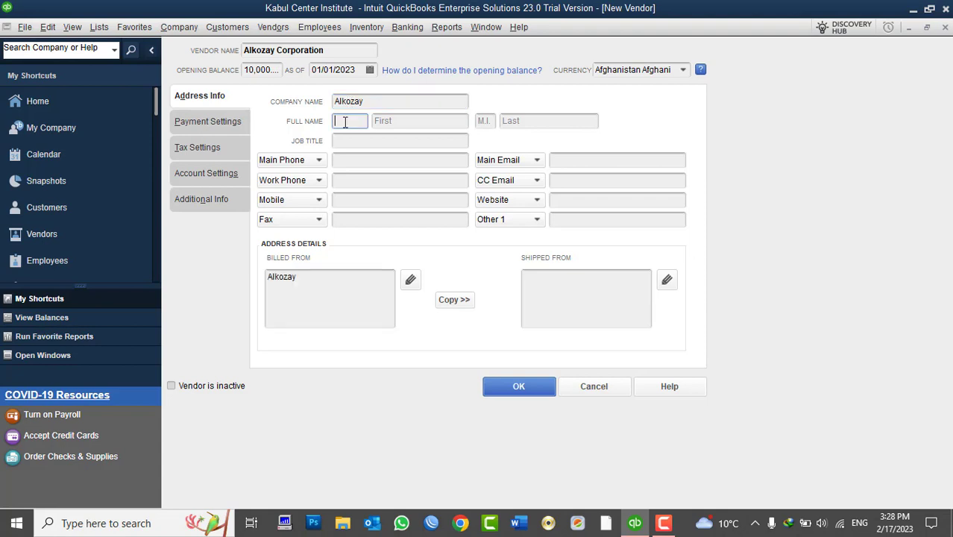
{"action": "type", "text": "Mr"}
{"action": "key", "text": "Tab"}
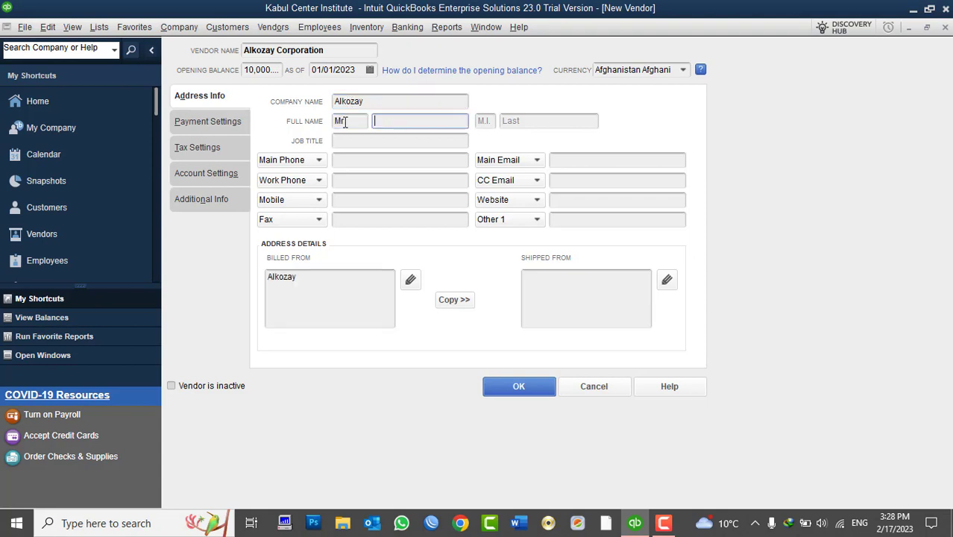
{"action": "type", "text": "Alkozay"}
{"action": "left_click_drag", "start_coordinate": [411, 122], "coordinate": [322, 127]}
{"action": "key", "text": "Tab"}
{"action": "key", "text": "Tab"}
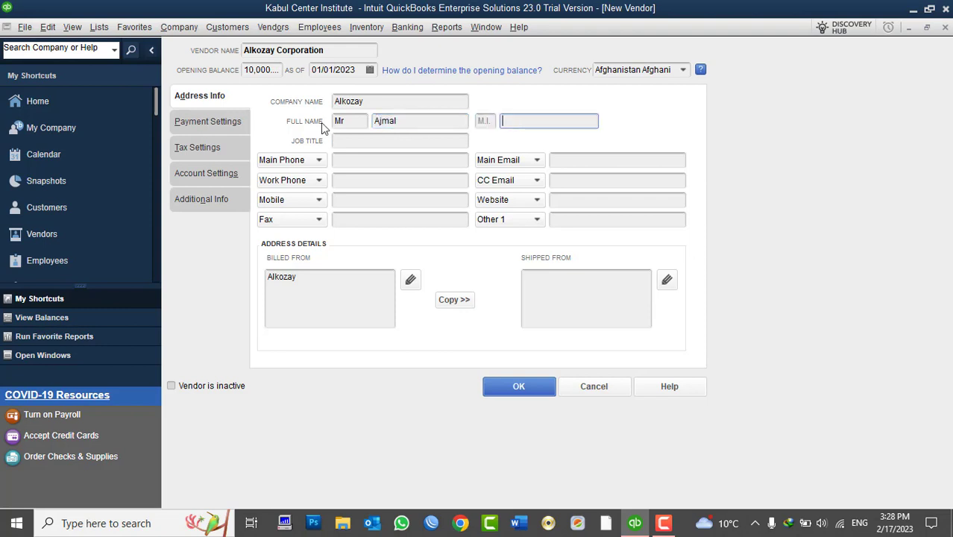
{"action": "left_click", "coordinate": [418, 142]}
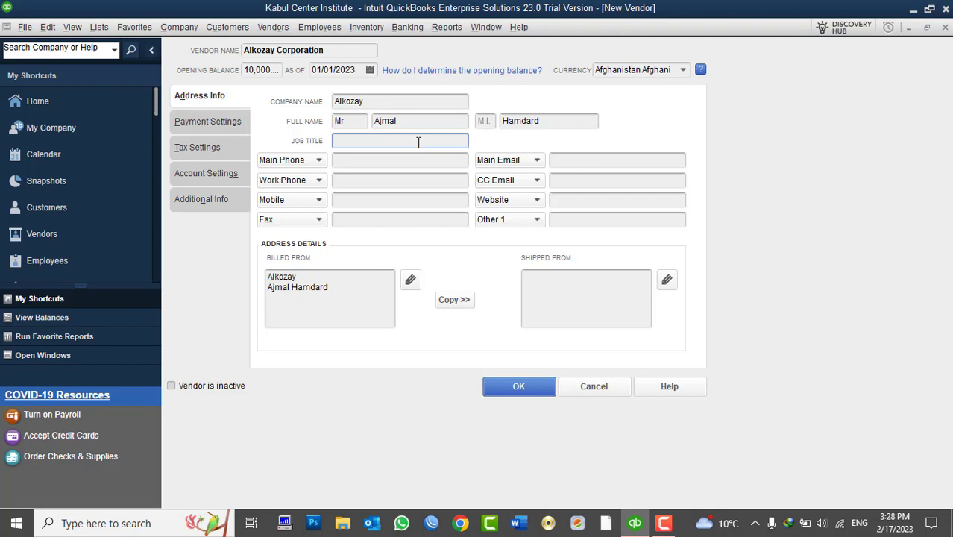
- Set the job title to Owner and enter the main phone number
{"action": "type", "text": "Owner of"}
{"action": "key", "text": "BackSpace"}
{"action": "key", "text": "BackSpace"}
{"action": "key", "text": "BackSpace"}
{"action": "key", "text": "BackSpace"}
{"action": "key", "text": "BackSpace"}
{"action": "type", "text": "ee"}
{"action": "key", "text": "BackSpace"}
{"action": "type", "text": "r"}
{"action": "left_click", "coordinate": [345, 161]}
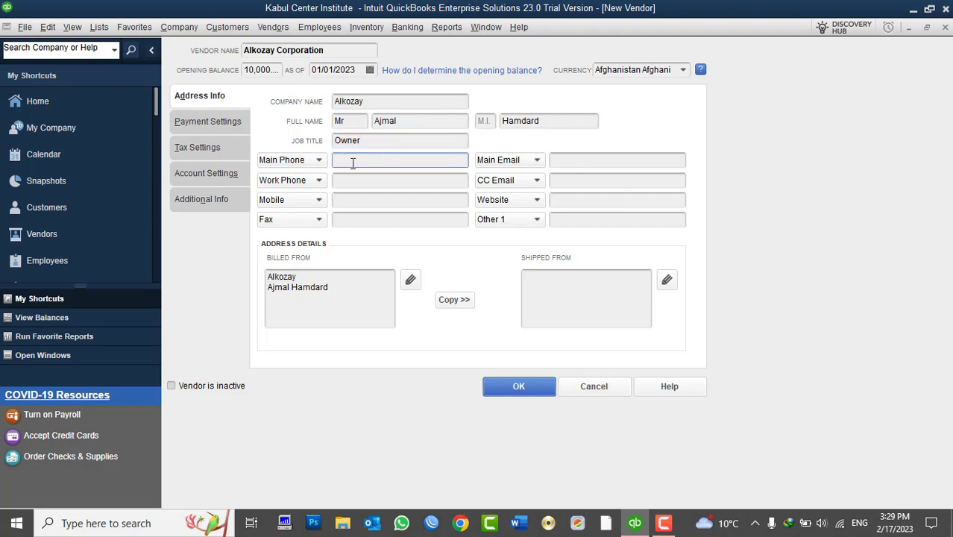
- Enter the main e-mail address and reuse the main phone number as the work phone
{"action": "left_click", "coordinate": [610, 163]}
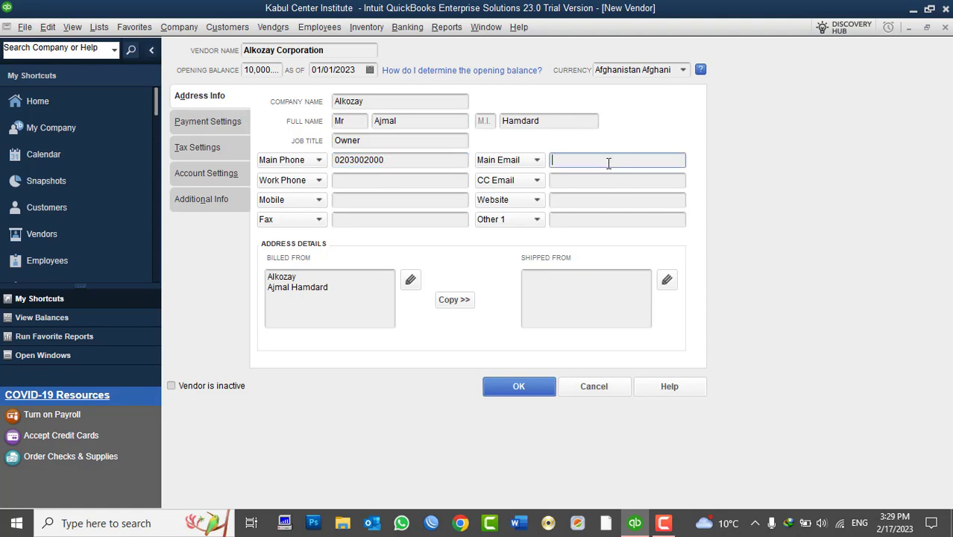
{"action": "left_click", "coordinate": [395, 180]}
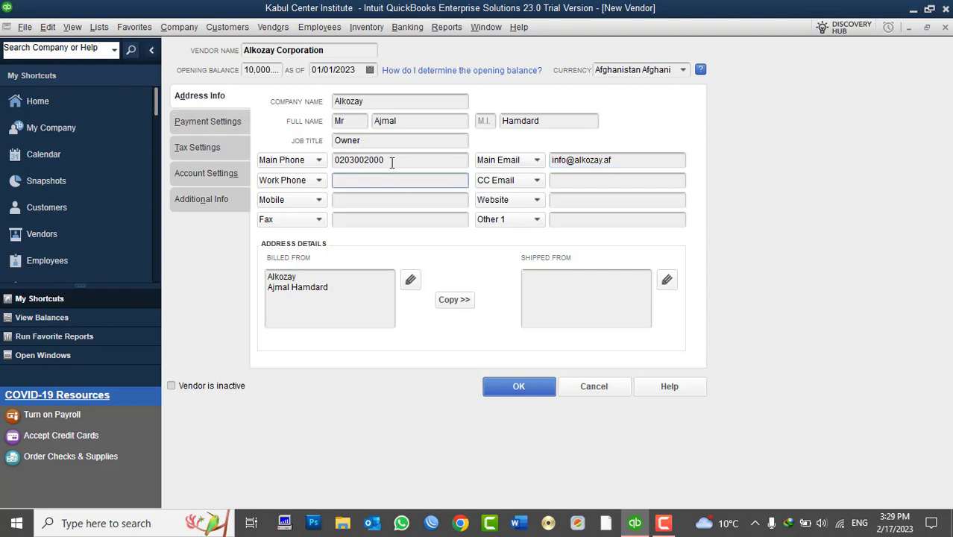
{"action": "double_click", "coordinate": [391, 160]}
{"action": "key", "text": "ctrl+c"}
{"action": "left_click", "coordinate": [347, 181]}
{"action": "key", "text": "ctrl+v"}
- Enter the vendor's mobile number, correcting its digits
{"action": "left_click", "coordinate": [359, 199]}
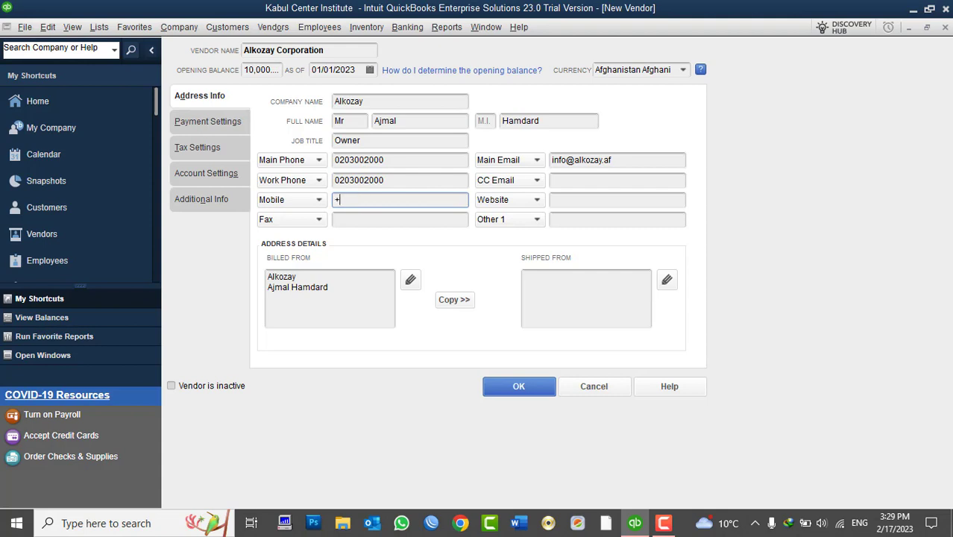
{"action": "left_click", "coordinate": [383, 199]}
{"action": "type", "text": "0"}
{"action": "left_click", "coordinate": [418, 198]}
{"action": "key", "text": "BackSpace"}
{"action": "type", "text": "4"}
{"action": "left_click", "coordinate": [408, 218]}
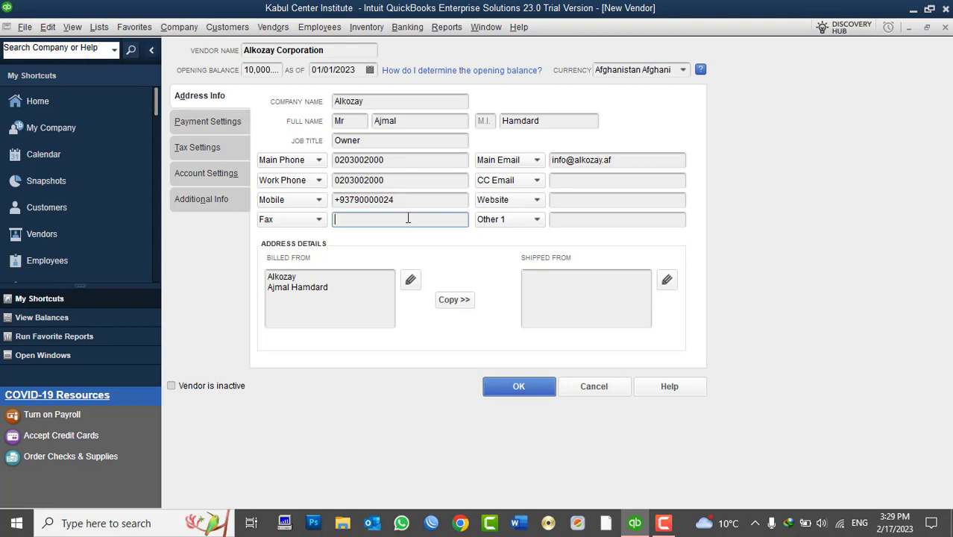
- Enter the CC e-mail address for the vendor
{"action": "left_click", "coordinate": [568, 180]}
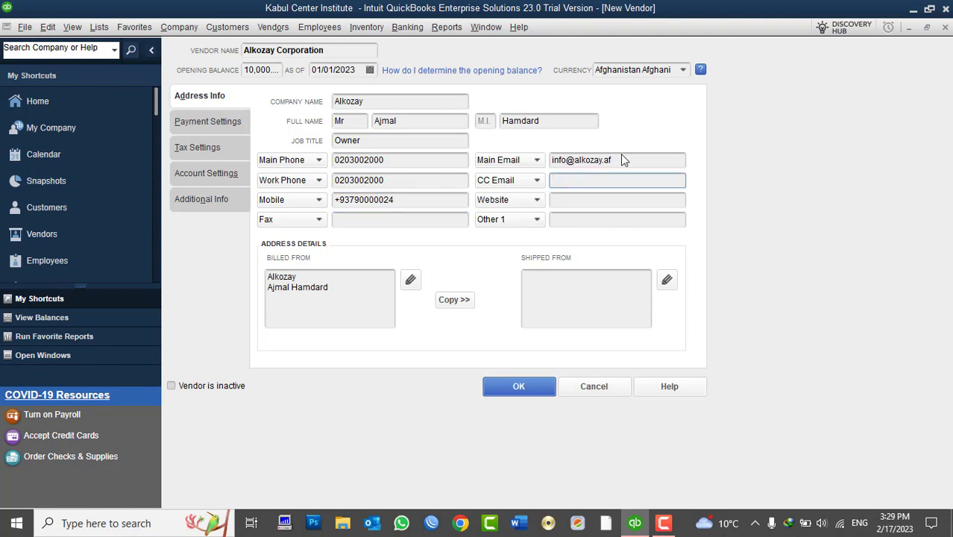
{"action": "left_click_drag", "start_coordinate": [620, 155], "coordinate": [559, 157]}
{"action": "left_click", "coordinate": [564, 180]}
{"action": "left_click_drag", "start_coordinate": [623, 160], "coordinate": [550, 160]}
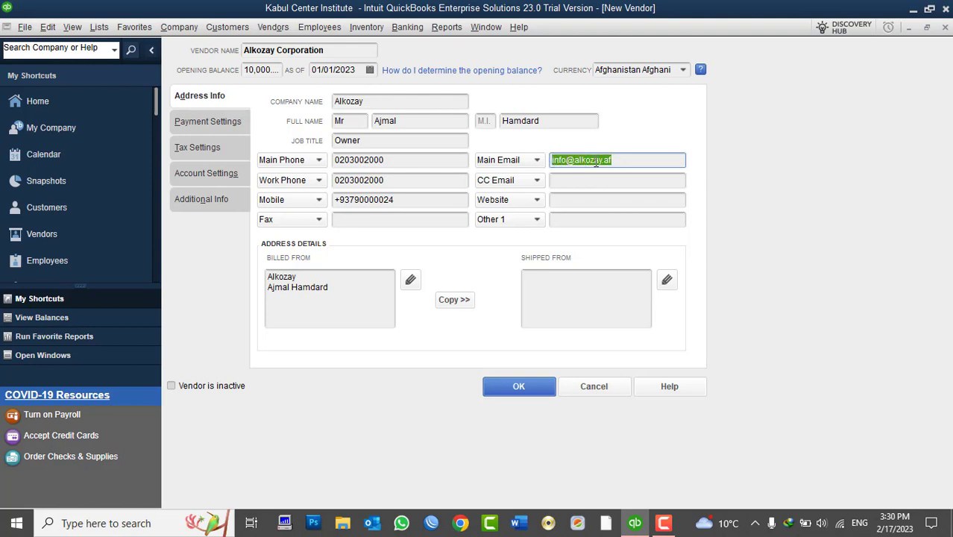
{"action": "left_click", "coordinate": [564, 181]}
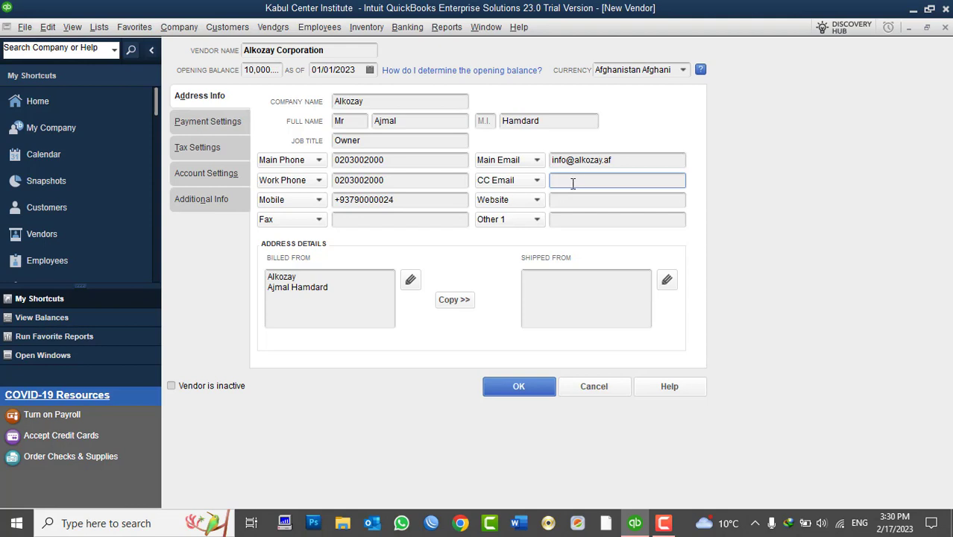
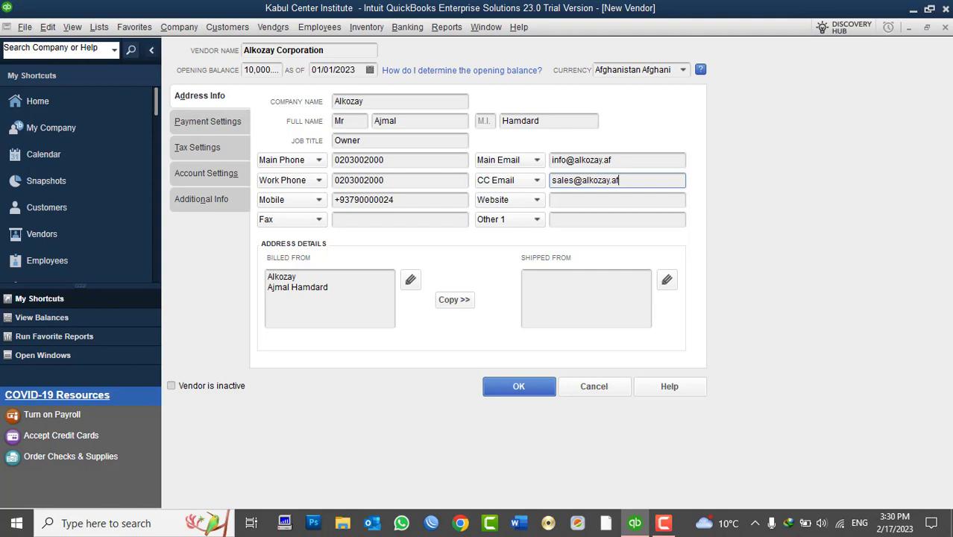
{"action": "left_click_drag", "start_coordinate": [613, 159], "coordinate": [547, 152]}
{"action": "left_click_drag", "start_coordinate": [617, 179], "coordinate": [553, 176]}
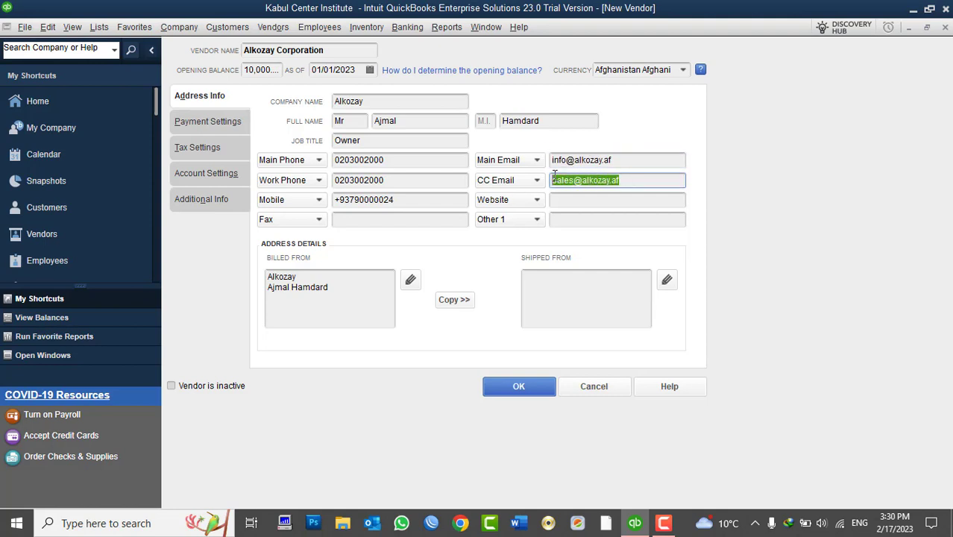
{"action": "left_click", "coordinate": [557, 197]}
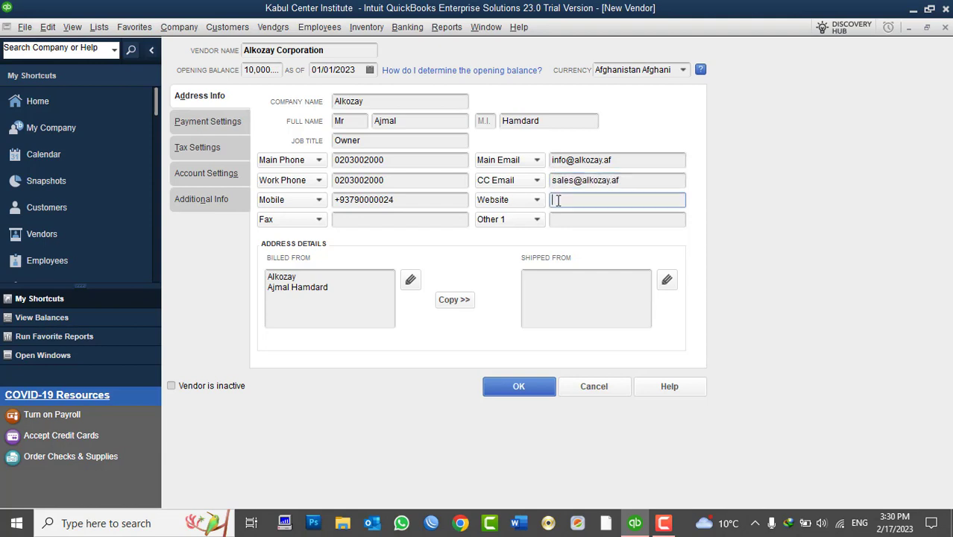
{"action": "type", "text": "www.alkozay.af"}
{"action": "left_click", "coordinate": [572, 219]}
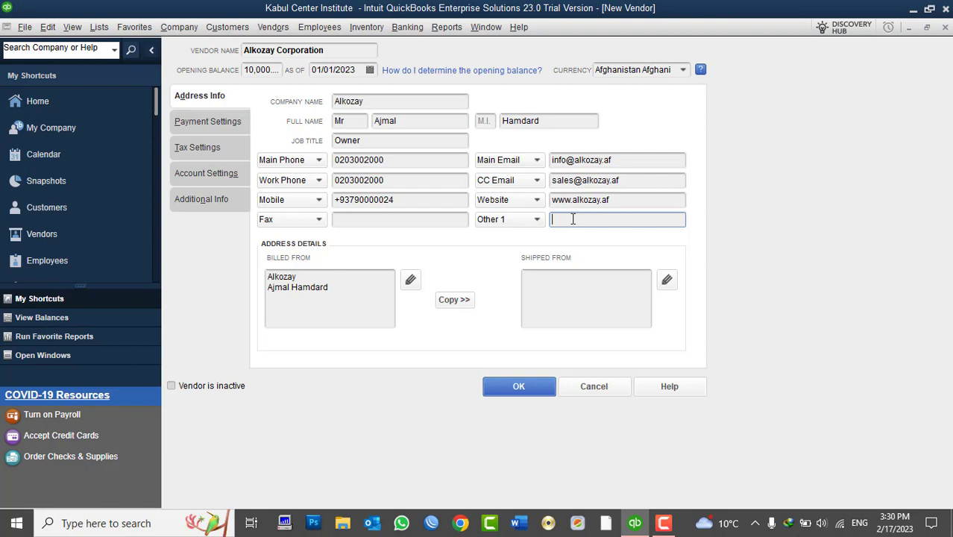
{"action": "left_click", "coordinate": [538, 221]}
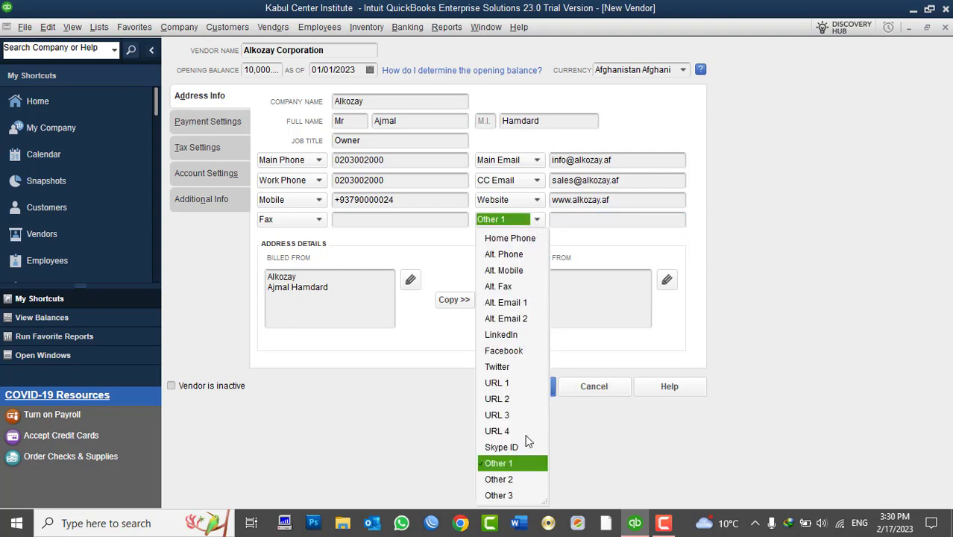
{"action": "left_click", "coordinate": [513, 352]}
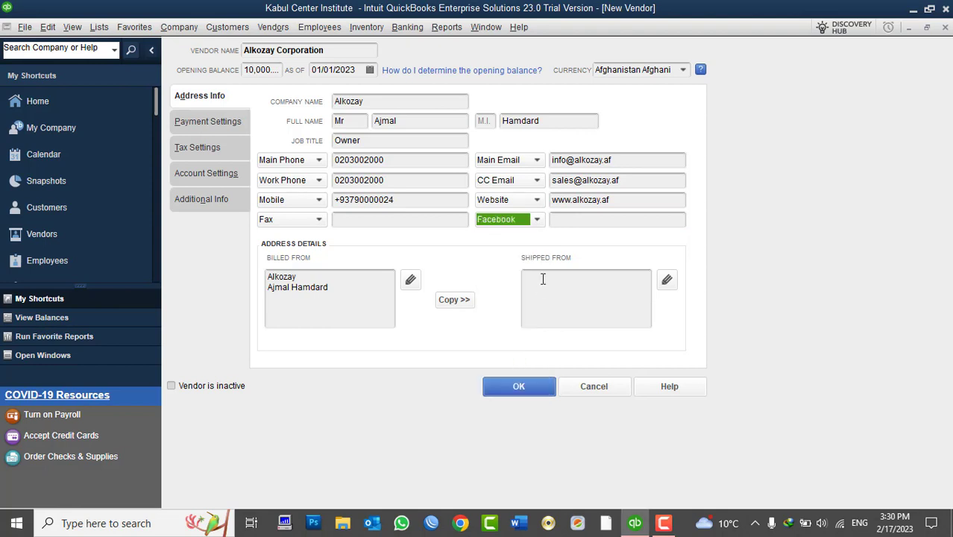
{"action": "left_click", "coordinate": [579, 220]}
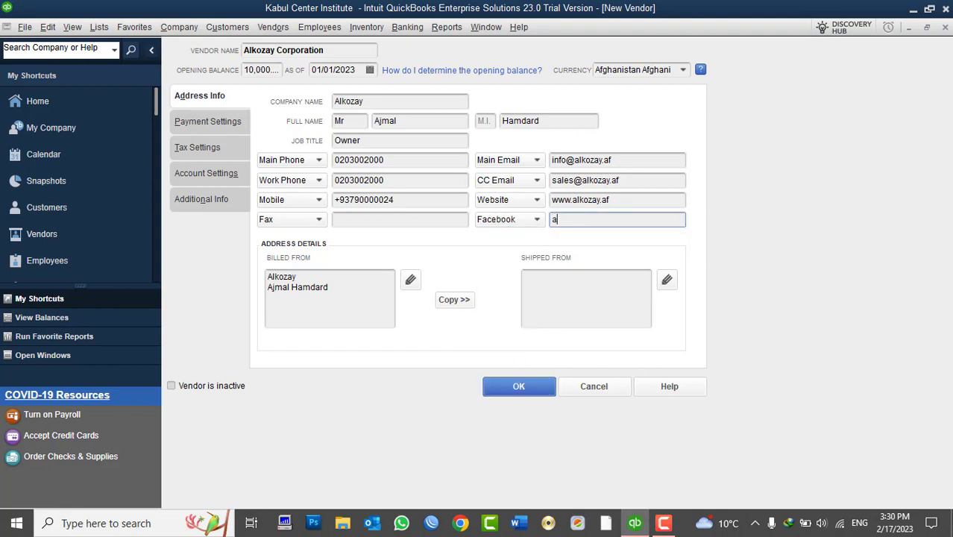
{"action": "left_click", "coordinate": [434, 161]}
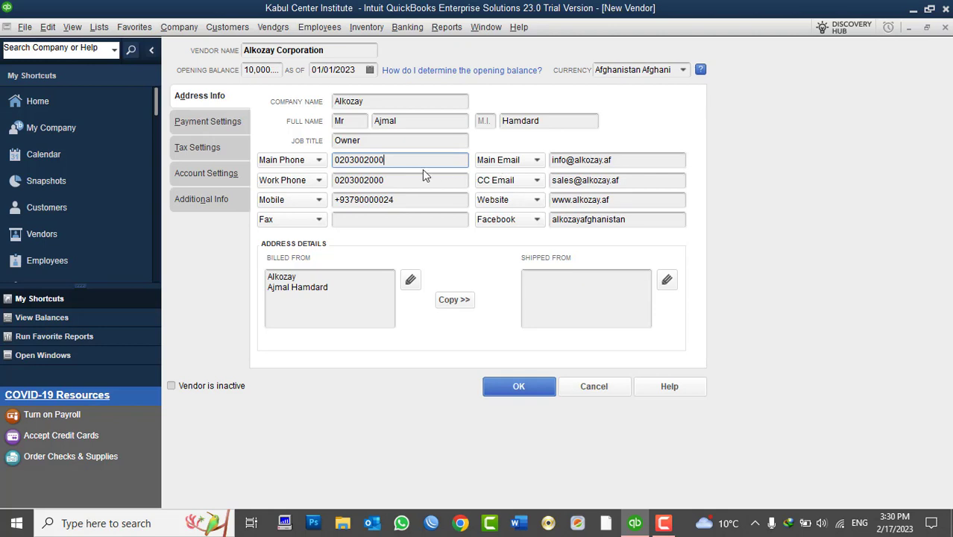
{"action": "left_click", "coordinate": [342, 302]}
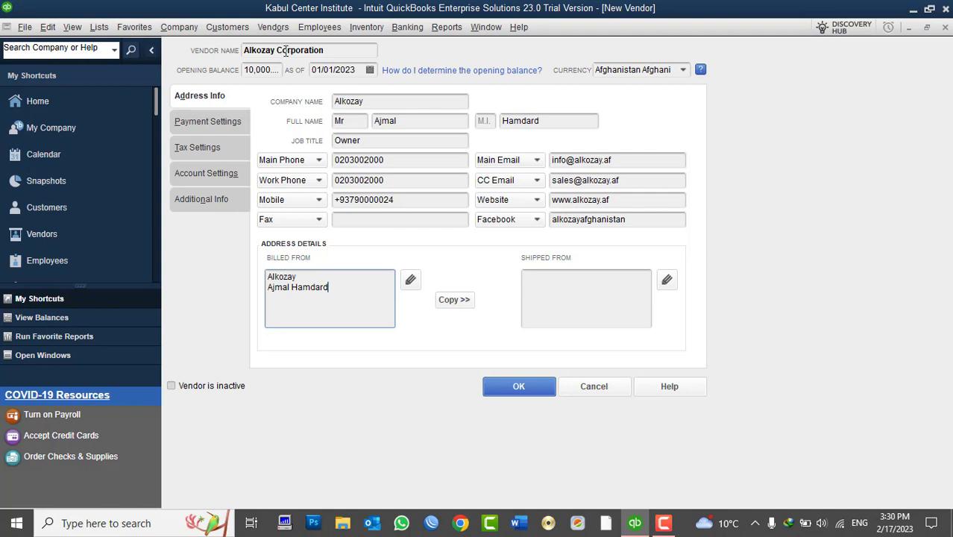
- Extend the company name in the Billed From address to Alkozay Corporation
{"action": "left_click", "coordinate": [328, 50]}
{"action": "left_click_drag", "start_coordinate": [328, 50], "coordinate": [241, 50]}
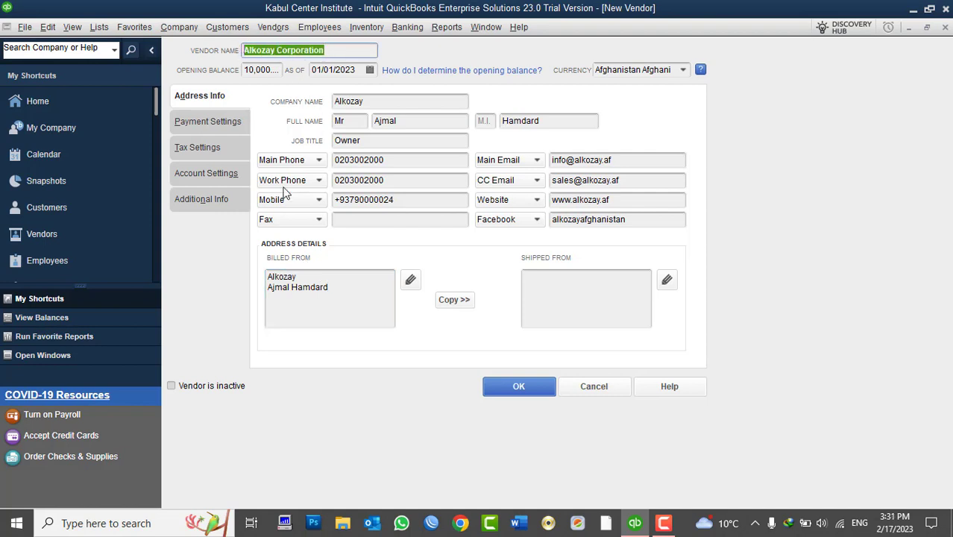
{"action": "left_click", "coordinate": [340, 290]}
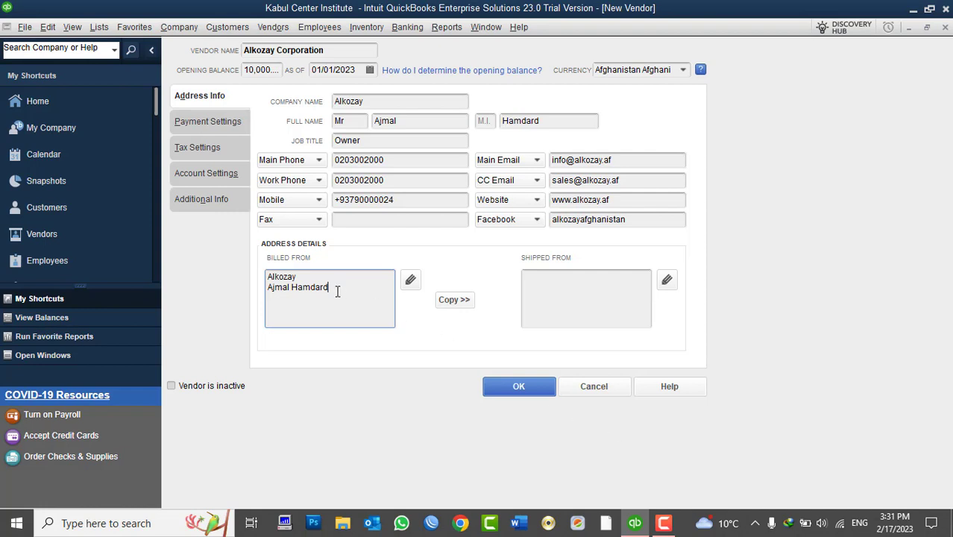
{"action": "left_click", "coordinate": [300, 275]}
{"action": "type", "text": "c"}
{"action": "type", "text": "Coporation"}
{"action": "left_click", "coordinate": [341, 285]}
{"action": "key", "text": "Return"}
- Add the mobile number and a Kabul street address line to the Billed From address
{"action": "left_click", "coordinate": [403, 200]}
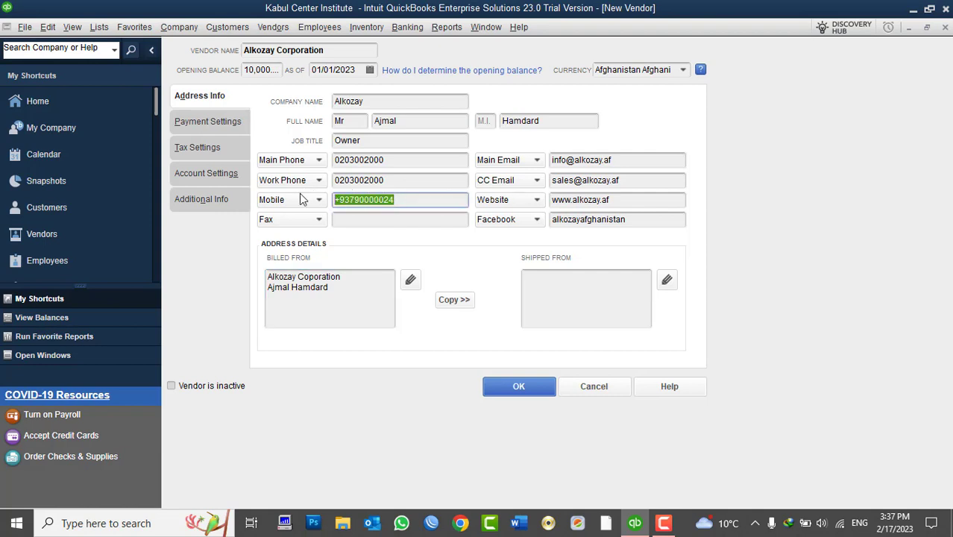
{"action": "left_click", "coordinate": [325, 312]}
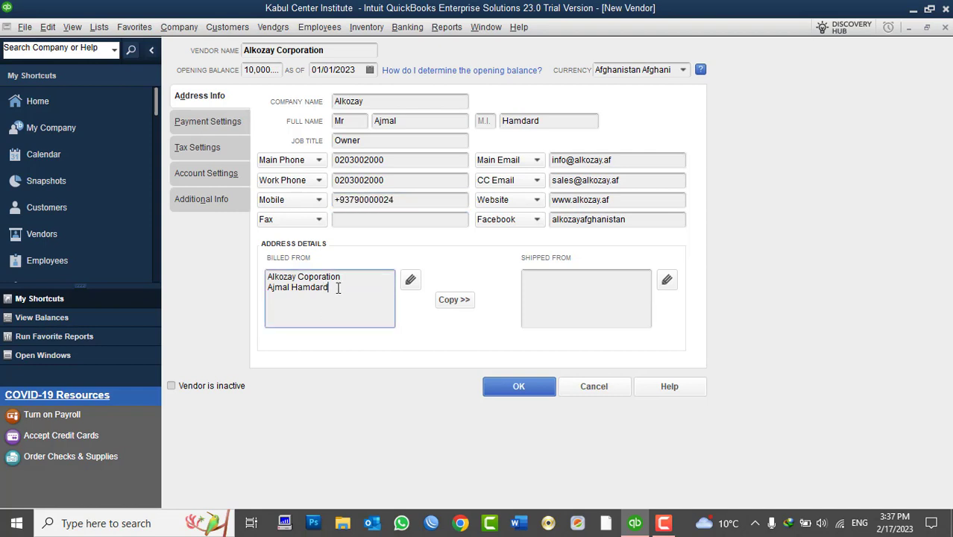
{"action": "key", "text": "Return"}
{"action": "key", "text": "ctrl+v"}
{"action": "key", "text": "Return"}
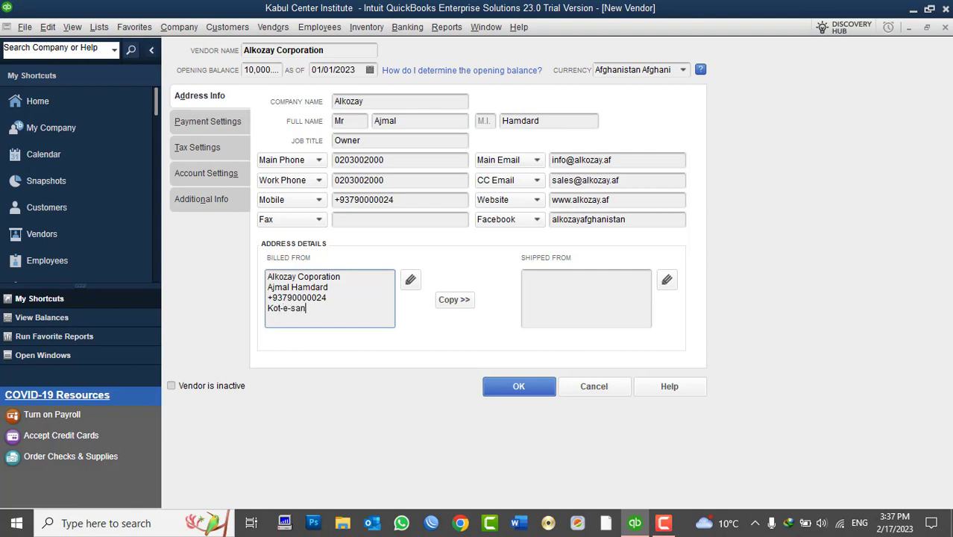
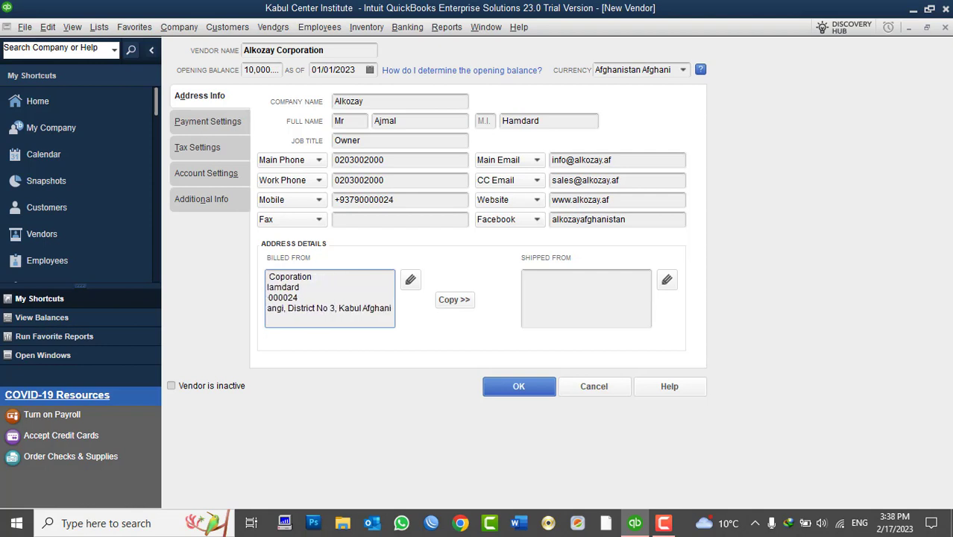
- Copy the Billed From address into the Shipped From address and confirm it
{"action": "left_click", "coordinate": [543, 307]}
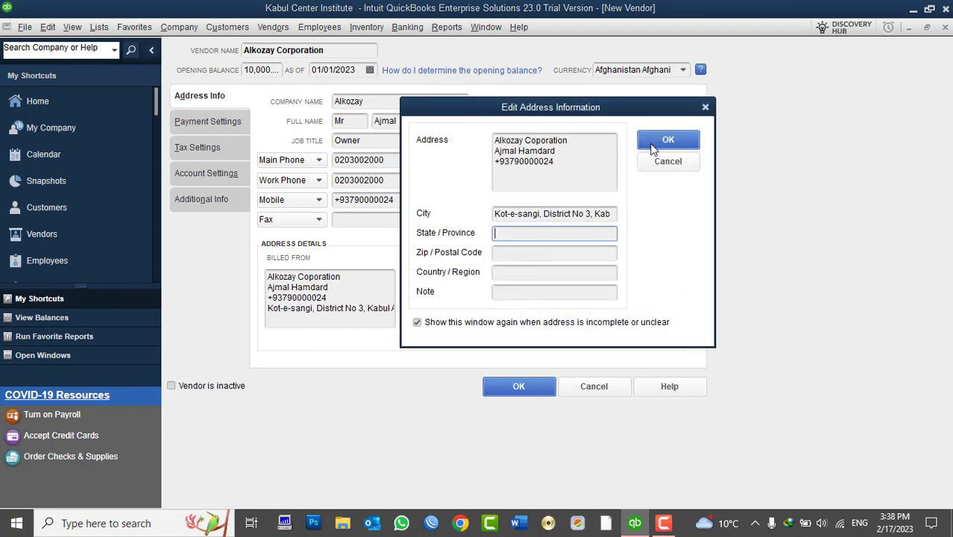
{"action": "left_click", "coordinate": [668, 139]}
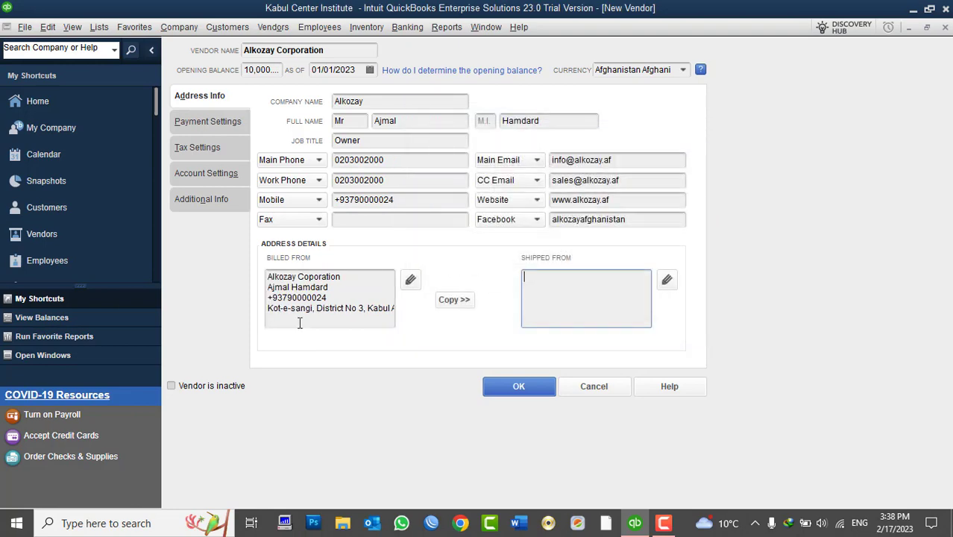
{"action": "left_click", "coordinate": [353, 298]}
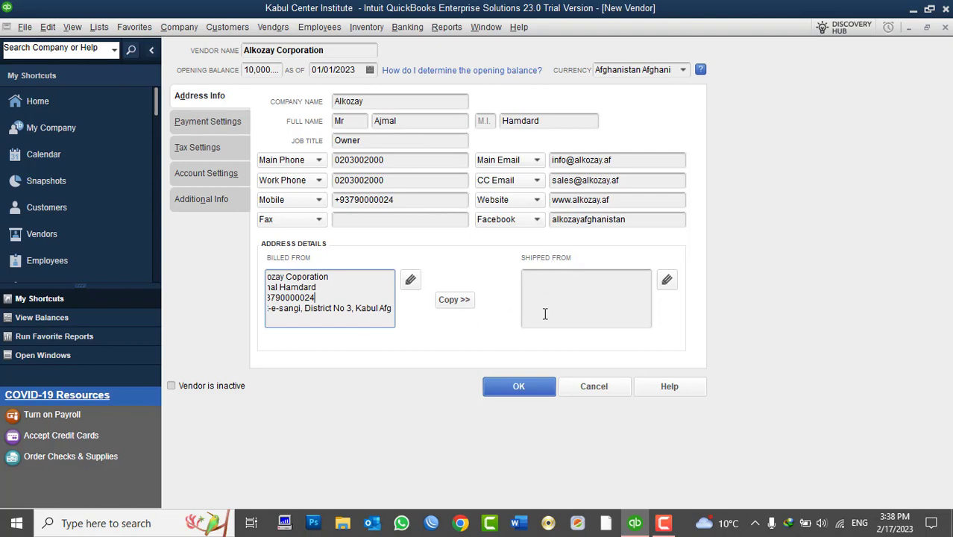
{"action": "left_click", "coordinate": [579, 290]}
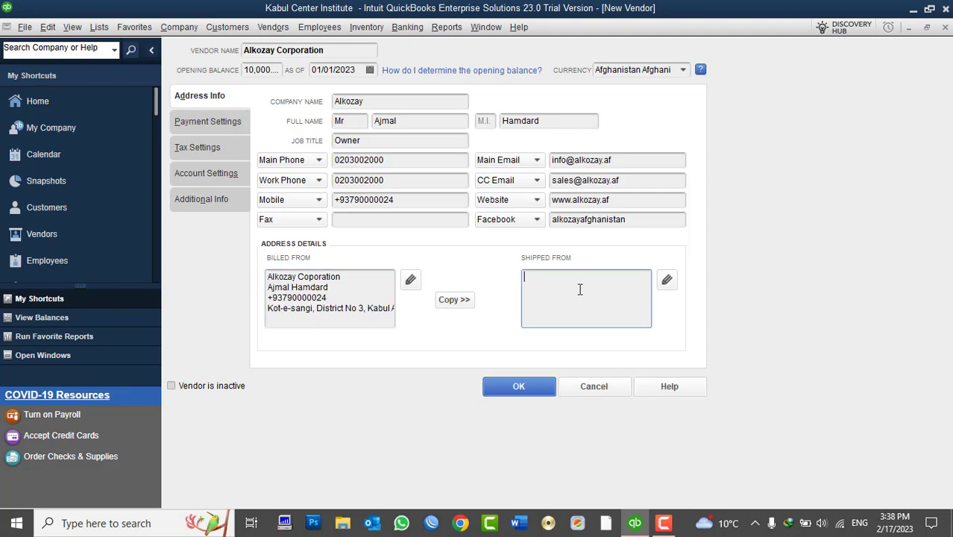
{"action": "left_click", "coordinate": [666, 280]}
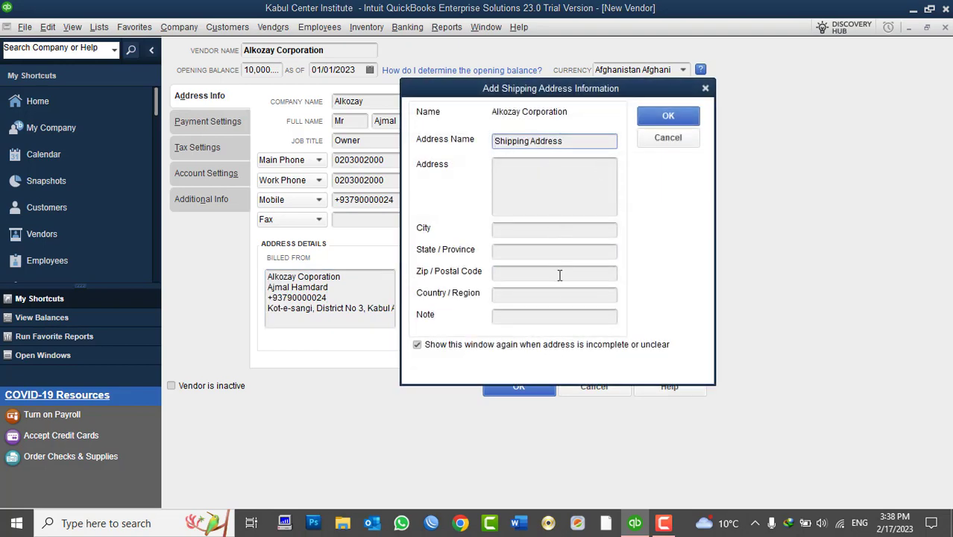
{"action": "left_click", "coordinate": [668, 138]}
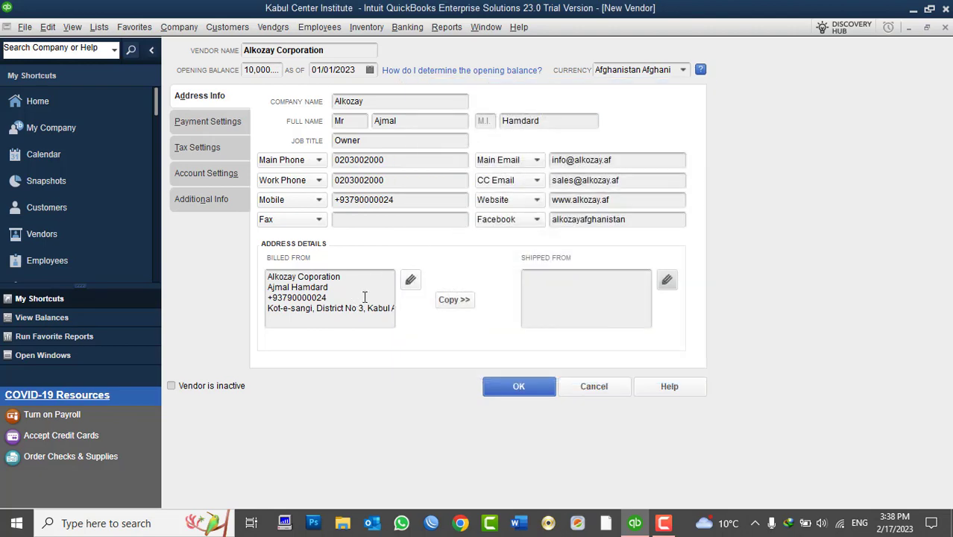
{"action": "left_click", "coordinate": [462, 306]}
{"action": "left_click", "coordinate": [669, 117]}
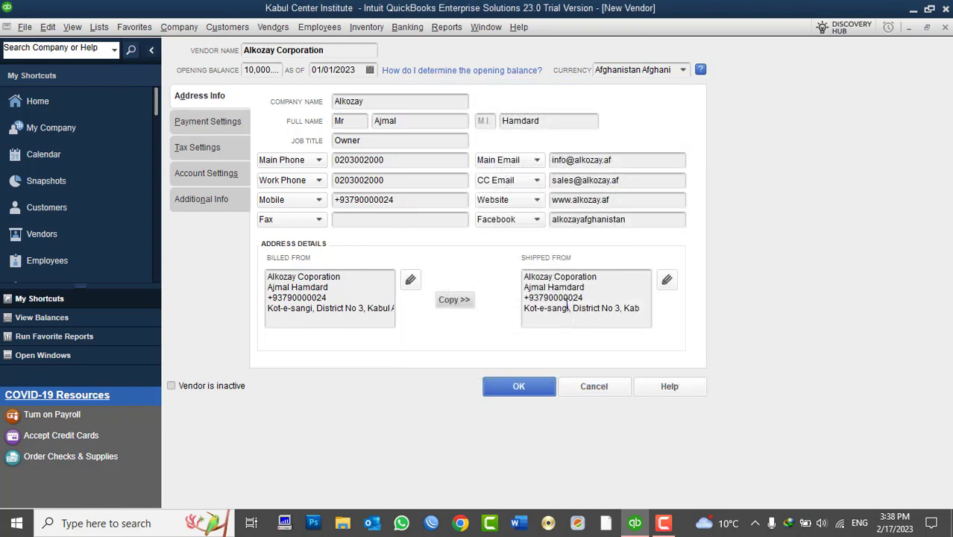
- In Payment Settings, enter the vendor's account number and a 100,000 credit limit
{"action": "left_click", "coordinate": [201, 125]}
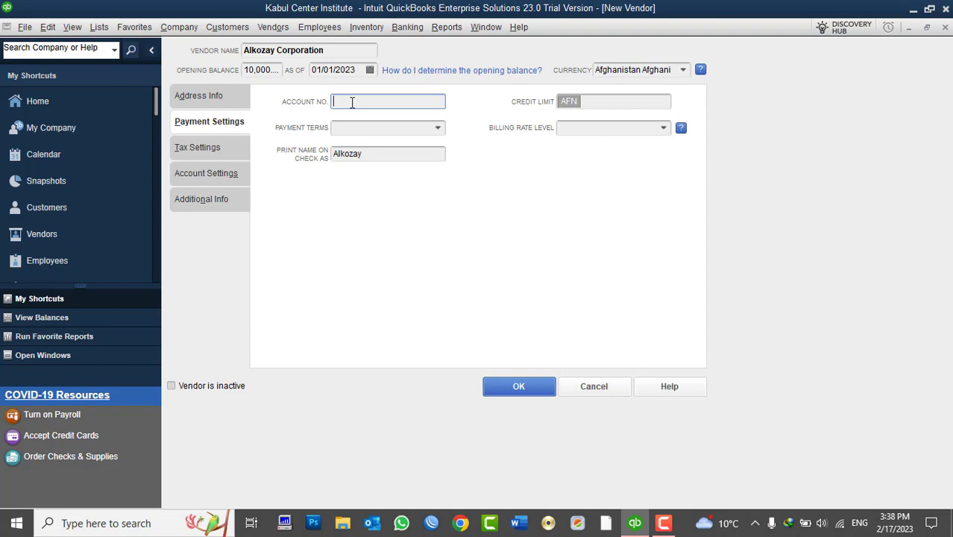
{"action": "type", "text": "10102030"}
{"action": "left_click", "coordinate": [610, 101]}
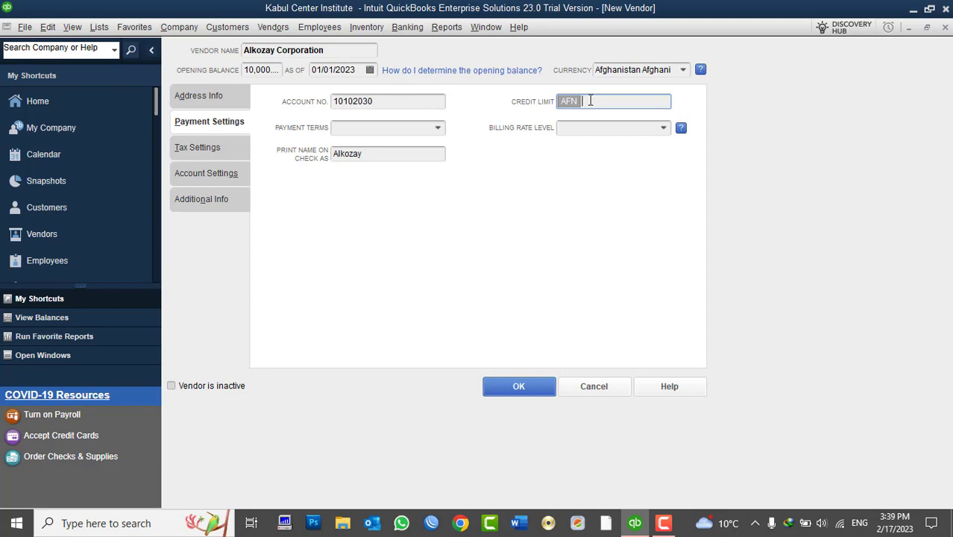
{"action": "type", "text": "100000"}
{"action": "key", "text": "Tab"}
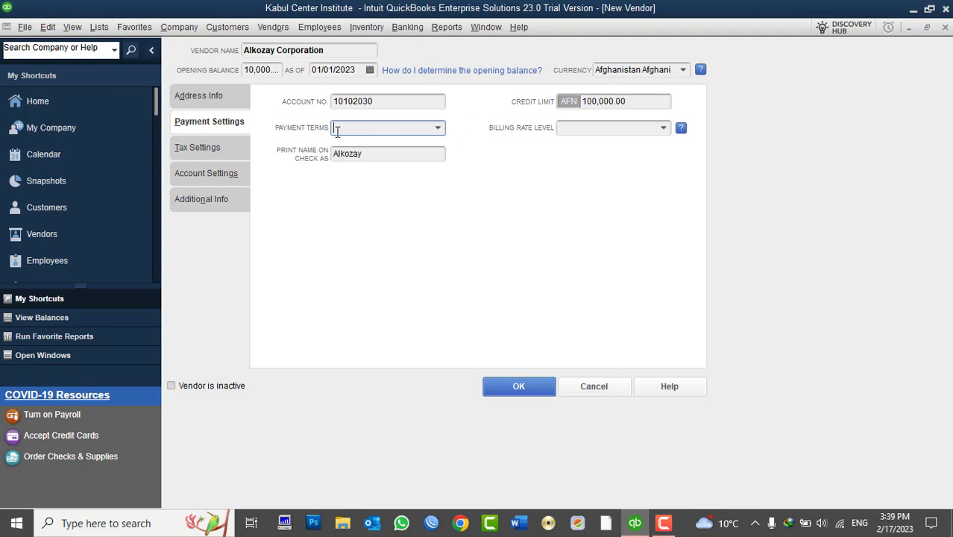
{"action": "left_click", "coordinate": [439, 130]}
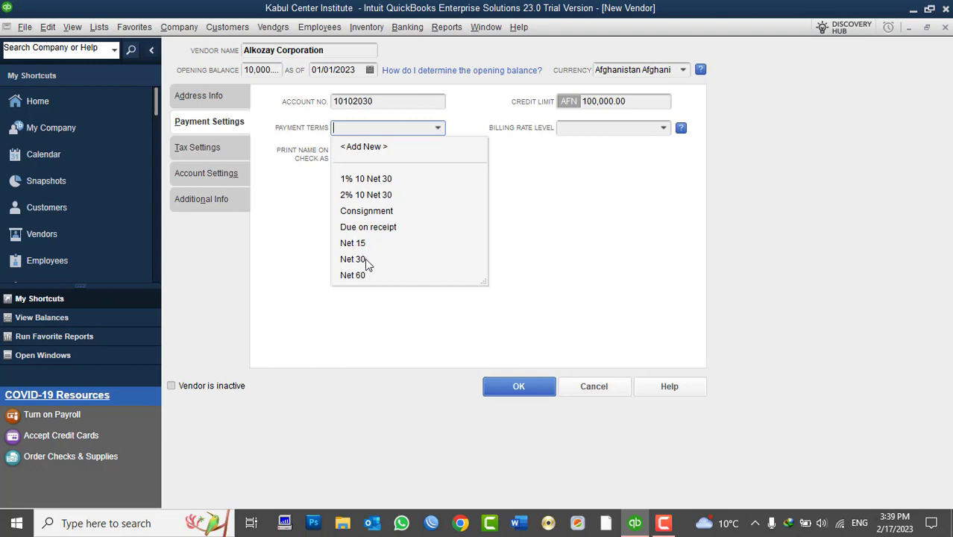
- Choose Net 30 payment terms and set Print Name on Check As to Alkozay Corporation
{"action": "left_click", "coordinate": [366, 257]}
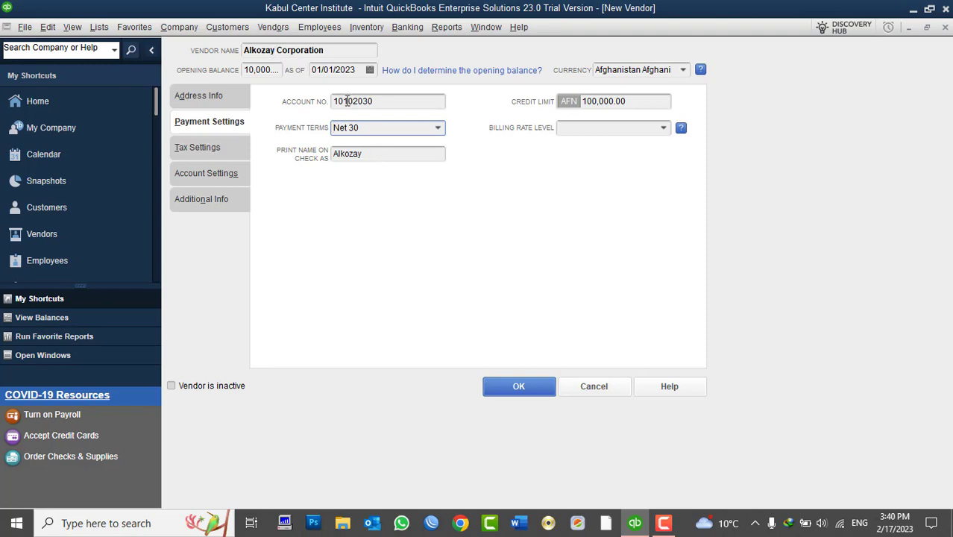
{"action": "left_click_drag", "start_coordinate": [332, 50], "coordinate": [231, 48]}
{"action": "key", "text": "ctrl+c"}
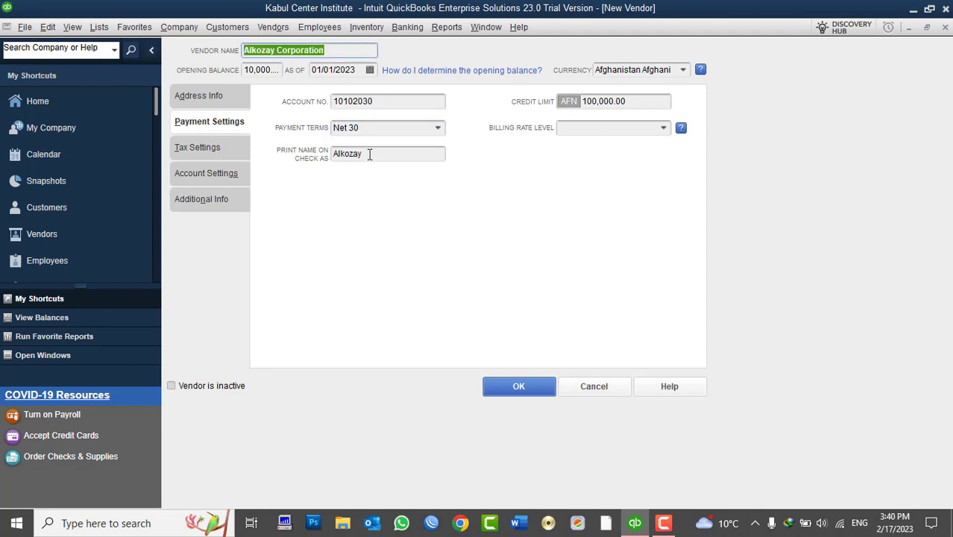
{"action": "left_click_drag", "start_coordinate": [366, 152], "coordinate": [298, 159]}
{"action": "key", "text": "ctrl+v"}
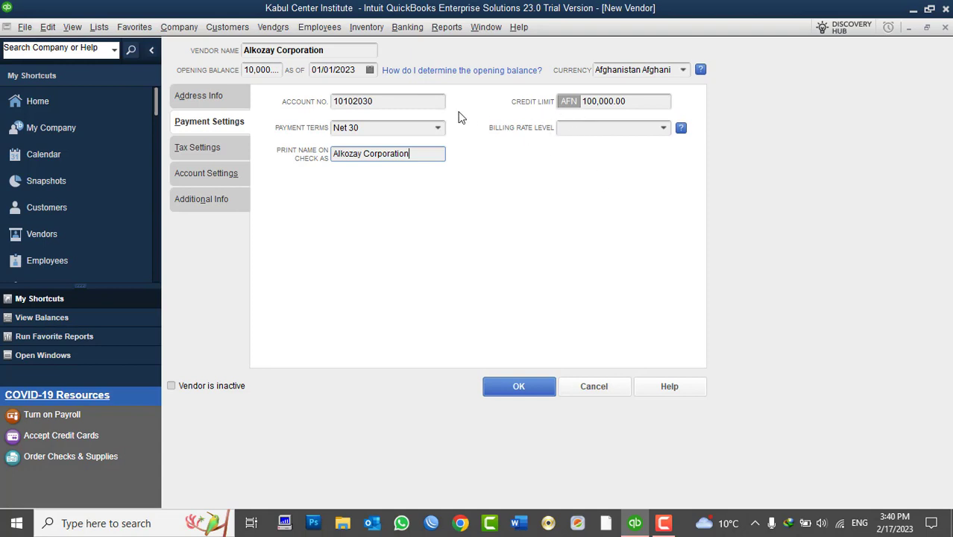
{"action": "left_click", "coordinate": [437, 128]}
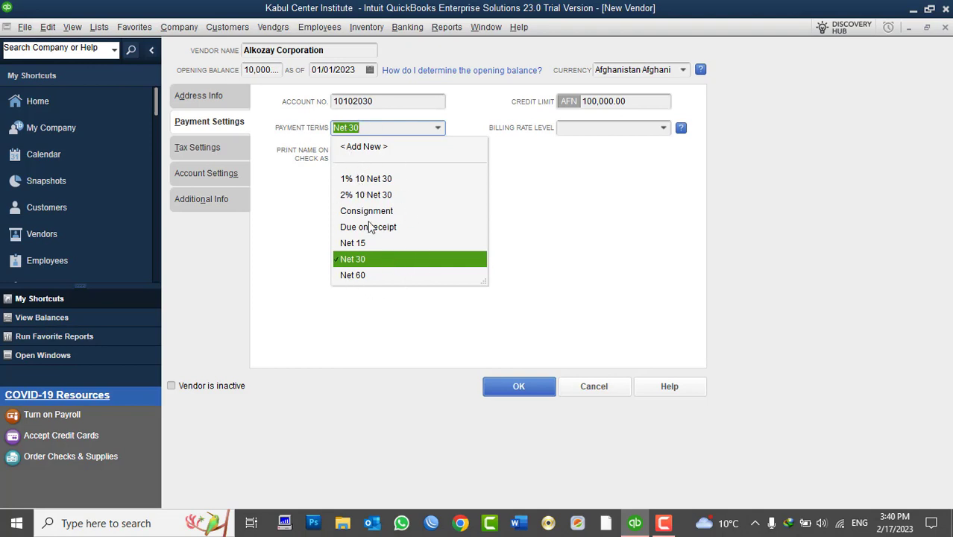
- Add a new payment term named '5% 1 Net 30 Days'
{"action": "left_click", "coordinate": [355, 146]}
{"action": "left_click_drag", "start_coordinate": [366, 107], "coordinate": [631, 179]}
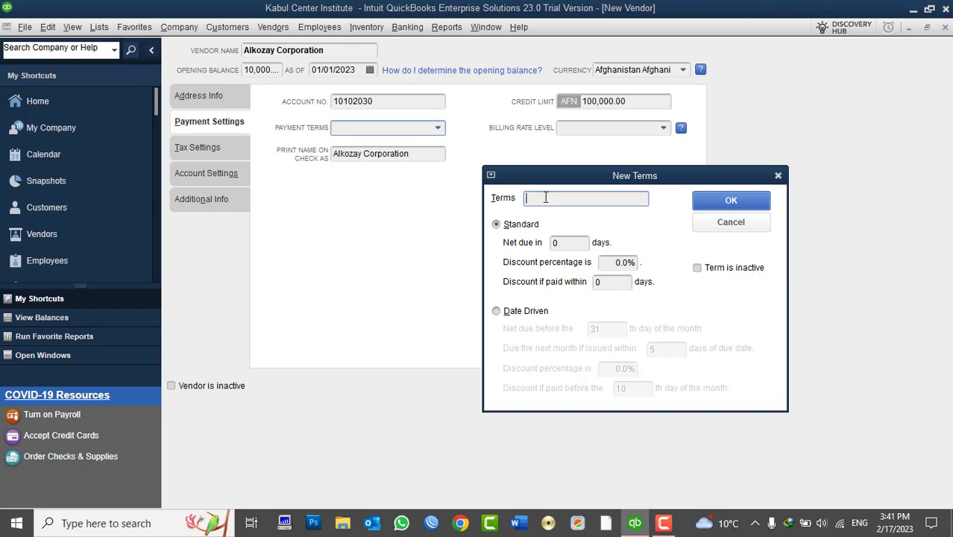
{"action": "type", "text": "5% 1 Net 30 Days"}
{"action": "left_click_drag", "start_coordinate": [573, 199], "coordinate": [550, 192]}
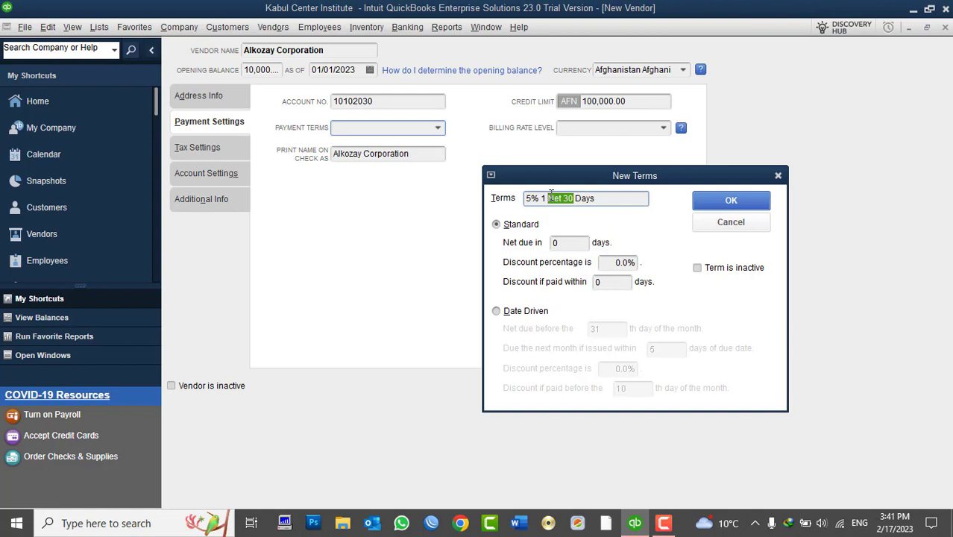
{"action": "left_click", "coordinate": [545, 198]}
{"action": "left_click_drag", "start_coordinate": [542, 198], "coordinate": [514, 203]}
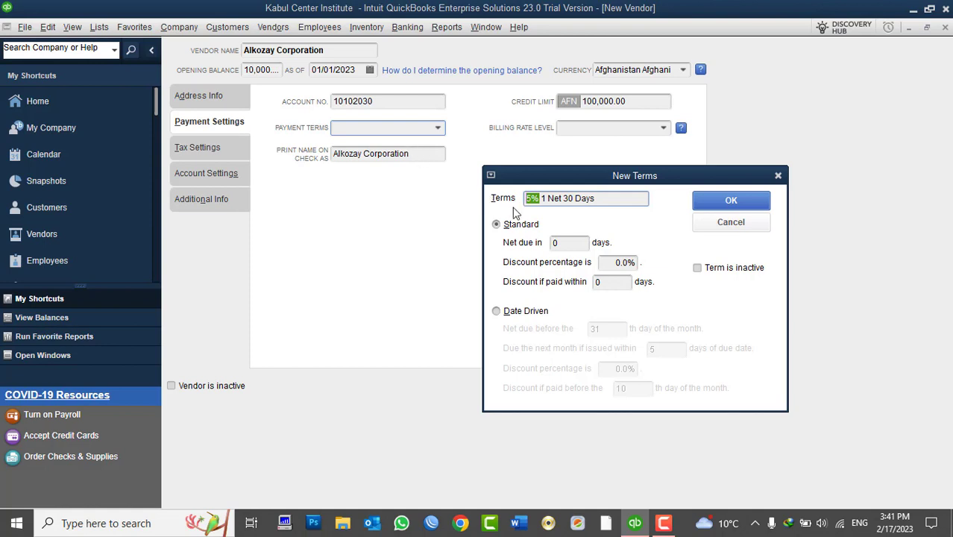
- Make the term due in 30 days with a 5% discount if paid within 1 day, and save it
{"action": "left_click", "coordinate": [571, 242]}
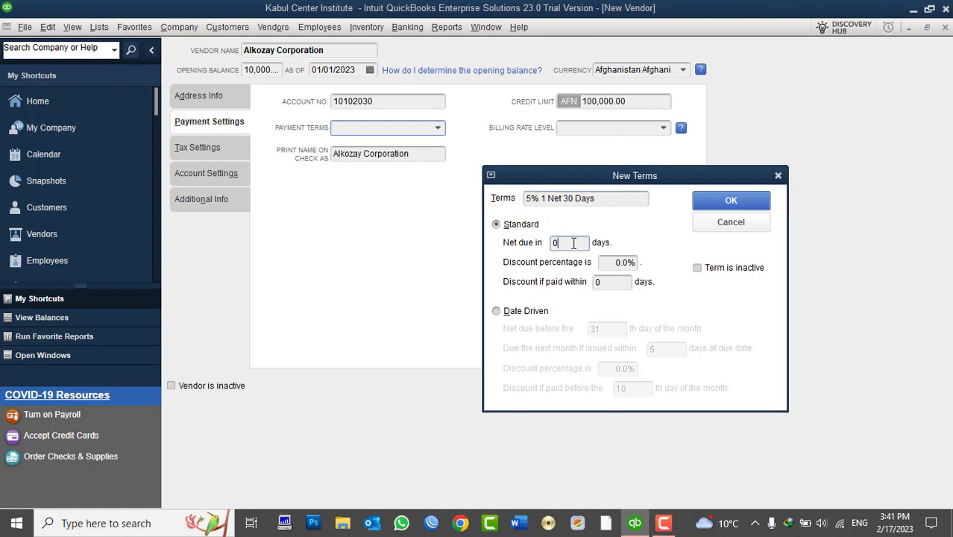
{"action": "type", "text": "30"}
{"action": "key", "text": "Tab"}
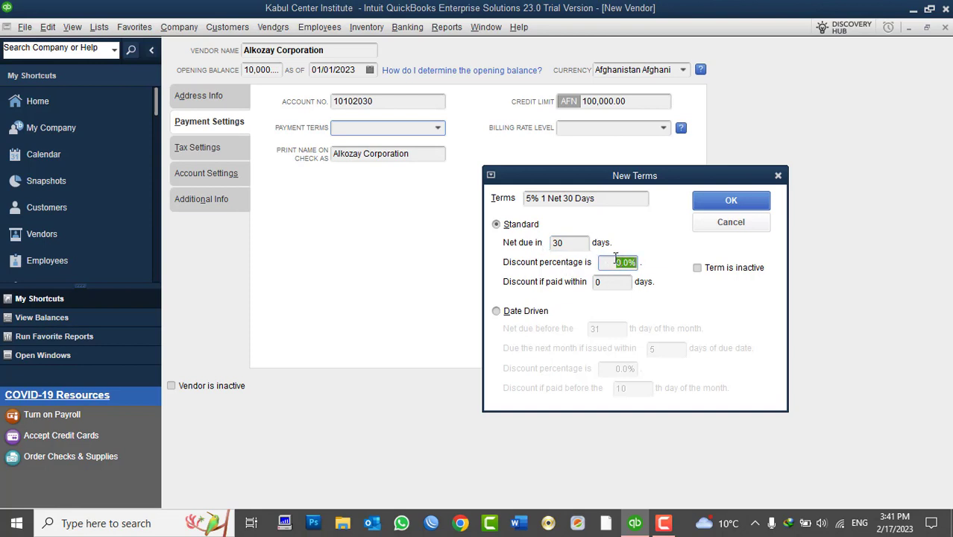
{"action": "type", "text": "5"}
{"action": "key", "text": "Tab"}
{"action": "type", "text": "1"}
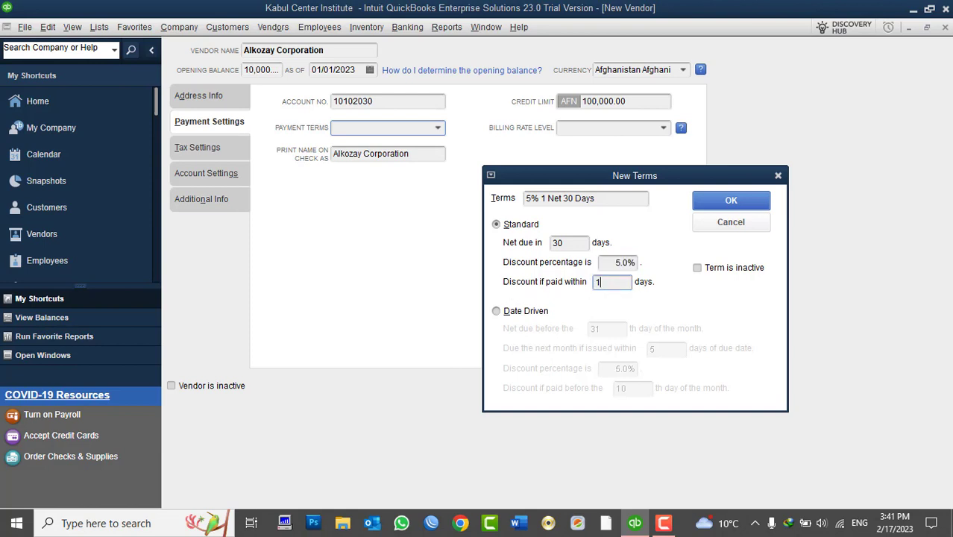
{"action": "left_click", "coordinate": [619, 264]}
{"action": "left_click", "coordinate": [605, 282]}
{"action": "left_click_drag", "start_coordinate": [615, 263], "coordinate": [639, 263]}
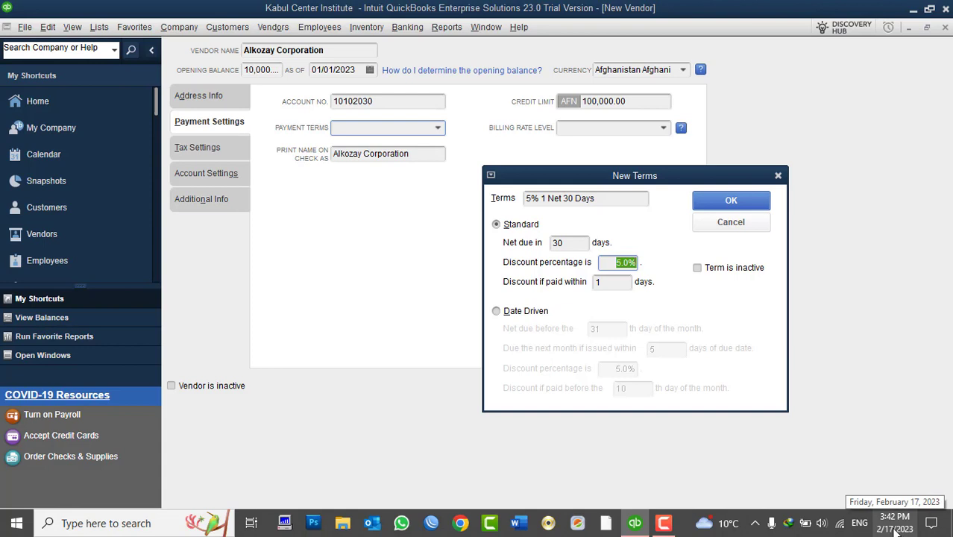
{"action": "left_click", "coordinate": [613, 262]}
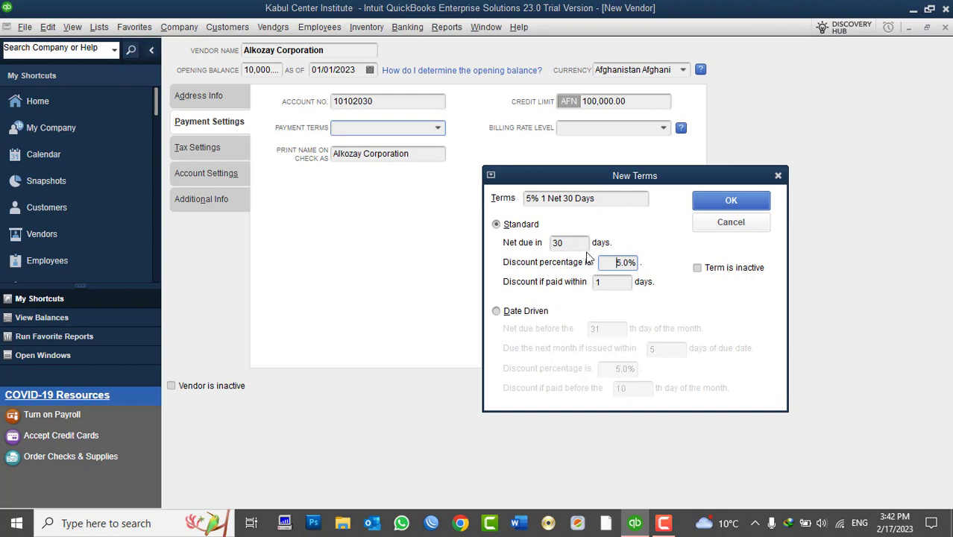
{"action": "left_click_drag", "start_coordinate": [616, 262], "coordinate": [643, 263]}
{"action": "left_click", "coordinate": [730, 200]}
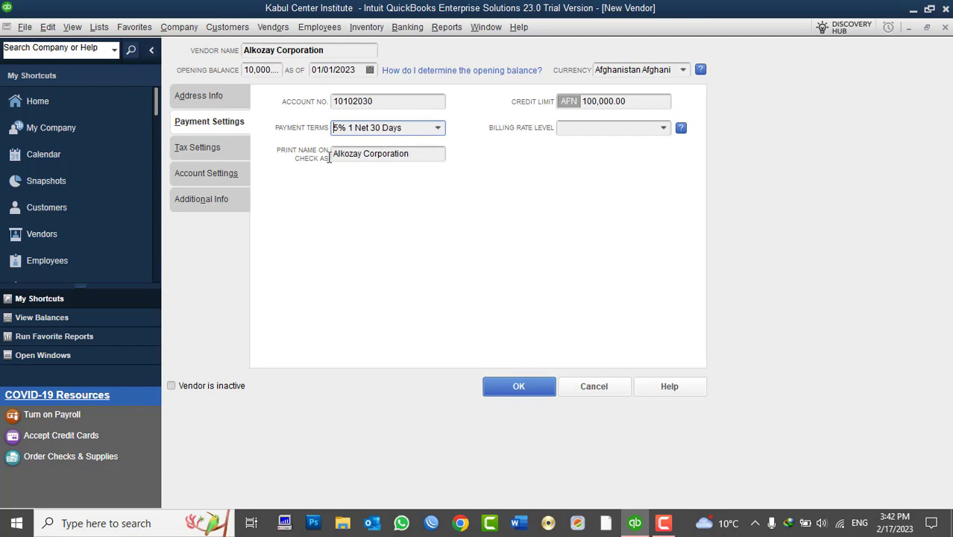
- View the vendor's Tax Settings and leave the Vendor Tax ID field empty
{"action": "left_click", "coordinate": [205, 149]}
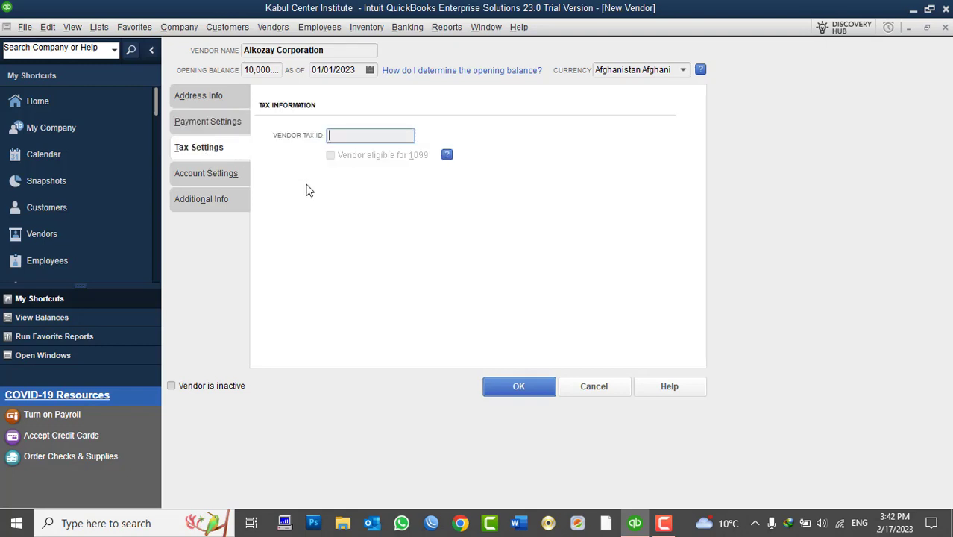
{"action": "left_click_drag", "start_coordinate": [333, 51], "coordinate": [237, 44]}
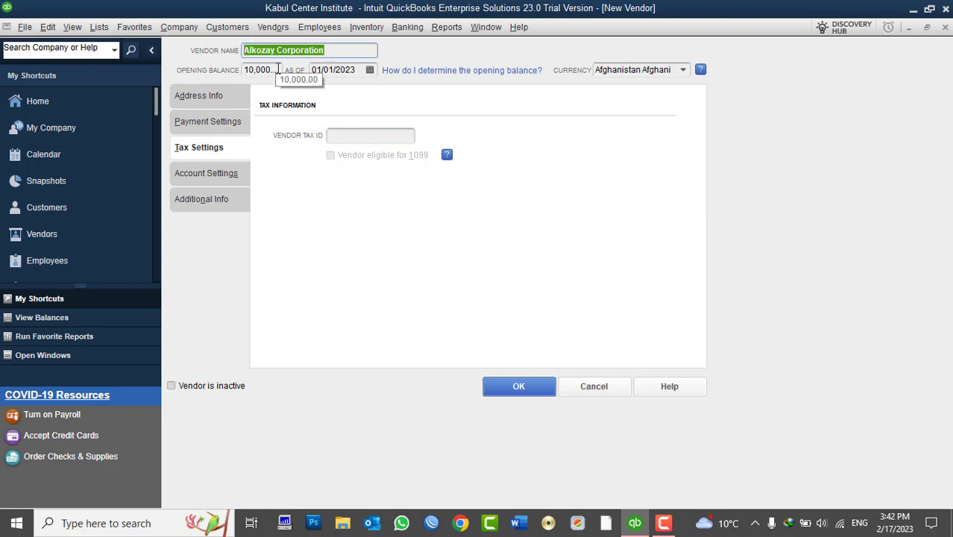
{"action": "left_click", "coordinate": [328, 51]}
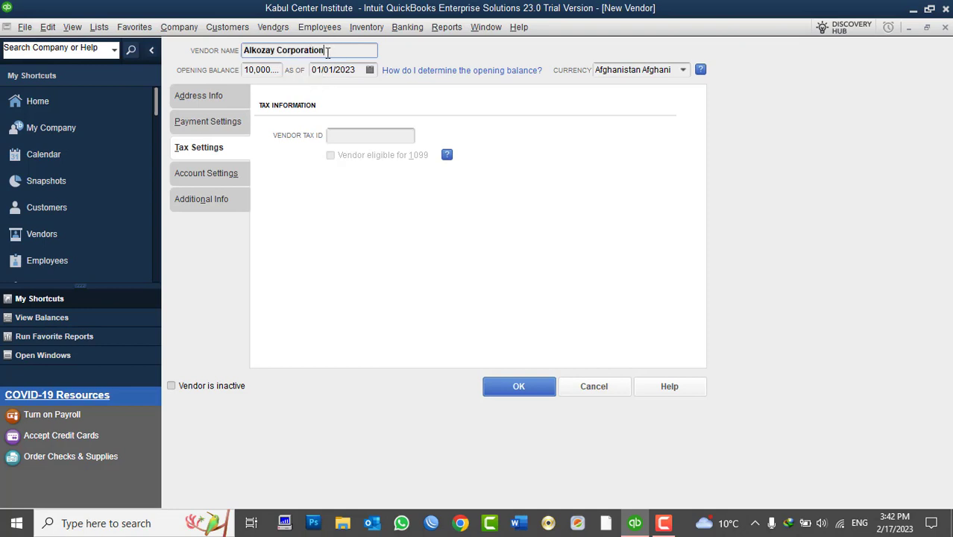
{"action": "left_click", "coordinate": [342, 135]}
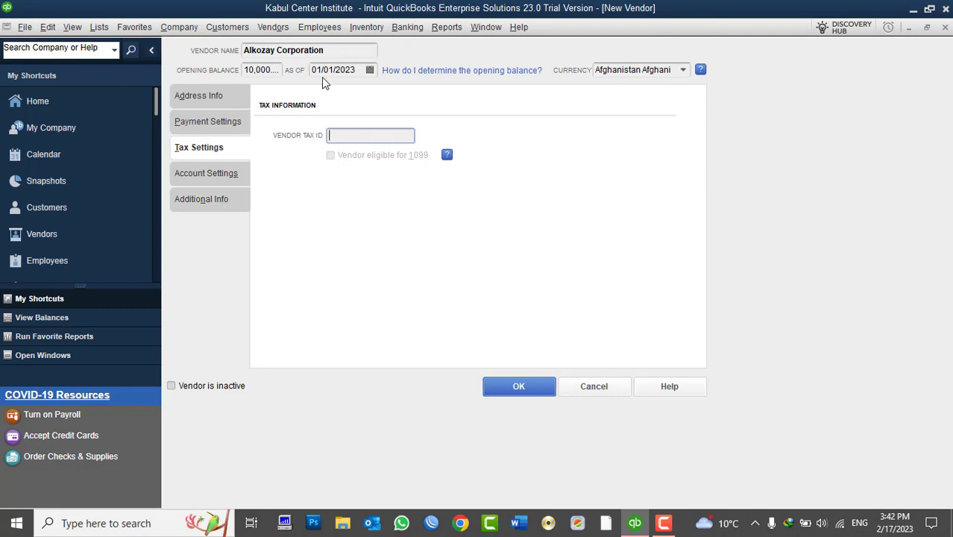
{"action": "double_click", "coordinate": [296, 47]}
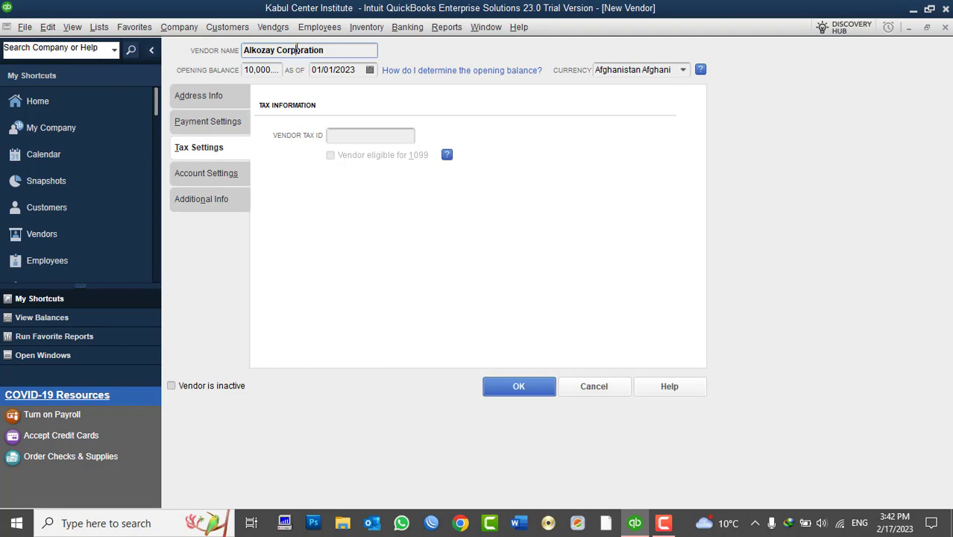
{"action": "left_click", "coordinate": [351, 132]}
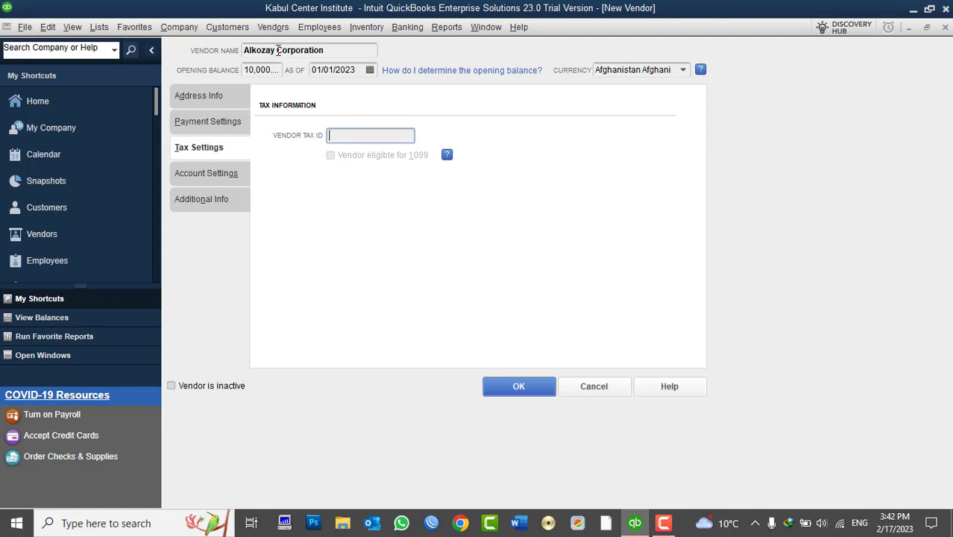
{"action": "left_click_drag", "start_coordinate": [278, 50], "coordinate": [240, 50]}
{"action": "left_click", "coordinate": [332, 50]}
{"action": "left_click", "coordinate": [347, 135]}
{"action": "left_click", "coordinate": [201, 172]}
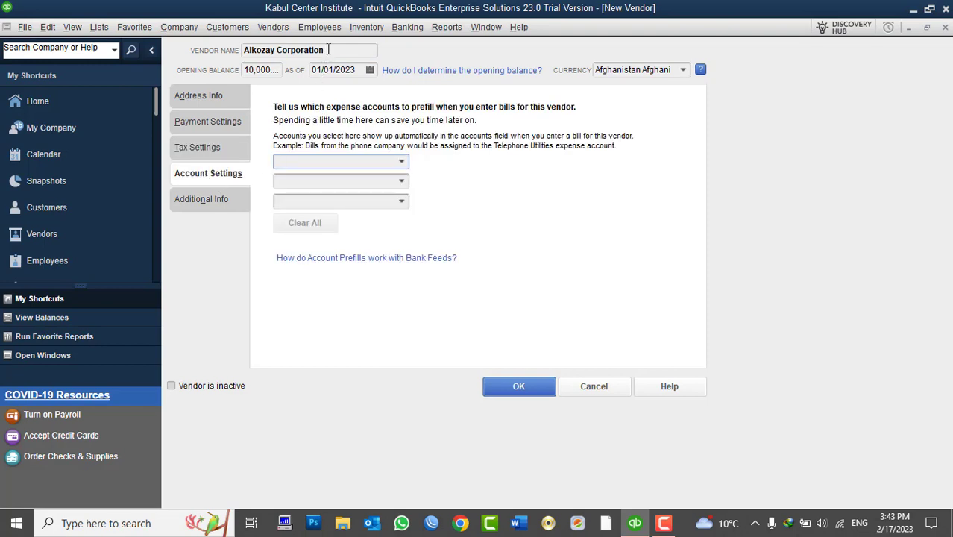
- Pick 61700 · Computer and Internet Expenses as the vendor's prefilled expense account
{"action": "left_click_drag", "start_coordinate": [328, 49], "coordinate": [244, 54]}
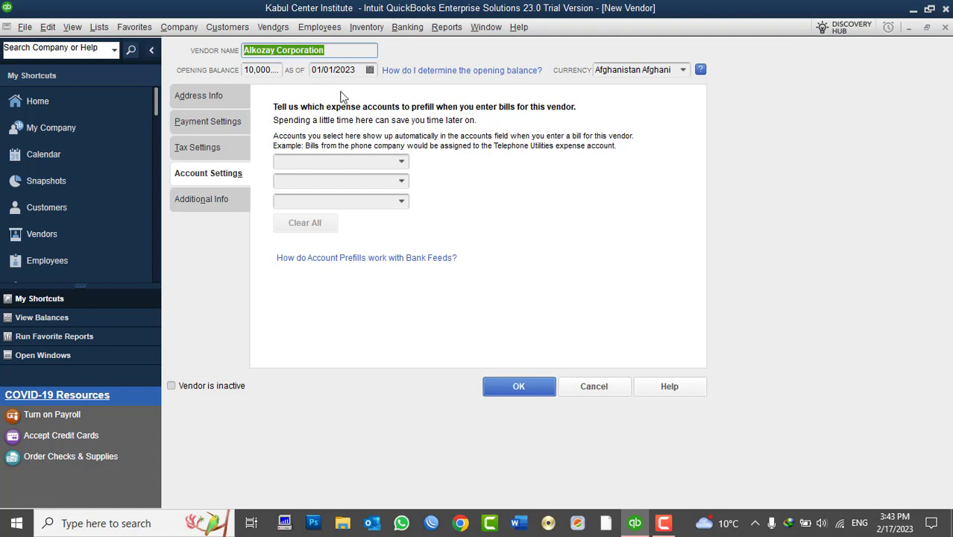
{"action": "left_click", "coordinate": [404, 166]}
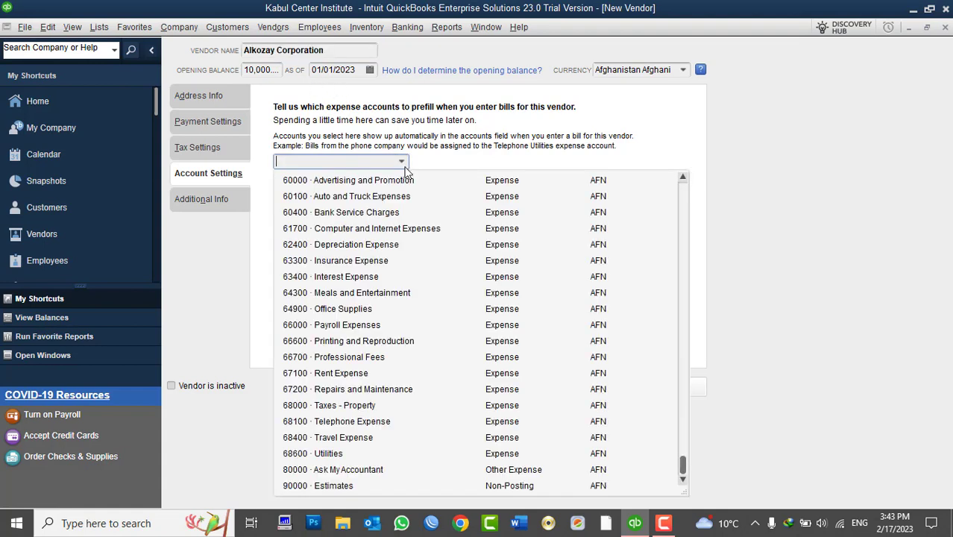
{"action": "type", "text": "Insurance Expense"}
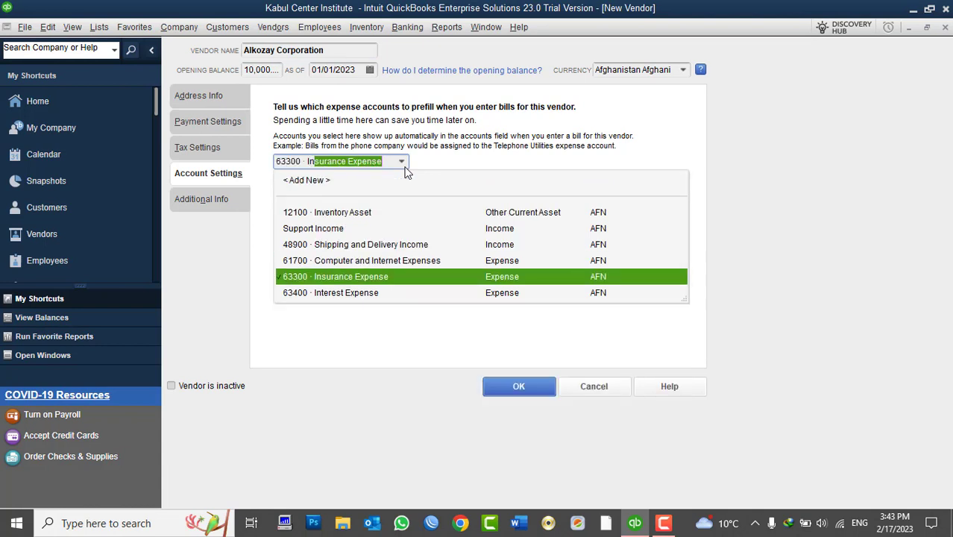
{"action": "left_click", "coordinate": [375, 261]}
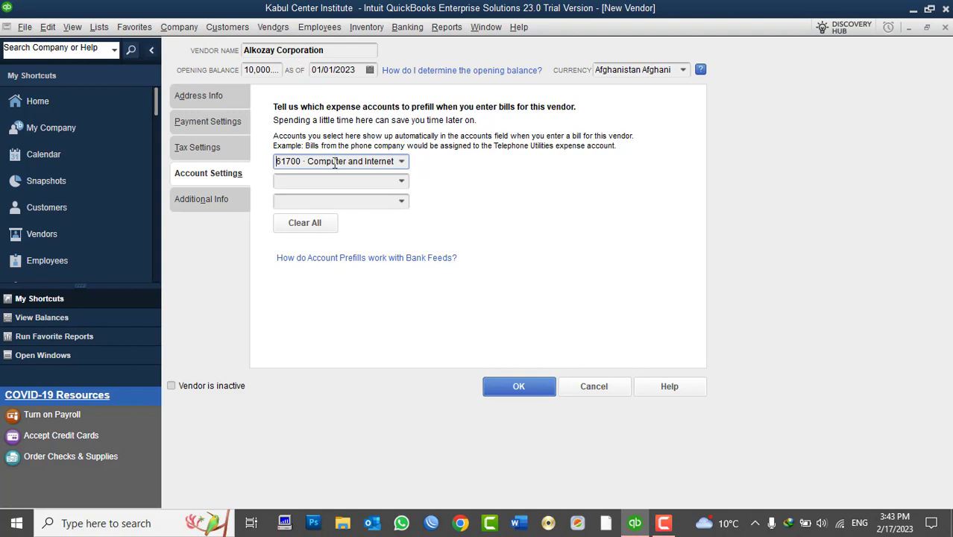
{"action": "left_click_drag", "start_coordinate": [325, 162], "coordinate": [270, 161]}
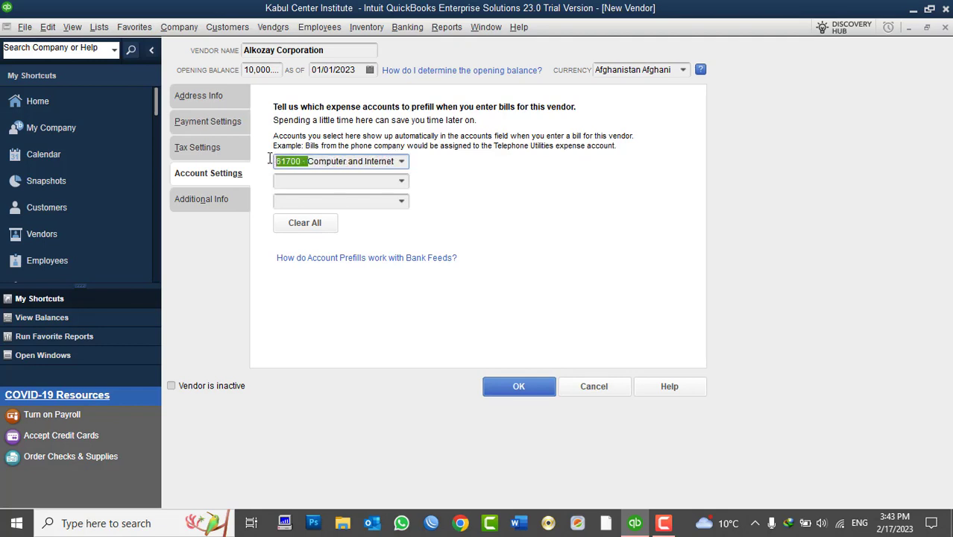
{"action": "left_click", "coordinate": [357, 160]}
- Set the vendor type to Suppliers on the Additional Info page
{"action": "left_click", "coordinate": [224, 198]}
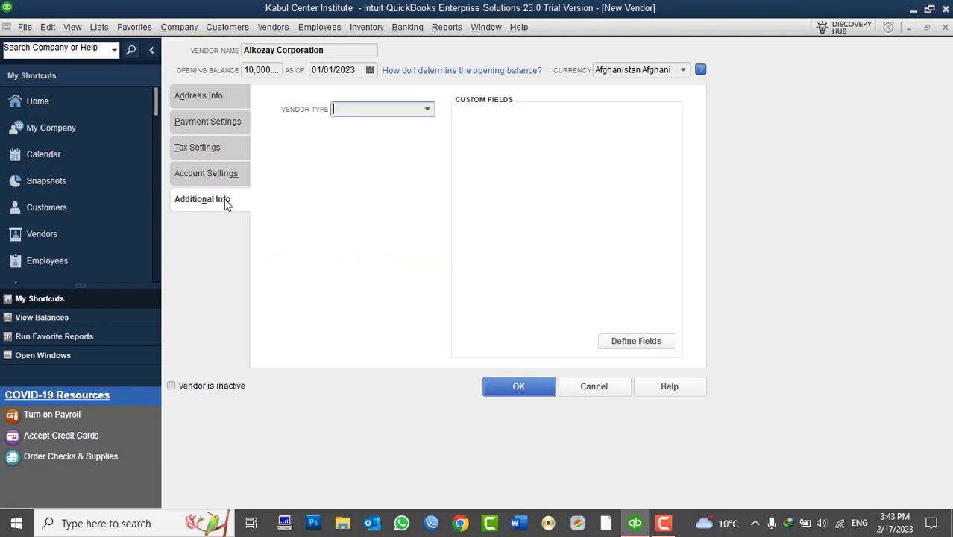
{"action": "left_click", "coordinate": [428, 110]}
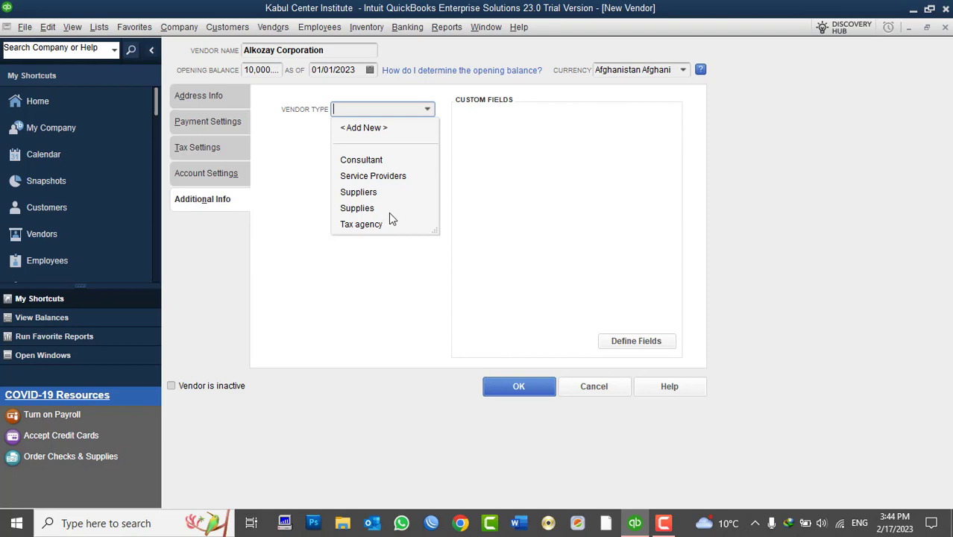
{"action": "left_click", "coordinate": [375, 176]}
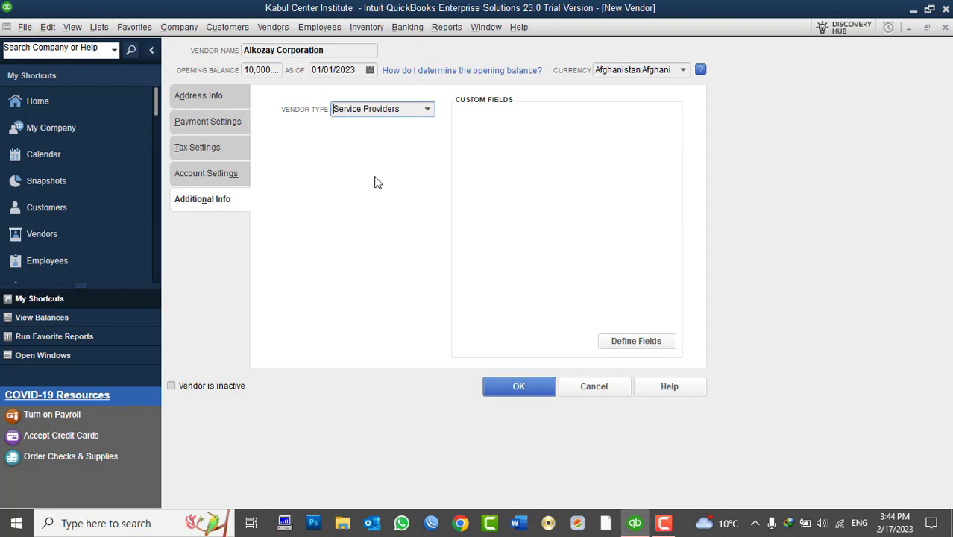
{"action": "left_click", "coordinate": [427, 110]}
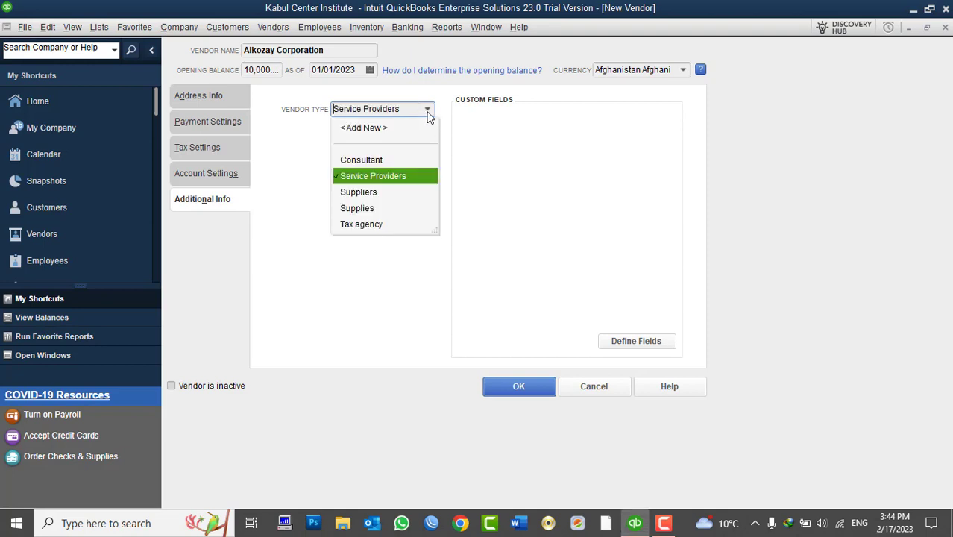
{"action": "left_click", "coordinate": [363, 193]}
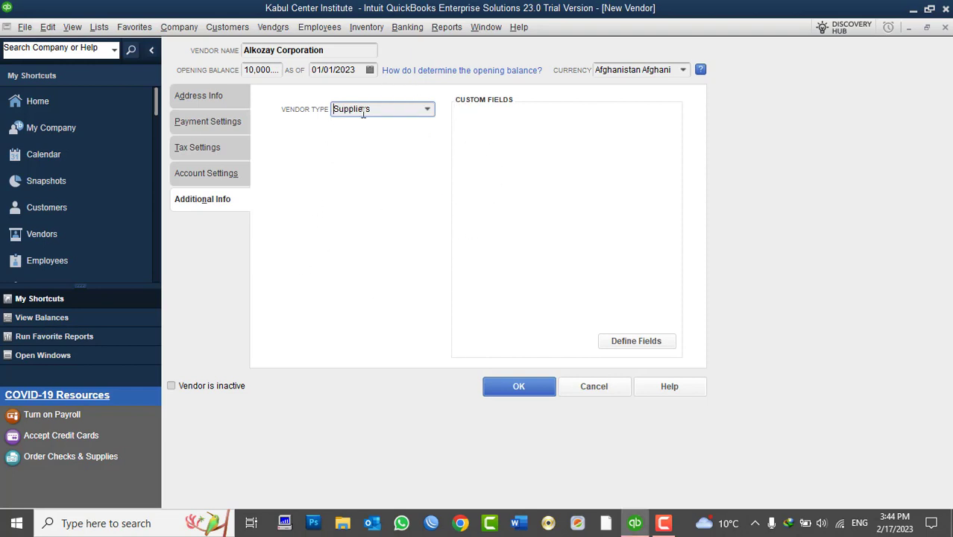
- Review the vendor's other settings pages and open Define Fields for custom name fields
{"action": "left_click", "coordinate": [243, 176]}
{"action": "left_click", "coordinate": [223, 147]}
{"action": "left_click", "coordinate": [222, 123]}
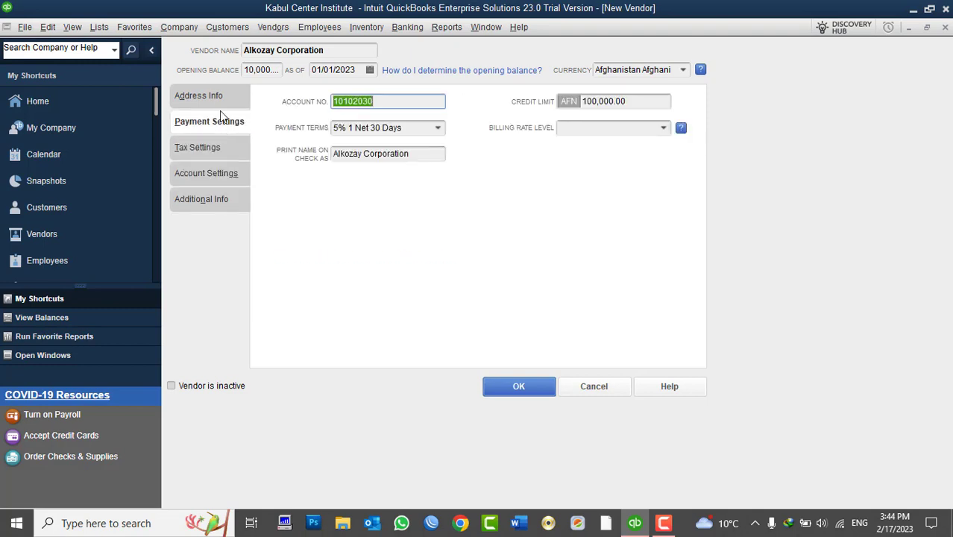
{"action": "left_click", "coordinate": [216, 101]}
{"action": "left_click", "coordinate": [212, 197]}
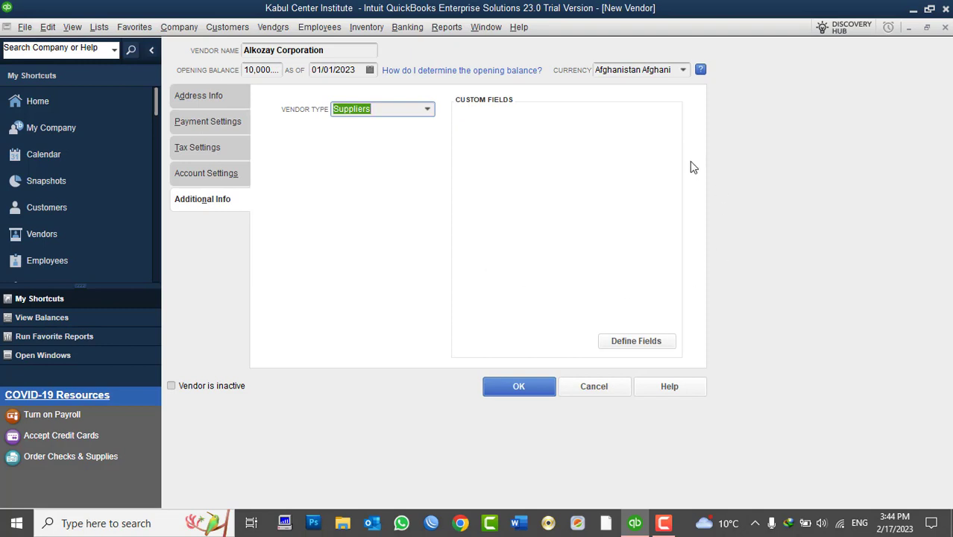
{"action": "left_click", "coordinate": [635, 343]}
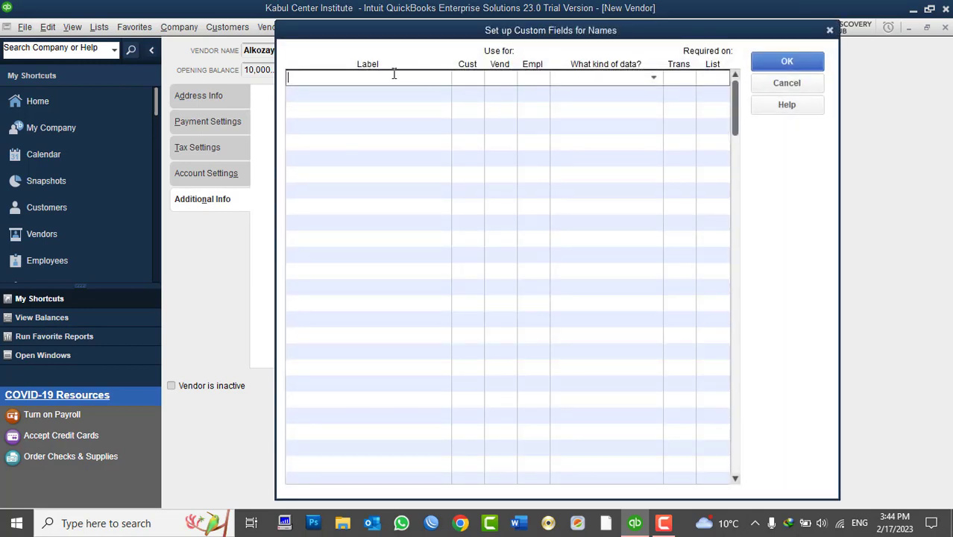
- Define an Alternative Email Address custom field for vendors with the Any text data type
{"action": "type", "text": "Altve Email Address"}
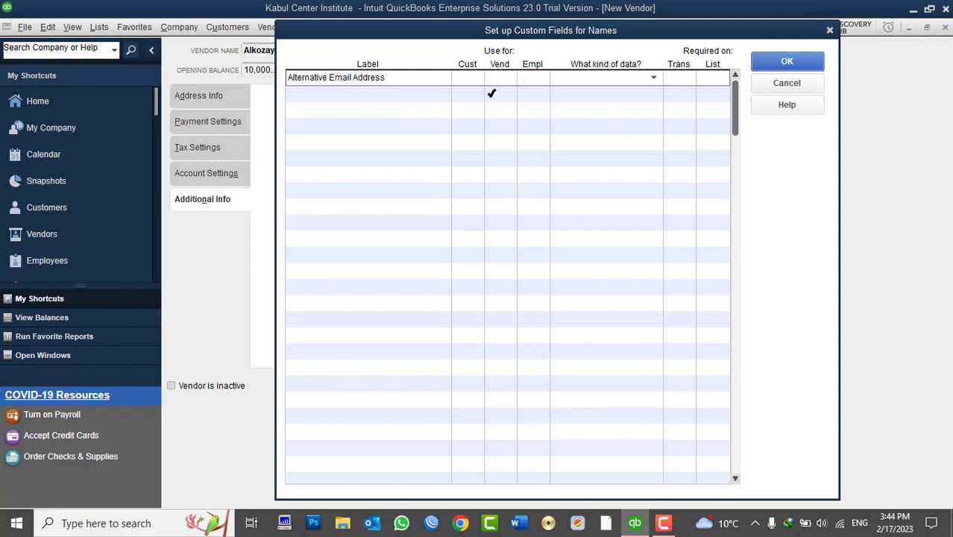
{"action": "left_click", "coordinate": [506, 78]}
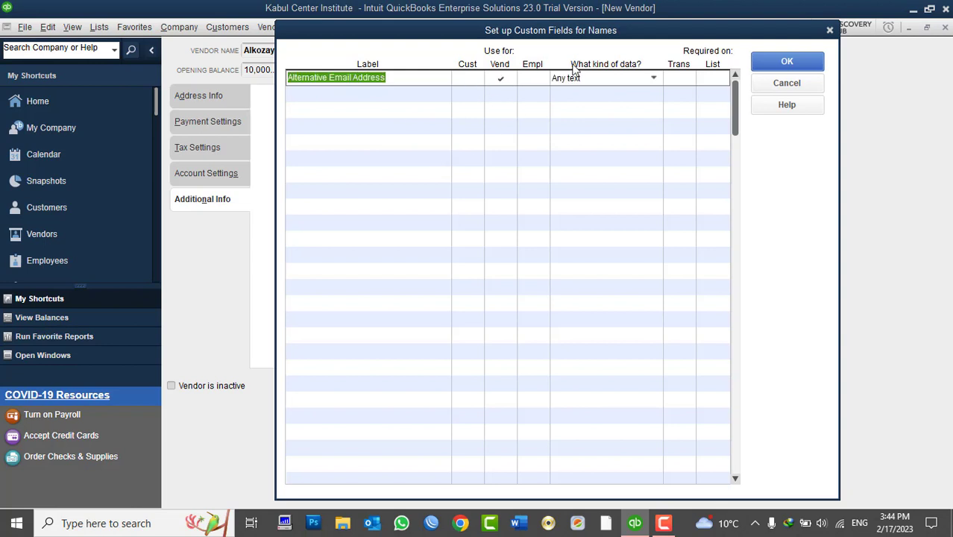
{"action": "left_click", "coordinate": [653, 79]}
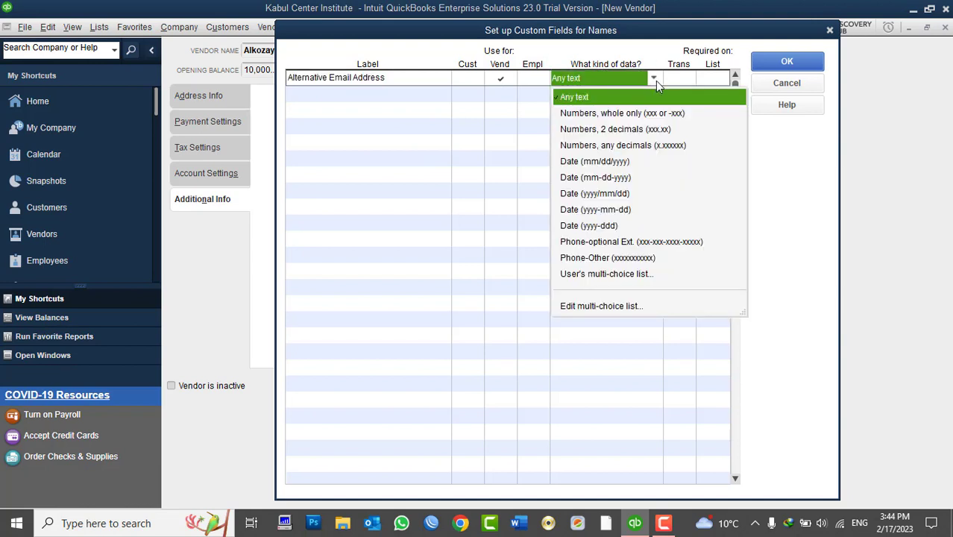
{"action": "left_click", "coordinate": [640, 98]}
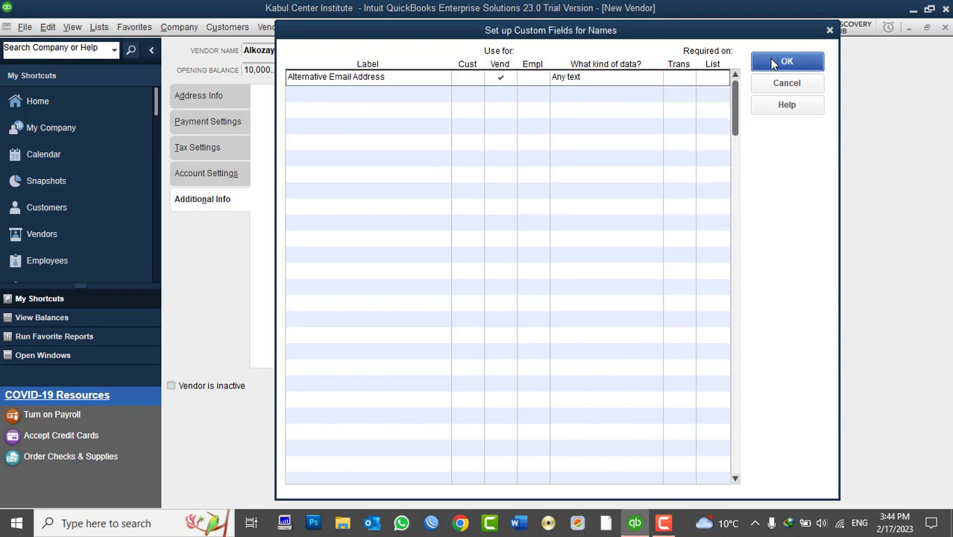
{"action": "left_click", "coordinate": [773, 63]}
{"action": "left_click", "coordinate": [554, 236]}
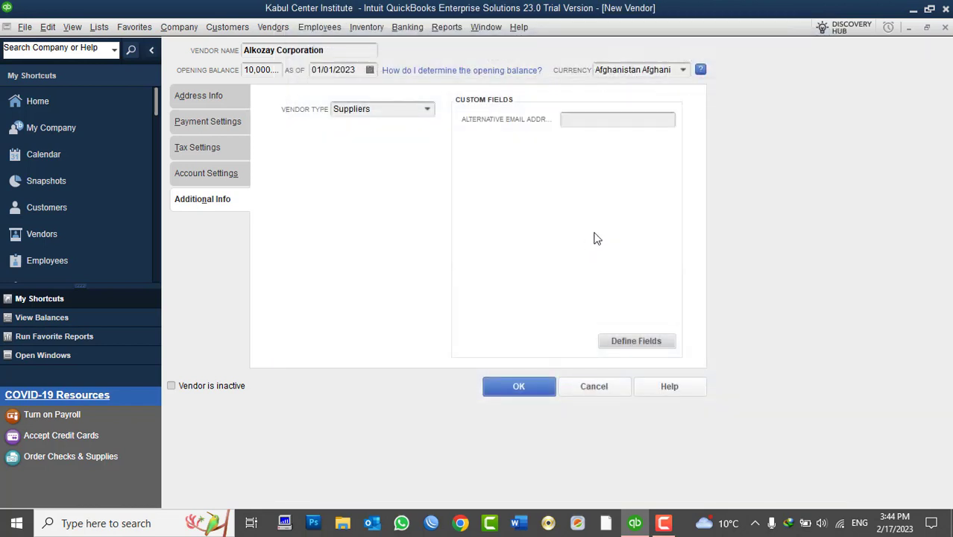
- Unassign the Alternative Email Address field from vendors in the custom fields setup
{"action": "left_click", "coordinate": [591, 120]}
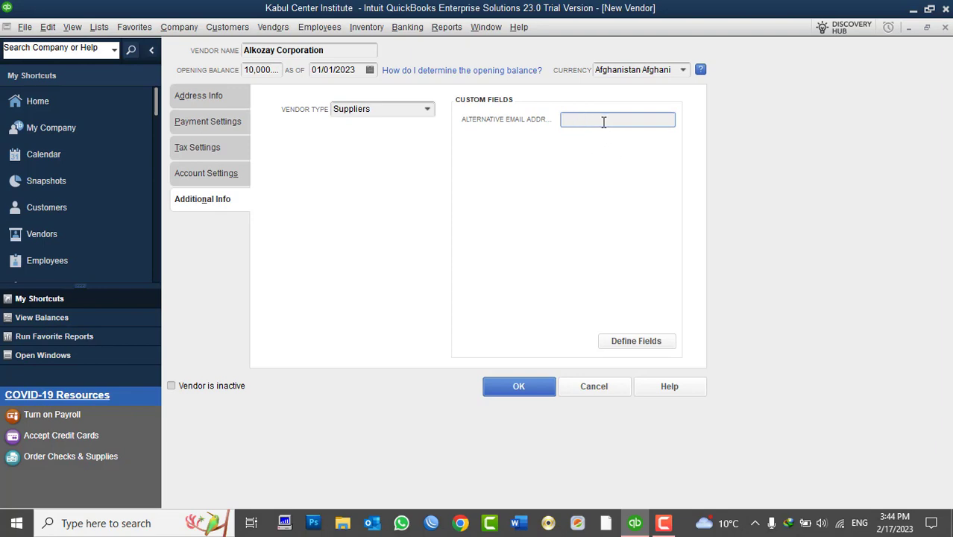
{"action": "left_click", "coordinate": [630, 341]}
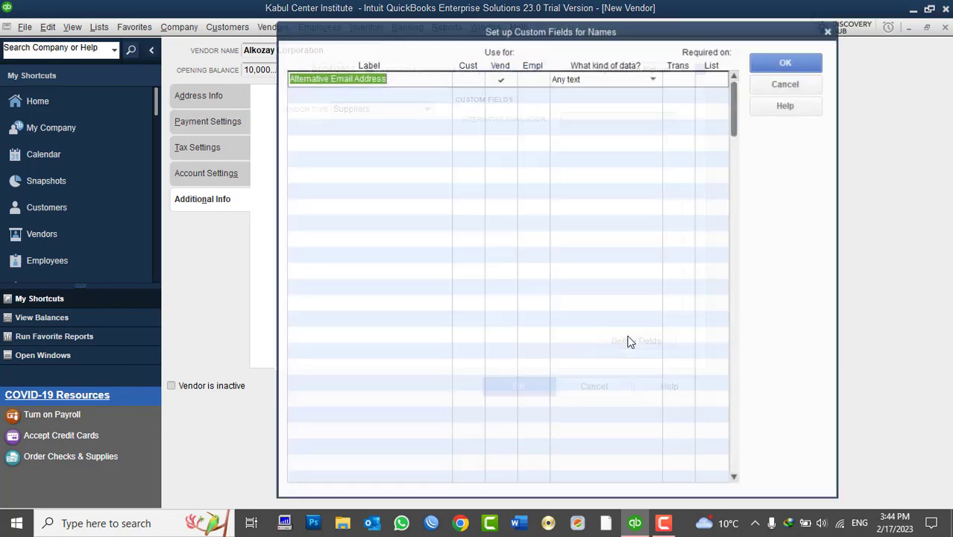
{"action": "left_click", "coordinate": [787, 61]}
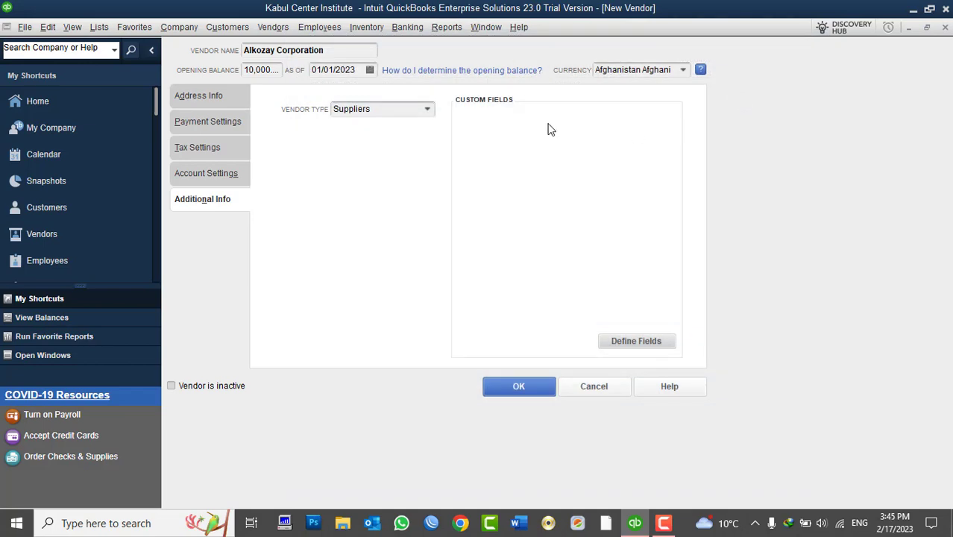
- Save Alkozay Corporation as a vendor and select its 10,000.00 bill in the Vendor Center
{"action": "left_click", "coordinate": [524, 388]}
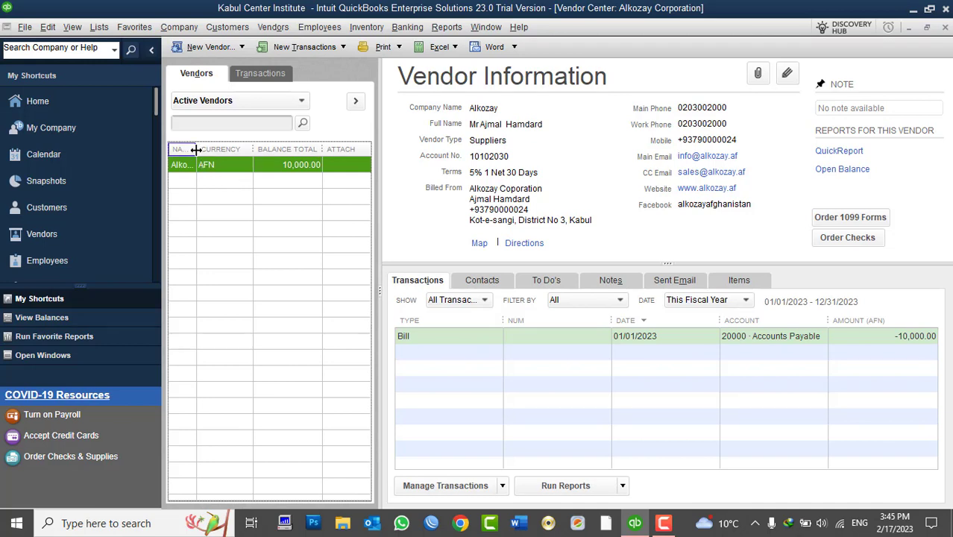
{"action": "left_click_drag", "start_coordinate": [196, 149], "coordinate": [232, 149]}
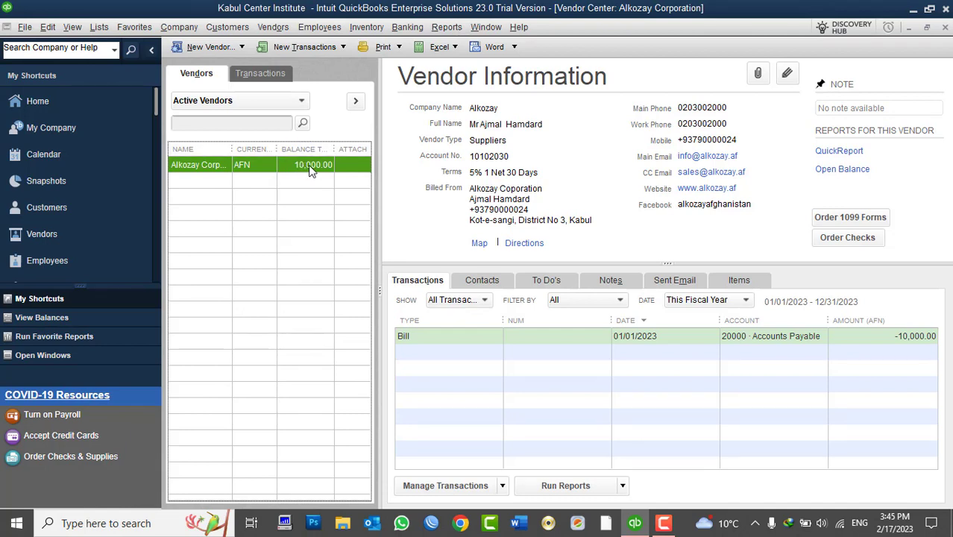
{"action": "left_click", "coordinate": [809, 342]}
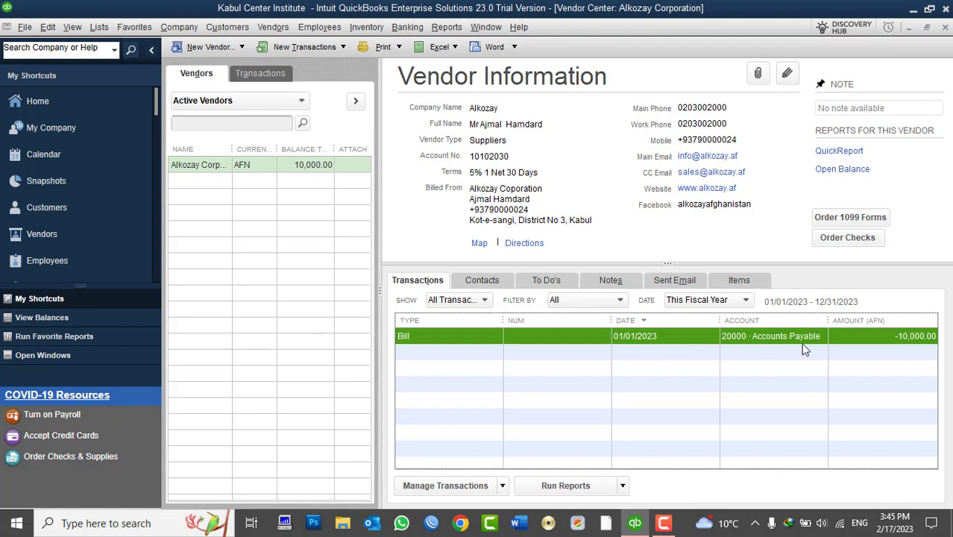
{"action": "left_click", "coordinate": [100, 28]}
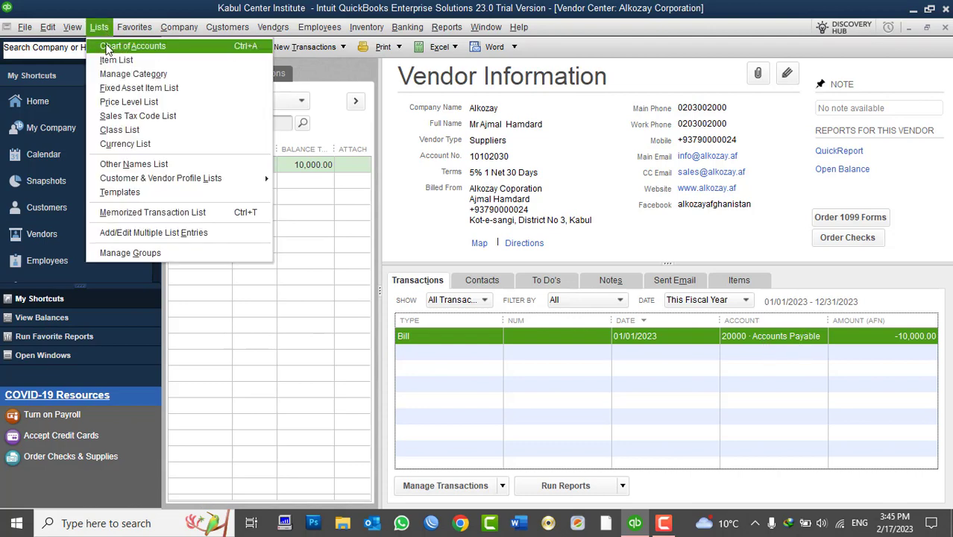
{"action": "left_click", "coordinate": [121, 40]}
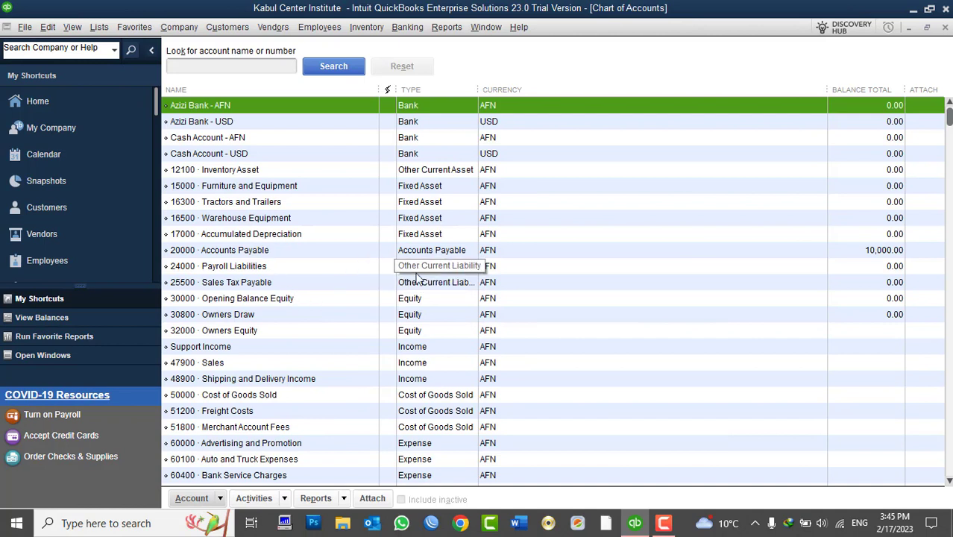
{"action": "left_click", "coordinate": [279, 252]}
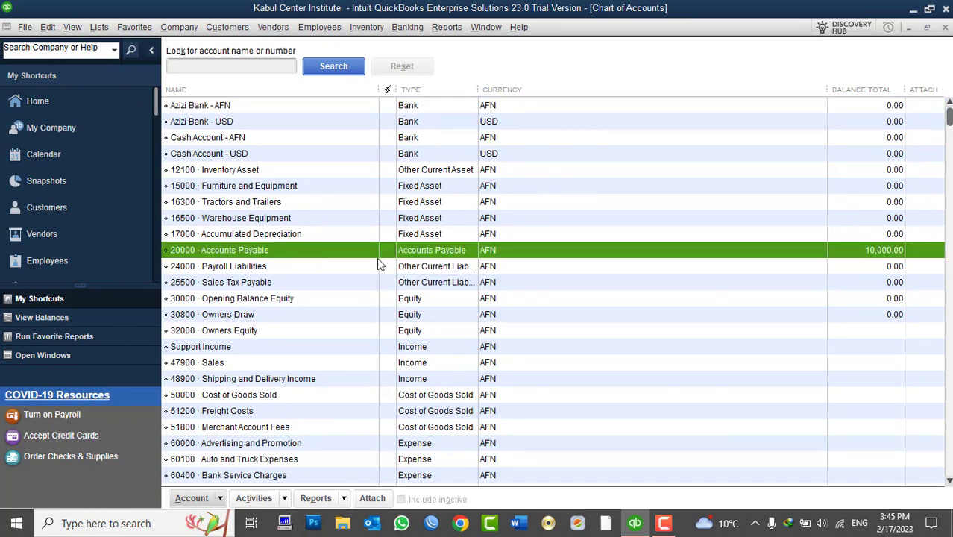
{"action": "left_click", "coordinate": [944, 28]}
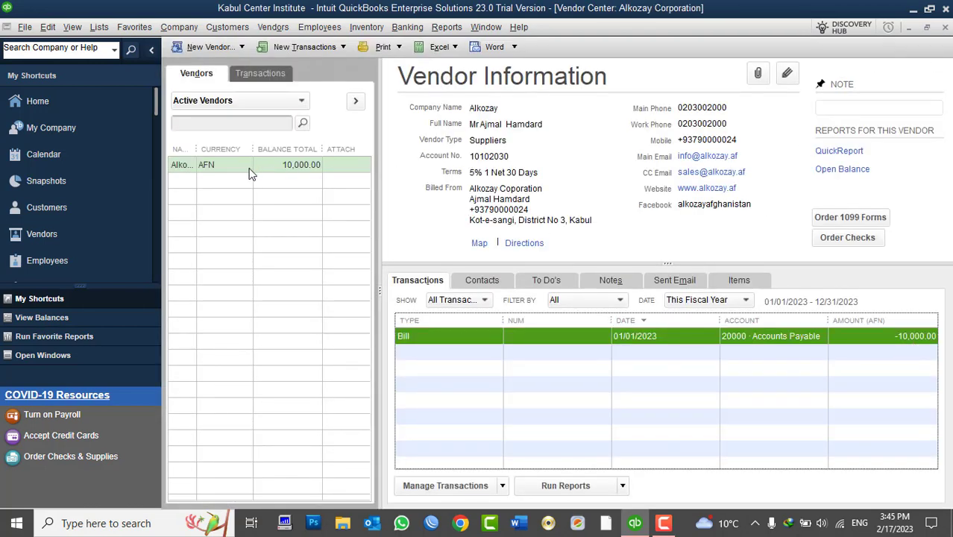
- Widen the Name column and bring up Alkozay Corporation's vendor record for editing
{"action": "left_click_drag", "start_coordinate": [198, 160], "coordinate": [239, 187]}
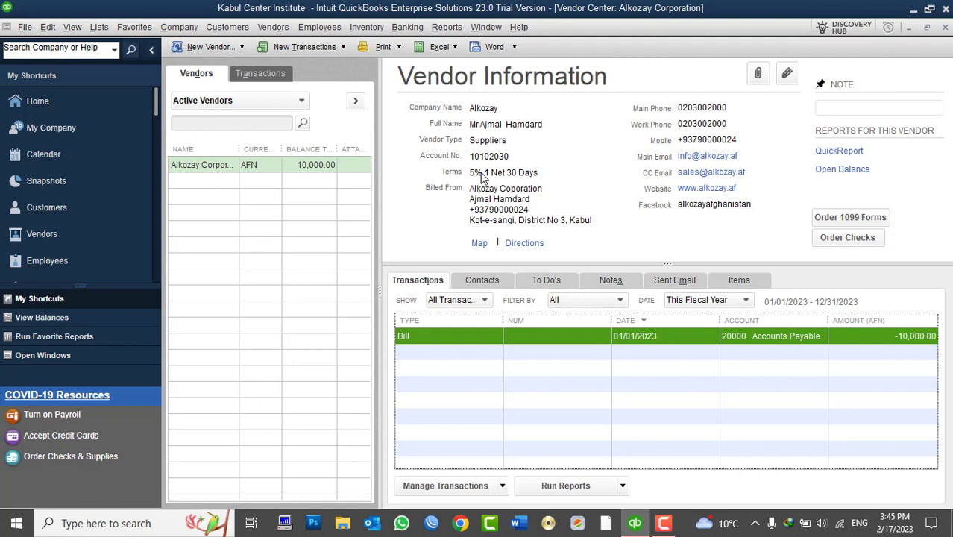
{"action": "left_click", "coordinate": [789, 75]}
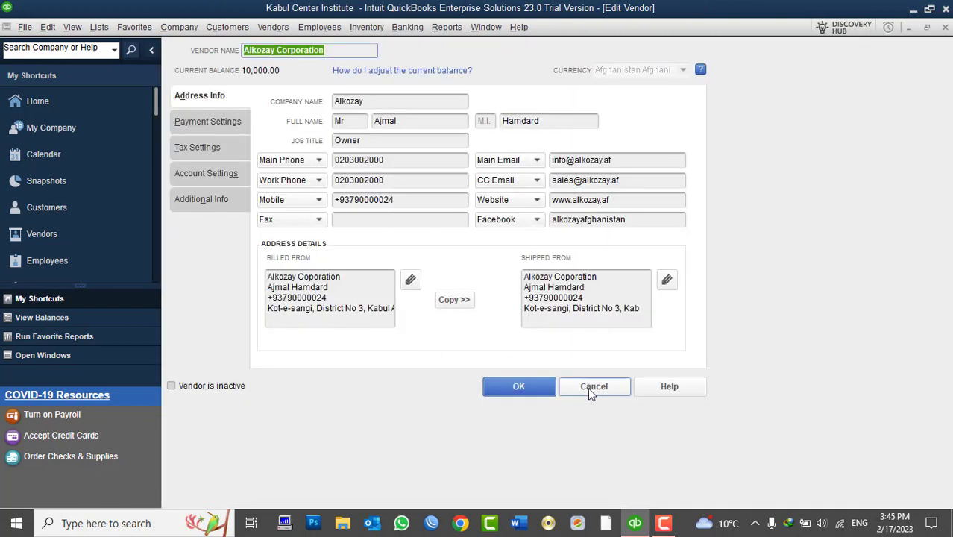
{"action": "left_click", "coordinate": [589, 386]}
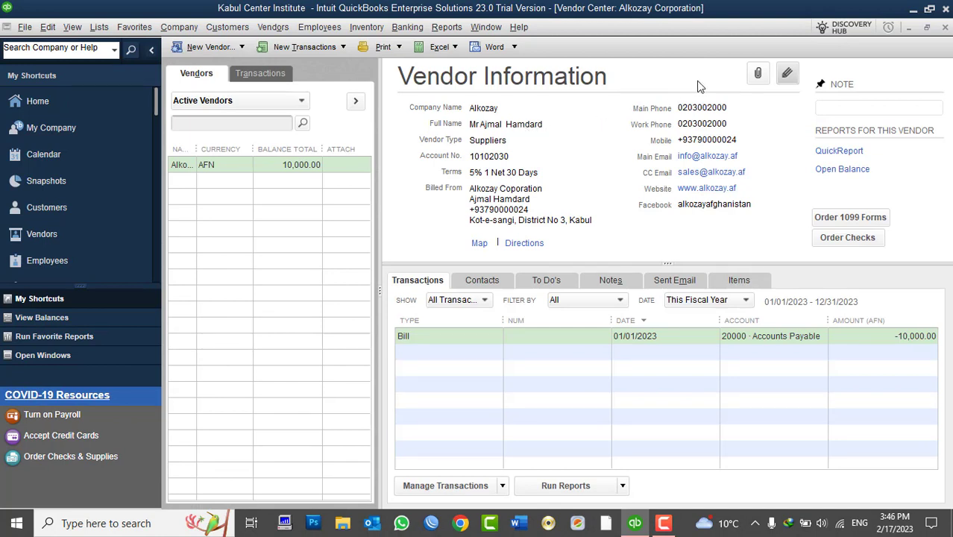
{"action": "left_click", "coordinate": [788, 73]}
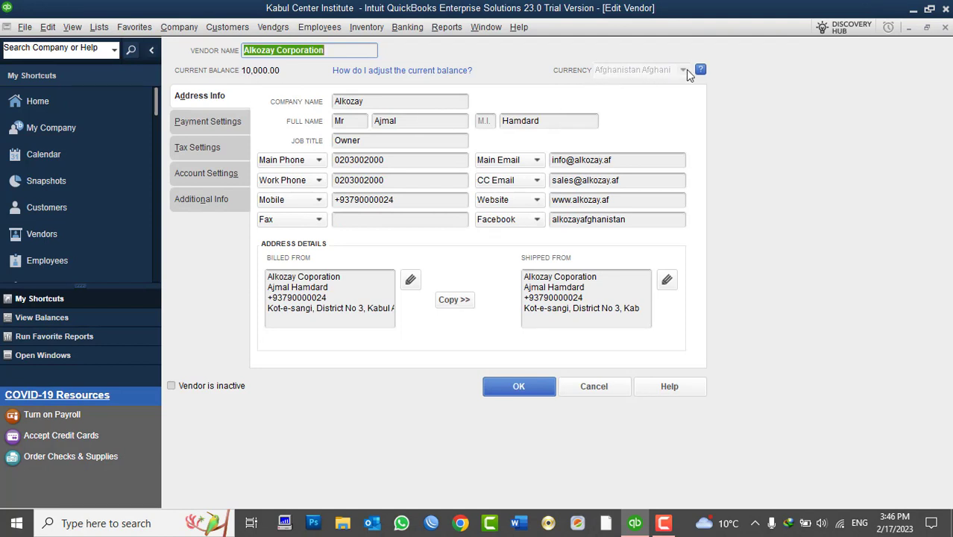
- Bring up the Chart of Accounts, then the Preferences window over it
{"action": "left_click", "coordinate": [105, 27]}
{"action": "left_click", "coordinate": [102, 46]}
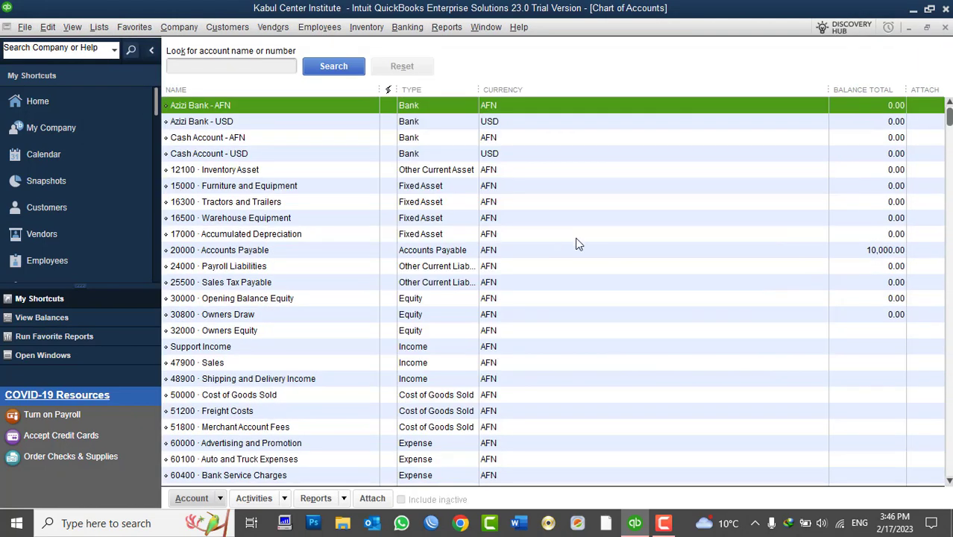
{"action": "left_click", "coordinate": [504, 188]}
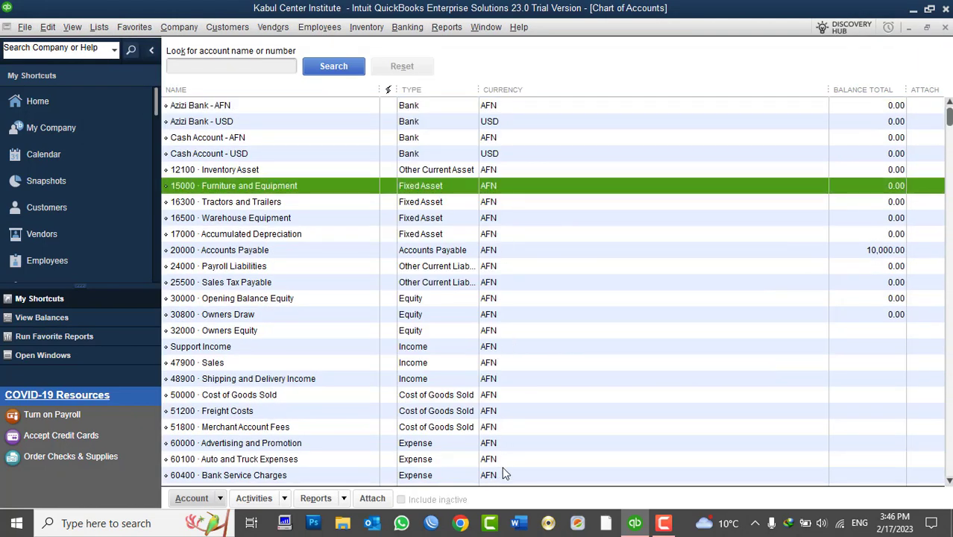
{"action": "scroll", "coordinate": [501, 462], "scroll_direction": "down", "scroll_amount": 6}
{"action": "scroll", "coordinate": [502, 462], "scroll_direction": "up", "scroll_amount": 6}
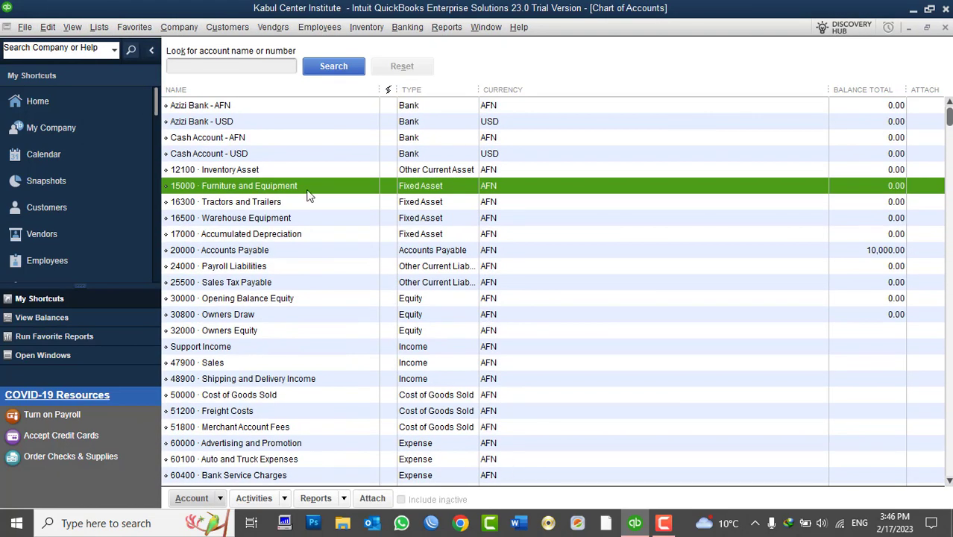
{"action": "left_click", "coordinate": [47, 27]}
{"action": "left_click", "coordinate": [70, 295]}
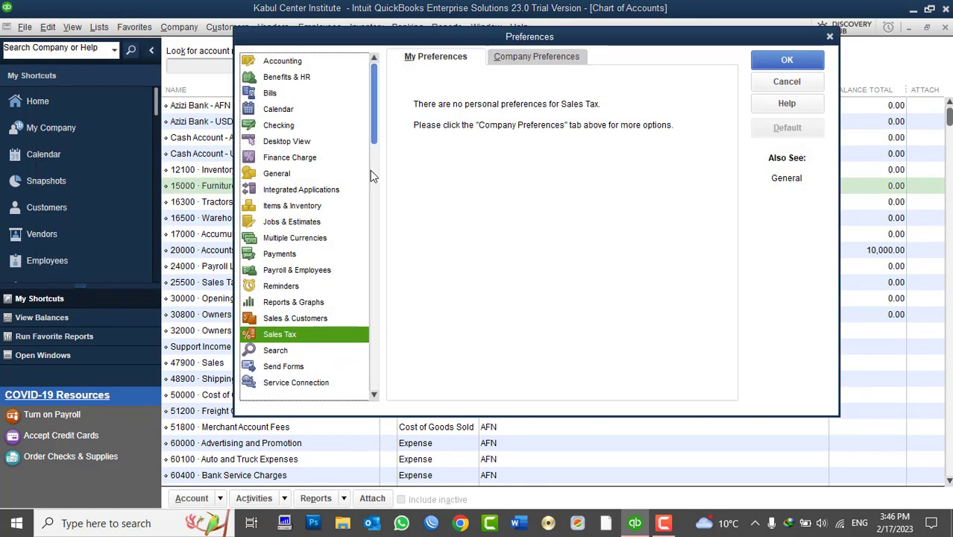
- Confirm Afghanistan Afghani as the home currency in Multiple Currencies company preferences
{"action": "left_click", "coordinate": [298, 237]}
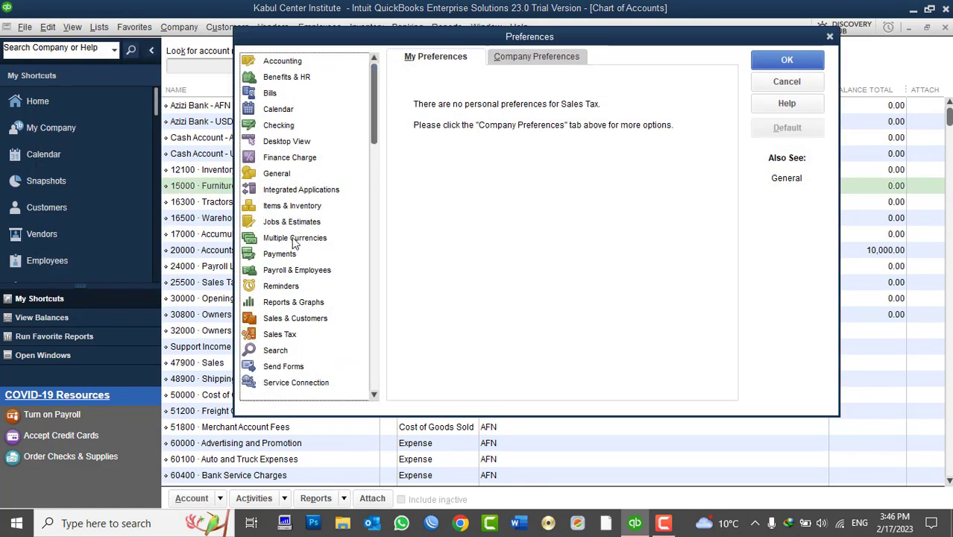
{"action": "left_click", "coordinate": [524, 60]}
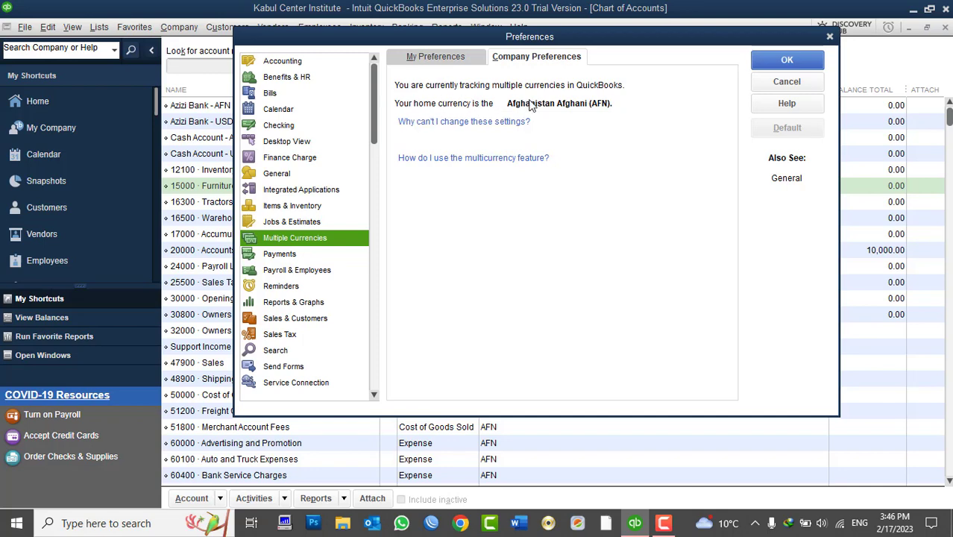
{"action": "left_click", "coordinate": [784, 59]}
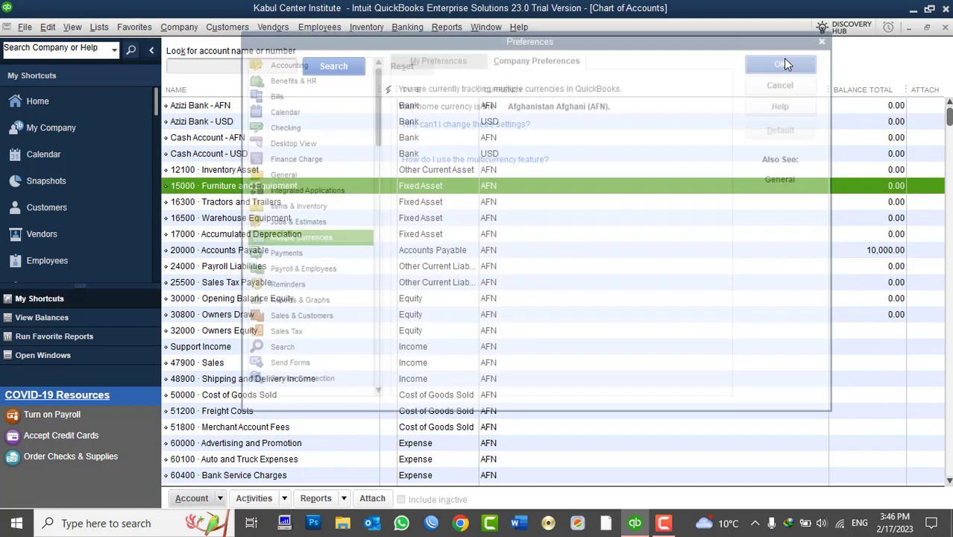
- Close the Chart of Accounts and vendor record, and widen the Vendor Center Name column
{"action": "left_click", "coordinate": [944, 27]}
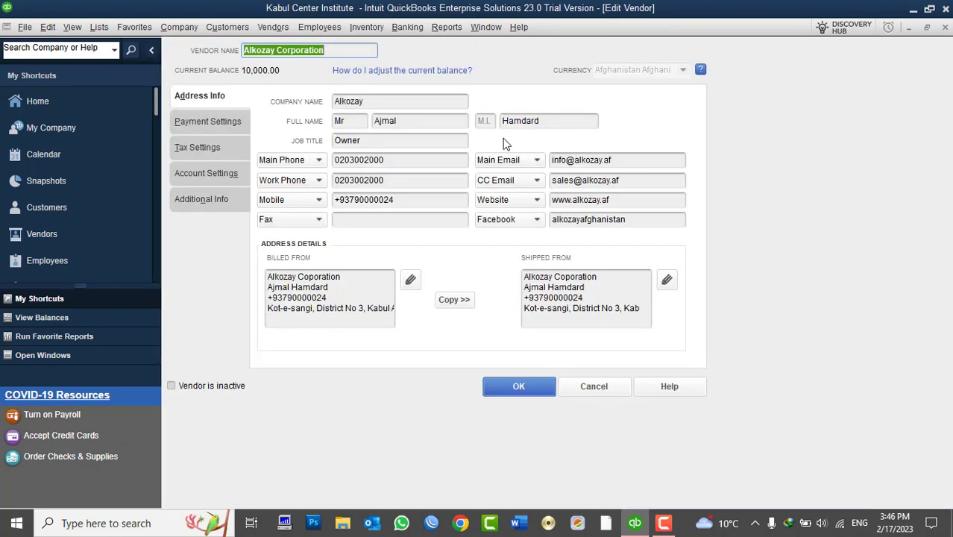
{"action": "left_click", "coordinate": [531, 388]}
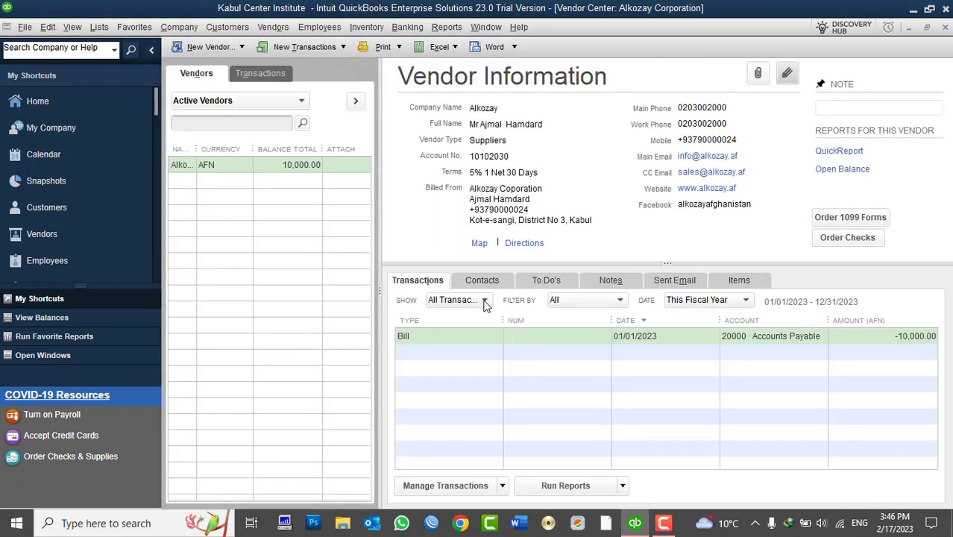
{"action": "left_click_drag", "start_coordinate": [196, 149], "coordinate": [219, 149]}
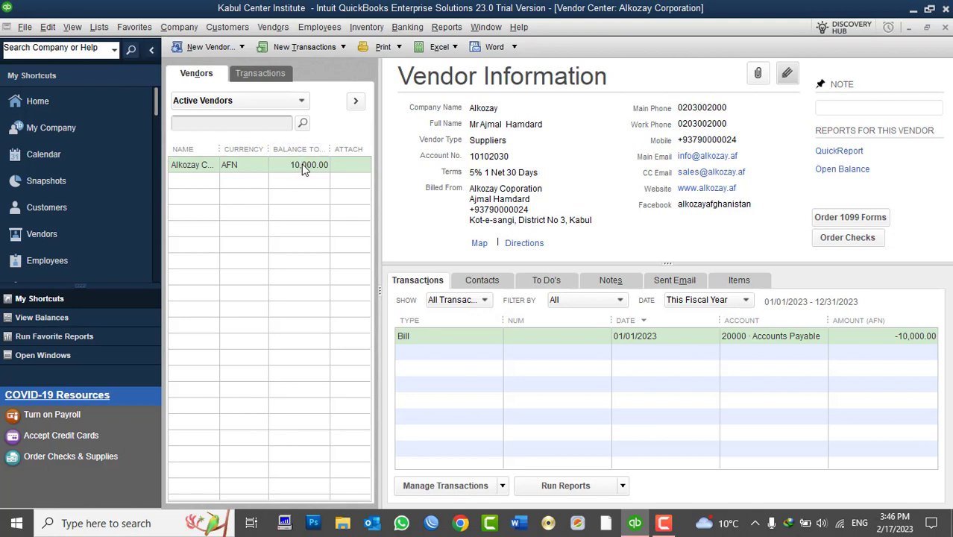
{"action": "left_click", "coordinate": [203, 44]}
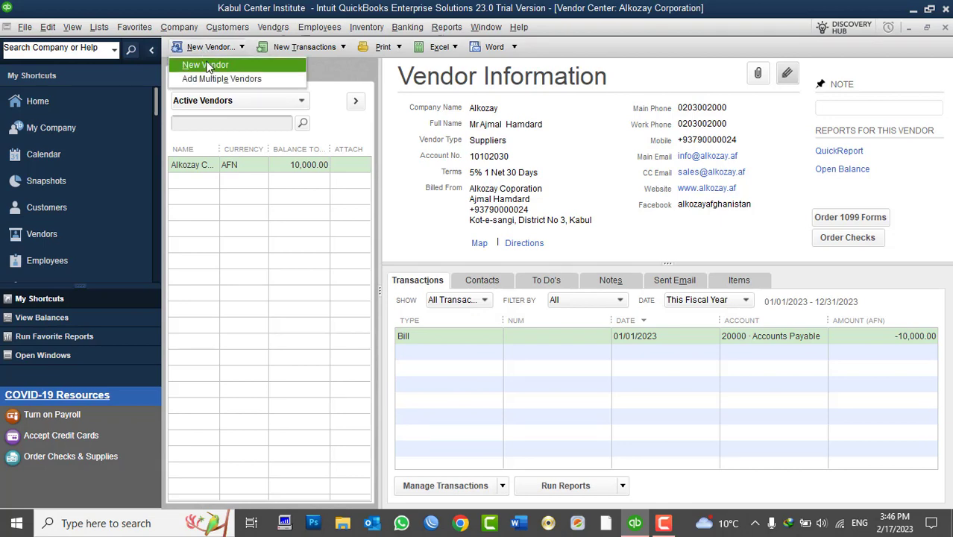
{"action": "left_click", "coordinate": [206, 65]}
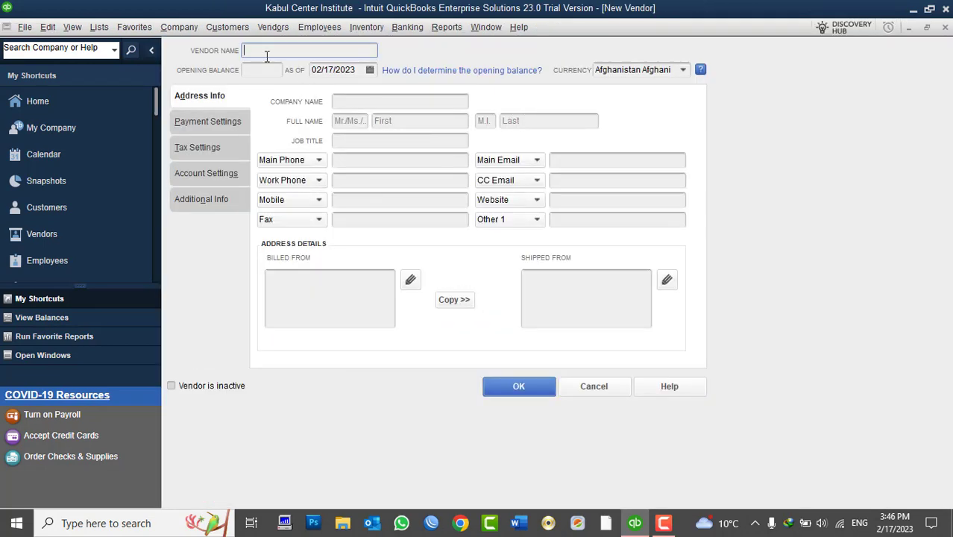
{"action": "type", "text": "Ali Baba"}
{"action": "left_click", "coordinate": [273, 71]}
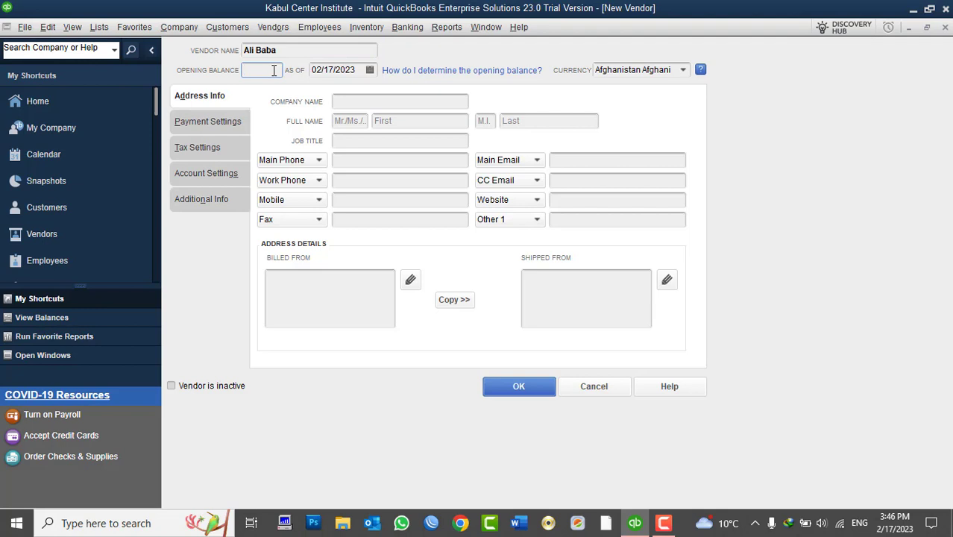
{"action": "type", "text": "1000"}
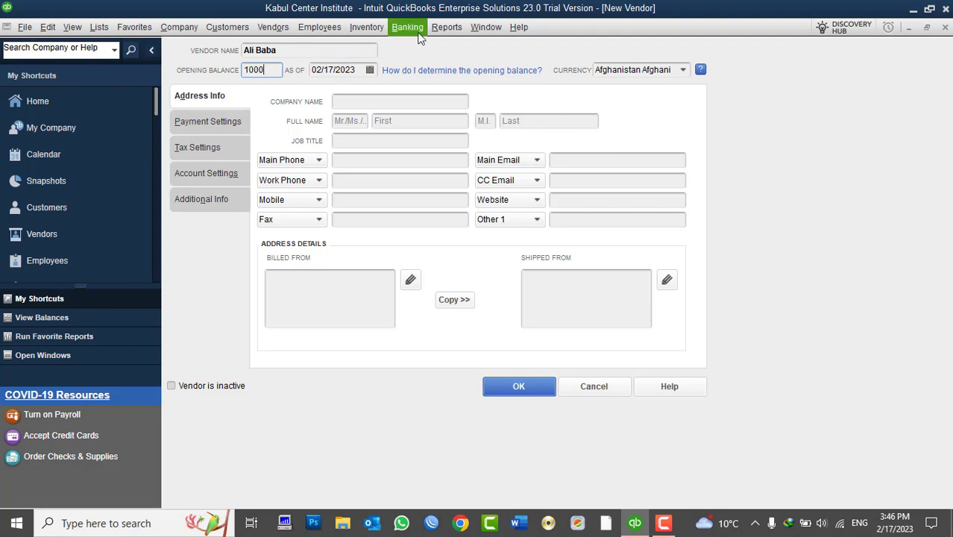
{"action": "left_click", "coordinate": [683, 71]}
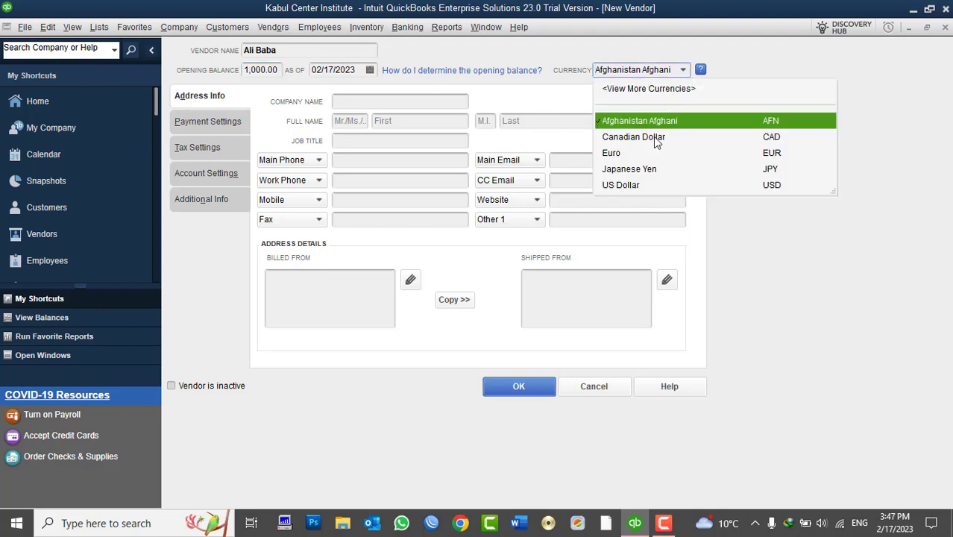
{"action": "left_click", "coordinate": [632, 185]}
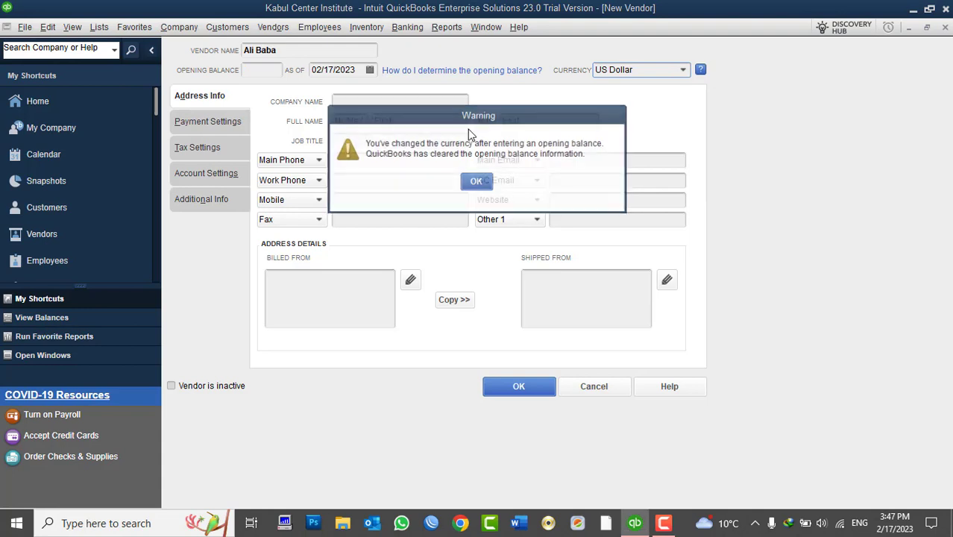
{"action": "left_click", "coordinate": [476, 182]}
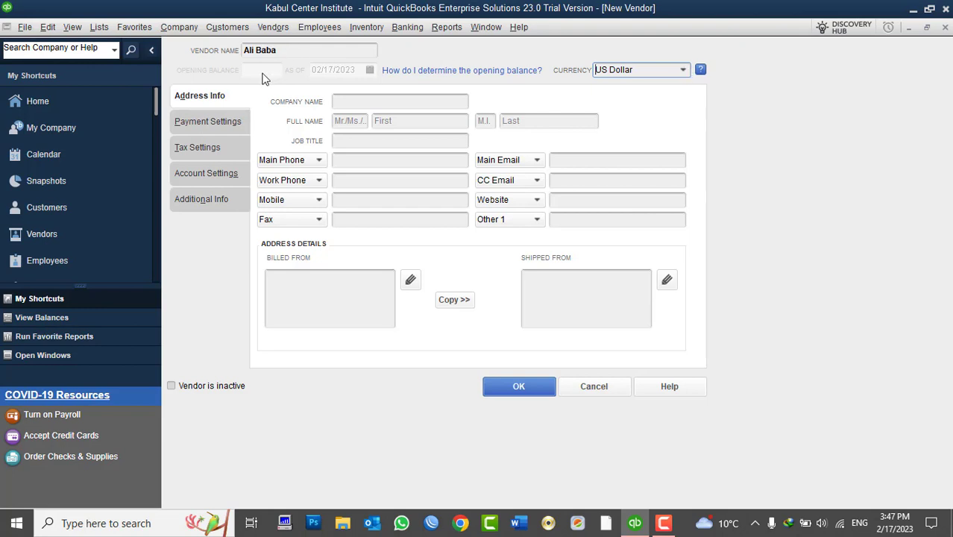
{"action": "left_click", "coordinate": [597, 388]}
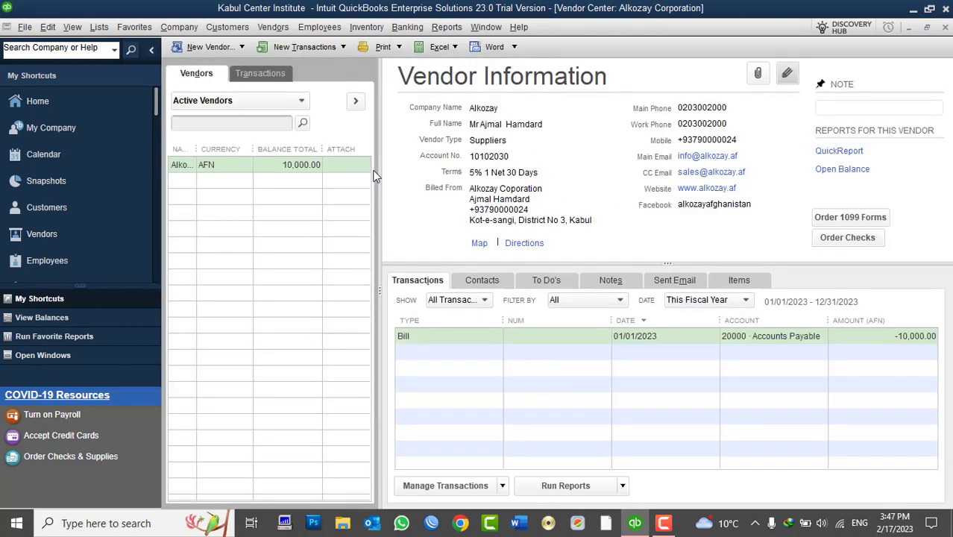
- Check Alkozay Corporation's expense account prefill, then widen the vendor Name column
{"action": "left_click", "coordinate": [786, 75]}
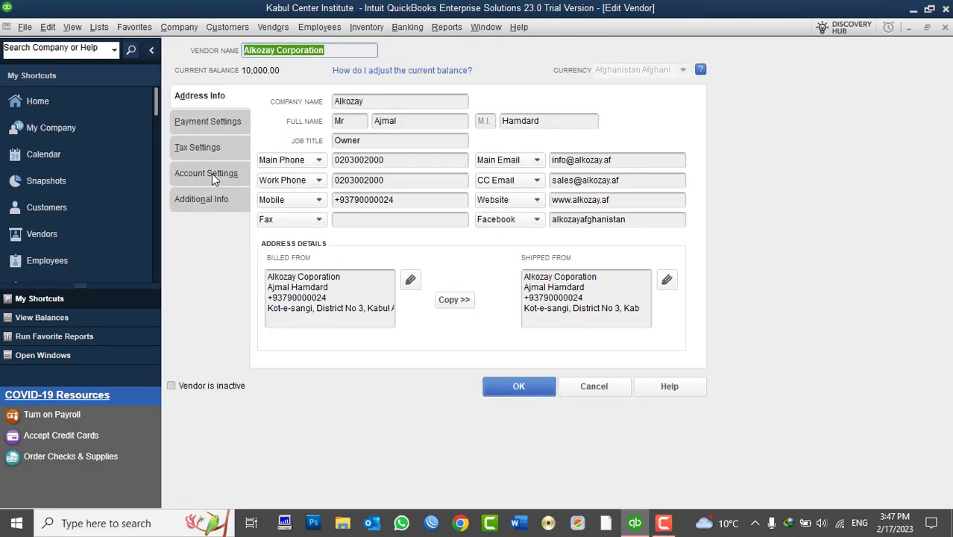
{"action": "left_click", "coordinate": [212, 173]}
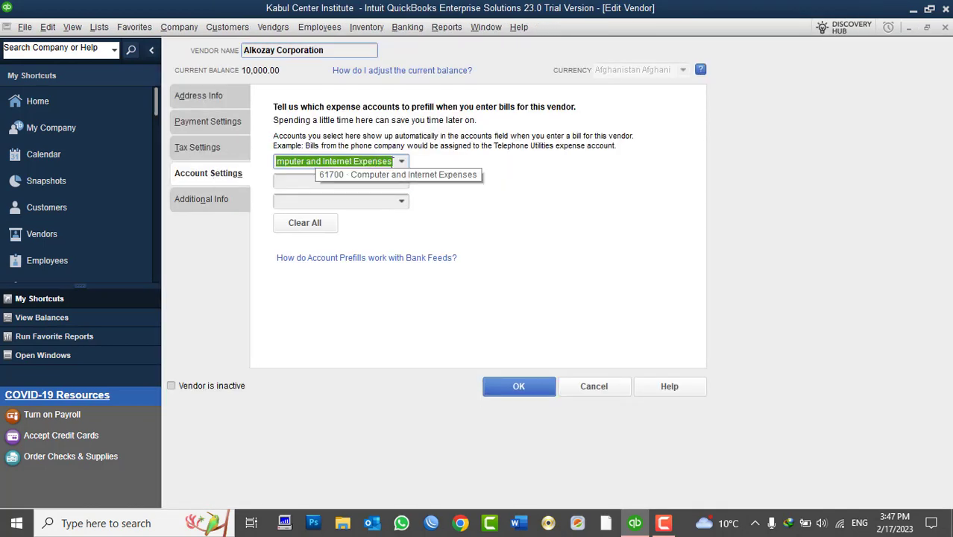
{"action": "left_click", "coordinate": [506, 390]}
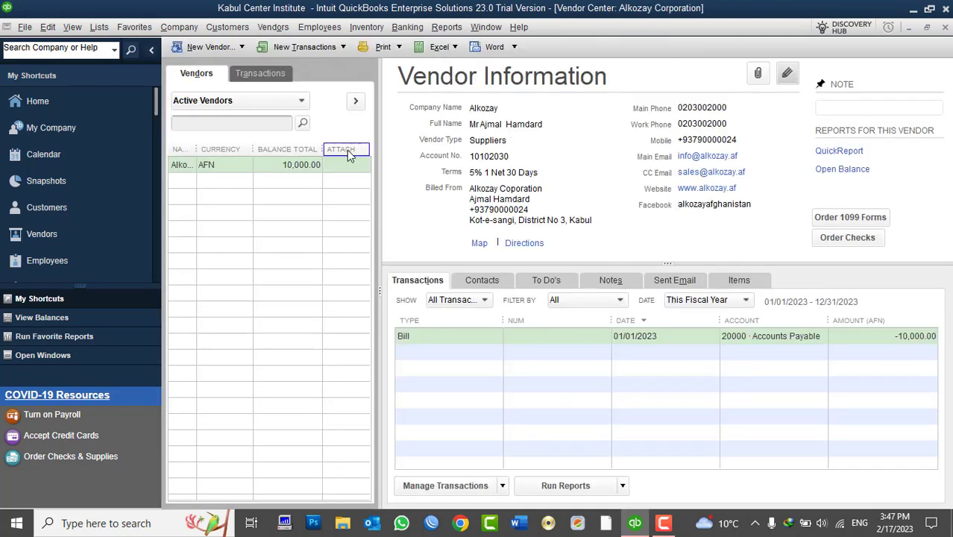
{"action": "left_click_drag", "start_coordinate": [208, 153], "coordinate": [275, 170]}
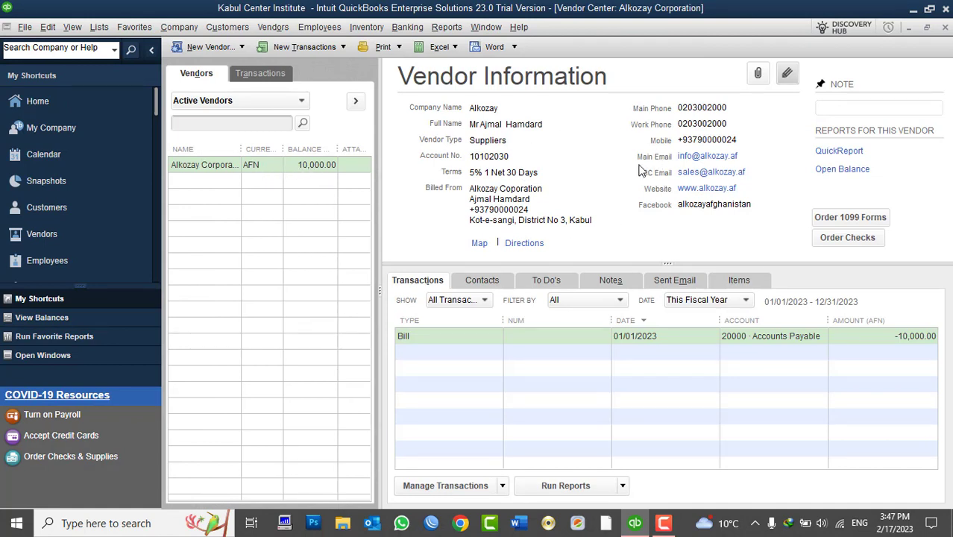
{"action": "left_click", "coordinate": [281, 30]}
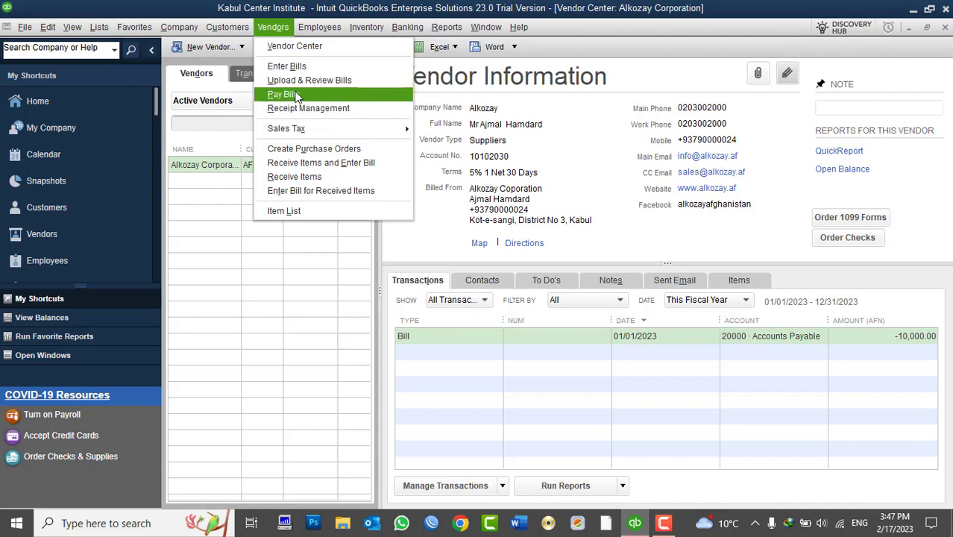
{"action": "left_click", "coordinate": [294, 69]}
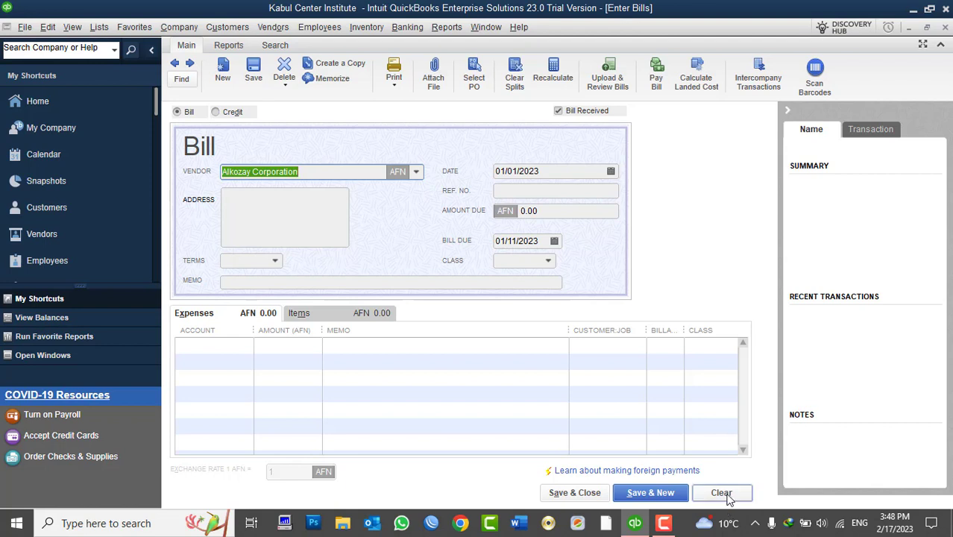
{"action": "left_click", "coordinate": [717, 491]}
{"action": "left_click", "coordinate": [418, 171]}
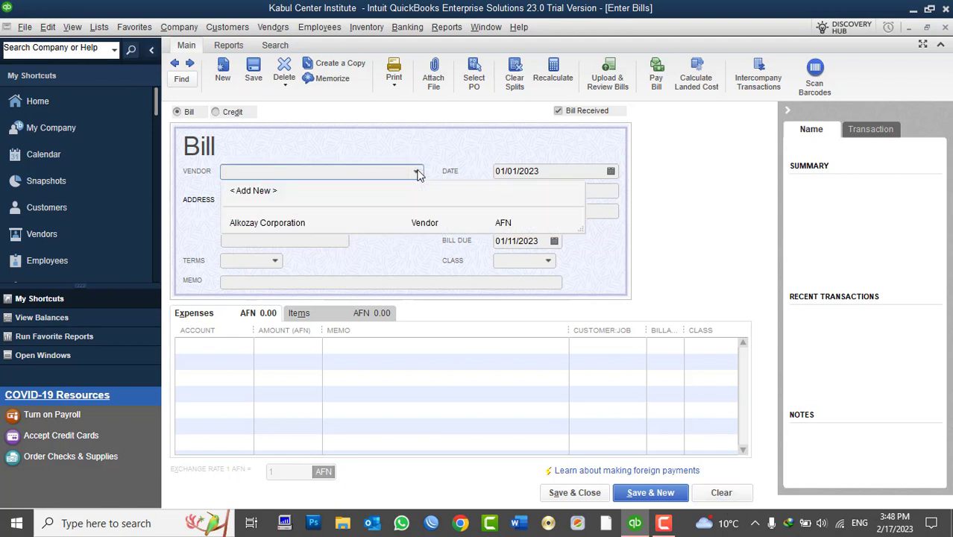
{"action": "left_click", "coordinate": [321, 223]}
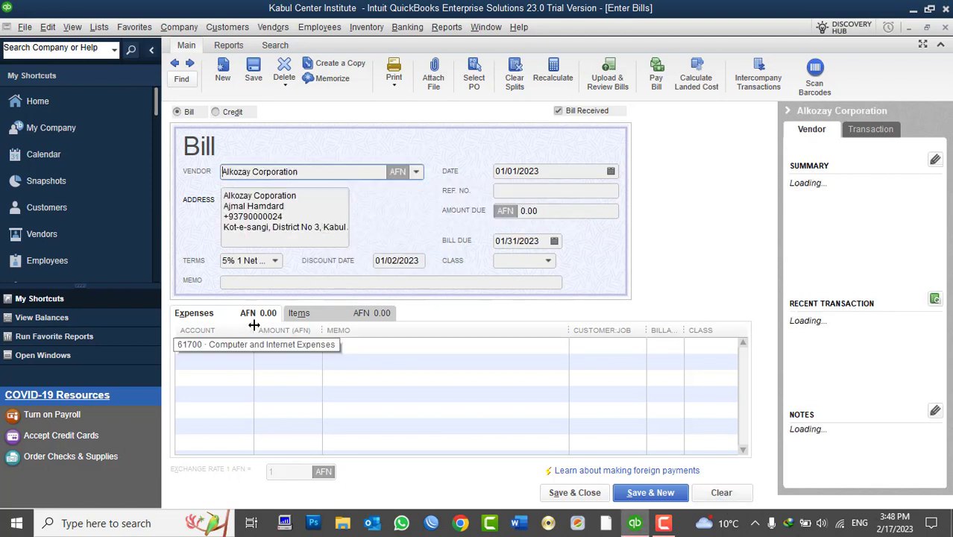
{"action": "left_click_drag", "start_coordinate": [254, 329], "coordinate": [395, 367]}
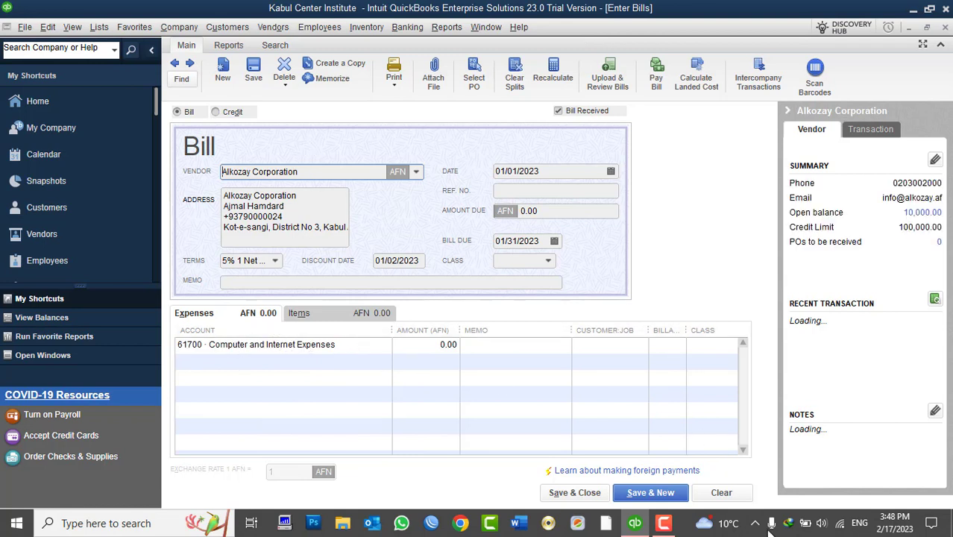
{"action": "left_click", "coordinate": [720, 493]}
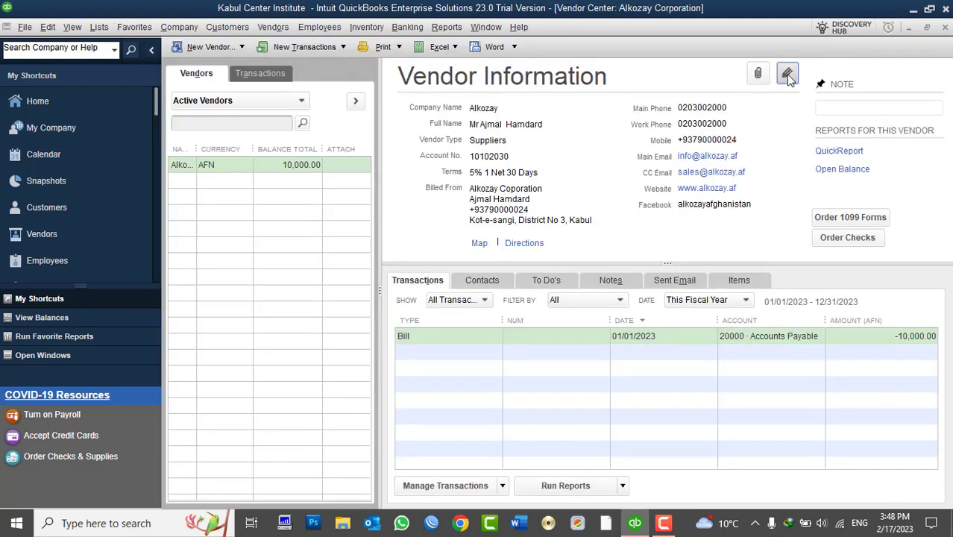
- Clear all prefilled expense accounts from Alkozay Corporation's vendor record and save
{"action": "left_click", "coordinate": [787, 75]}
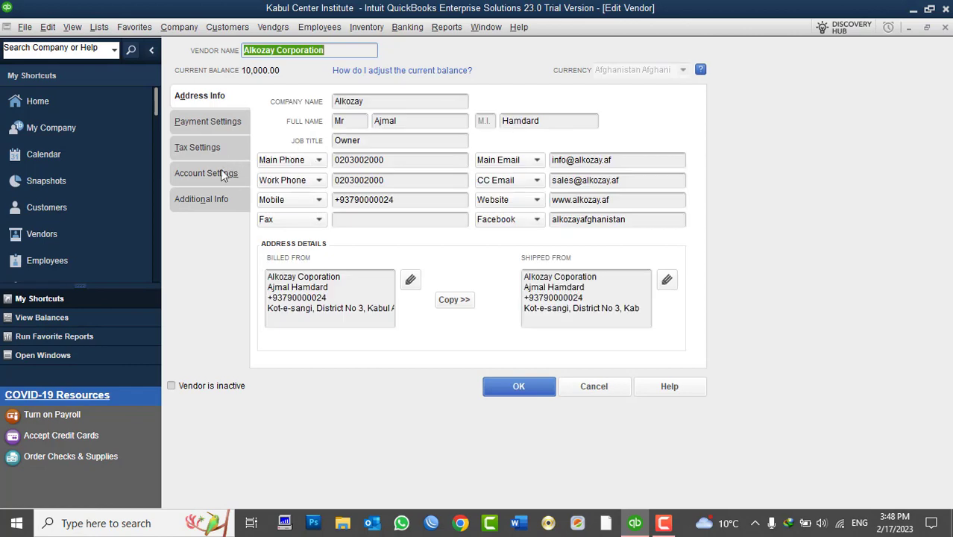
{"action": "left_click", "coordinate": [212, 175]}
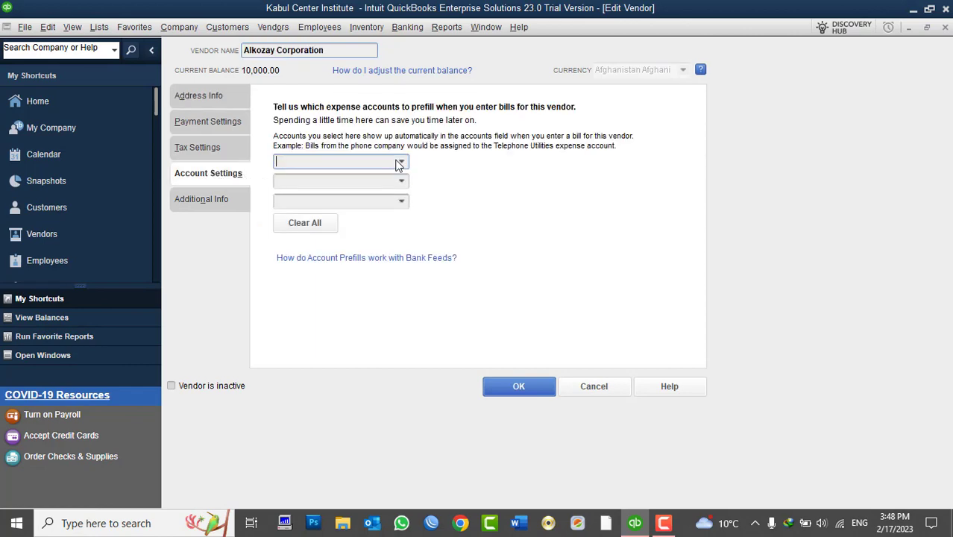
{"action": "left_click", "coordinate": [321, 222]}
{"action": "left_click", "coordinate": [546, 392]}
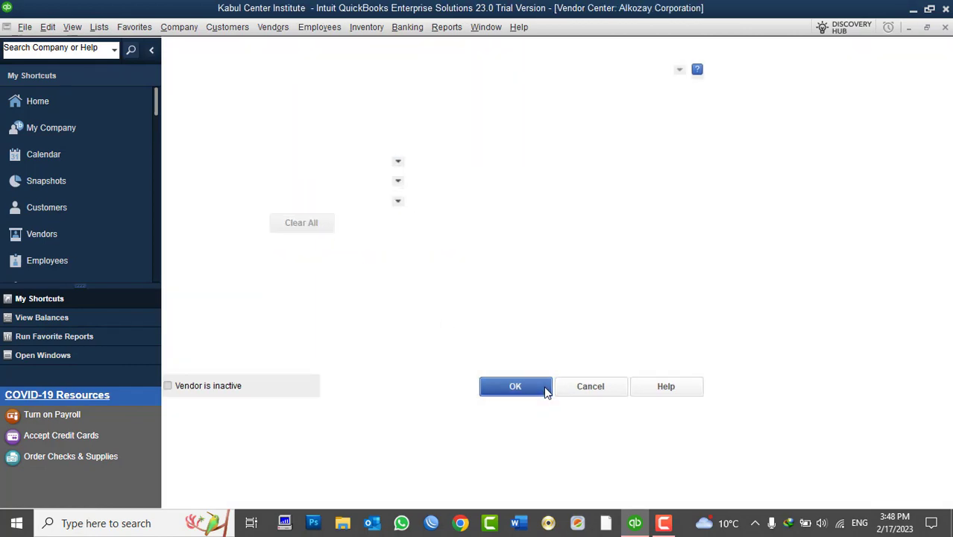
- Start a new bill for Alkozay Corporation, then close it without saving
{"action": "left_click", "coordinate": [276, 28]}
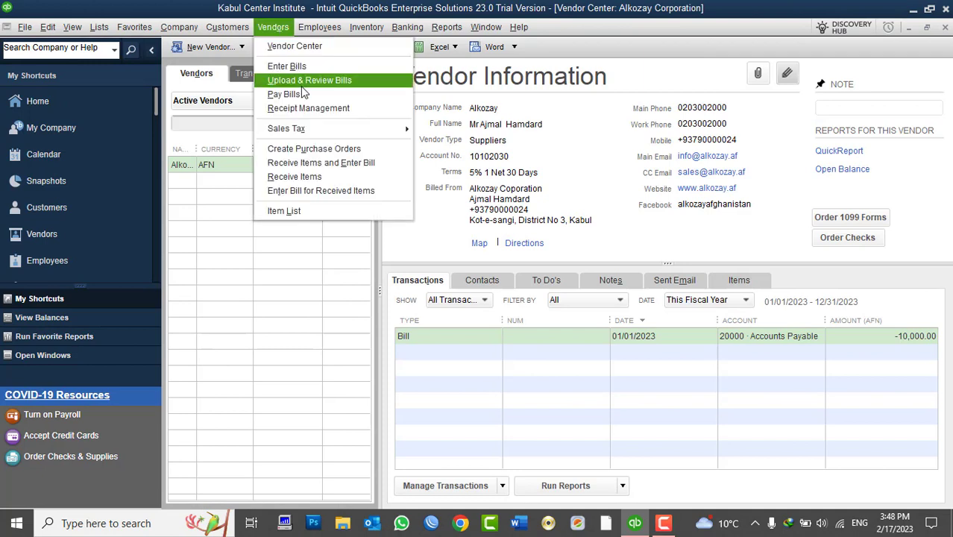
{"action": "left_click", "coordinate": [286, 66]}
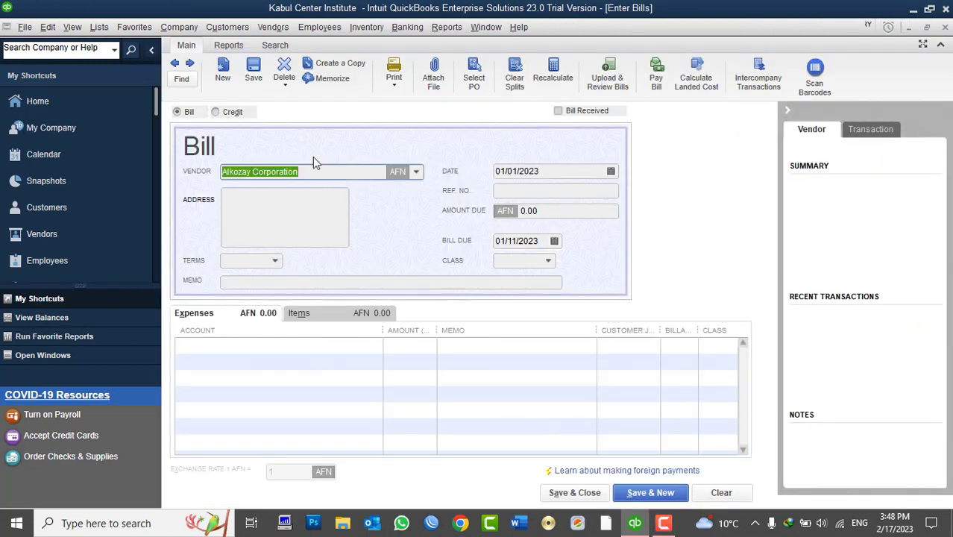
{"action": "left_click", "coordinate": [721, 492]}
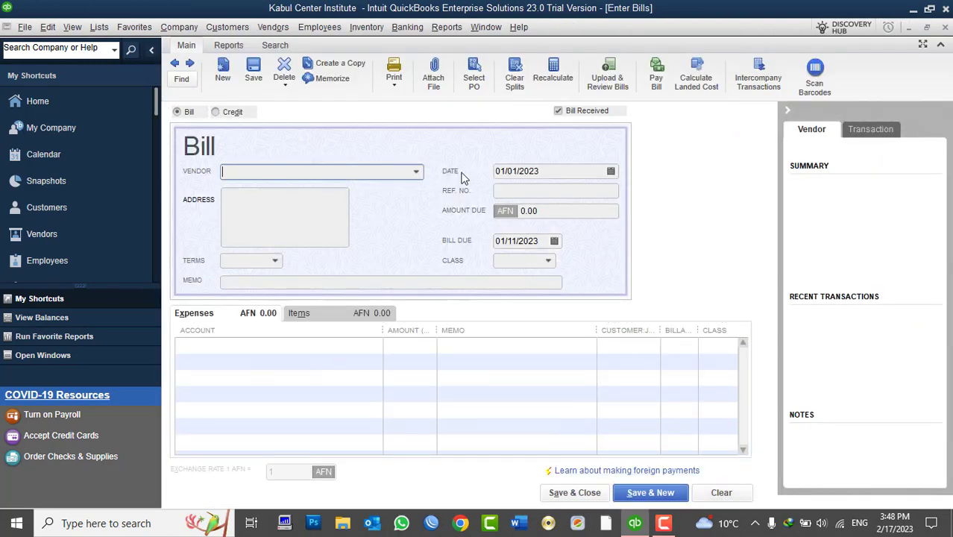
{"action": "left_click", "coordinate": [414, 172]}
{"action": "left_click", "coordinate": [313, 222]}
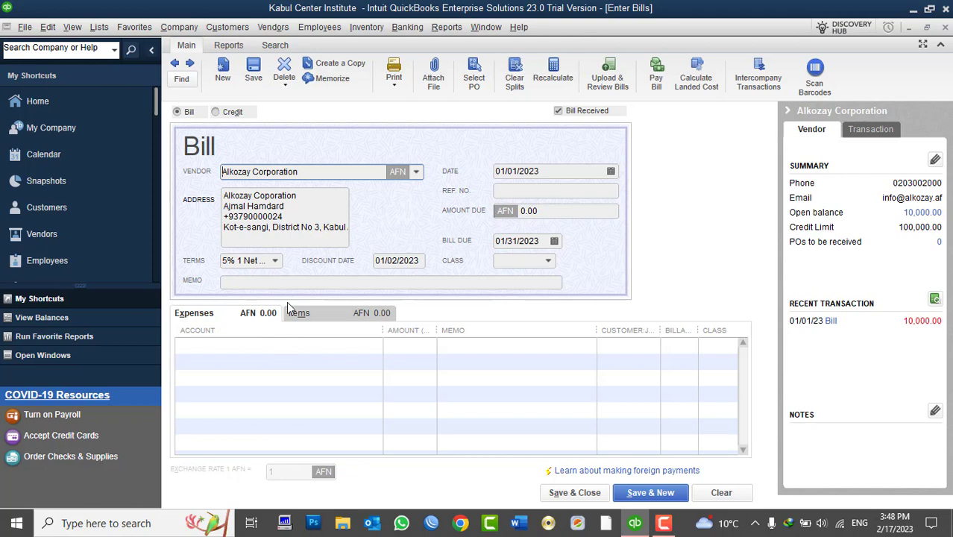
{"action": "left_click", "coordinate": [944, 27]}
{"action": "left_click", "coordinate": [477, 172]}
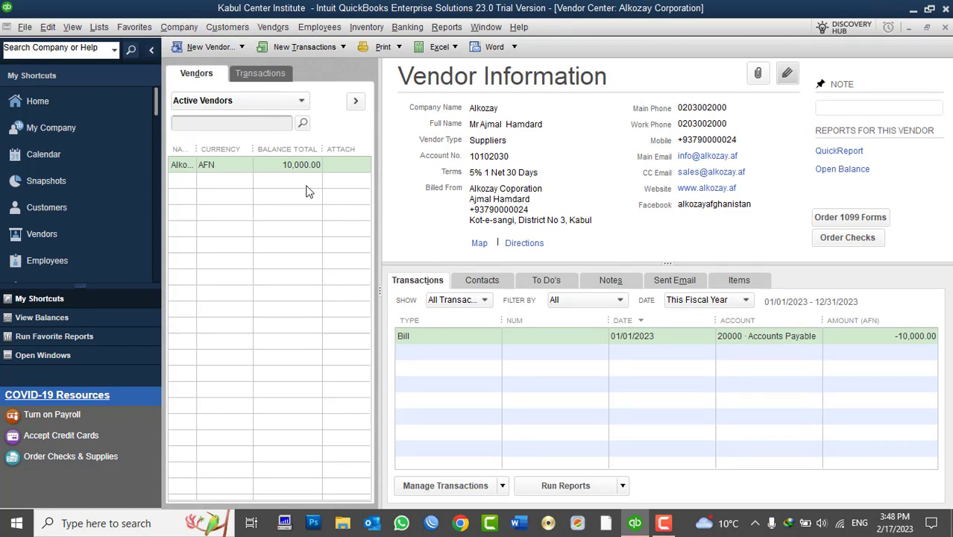
- Review Alkozay Corporation's payment terms and credit limit, closing without changes
{"action": "left_click", "coordinate": [789, 72]}
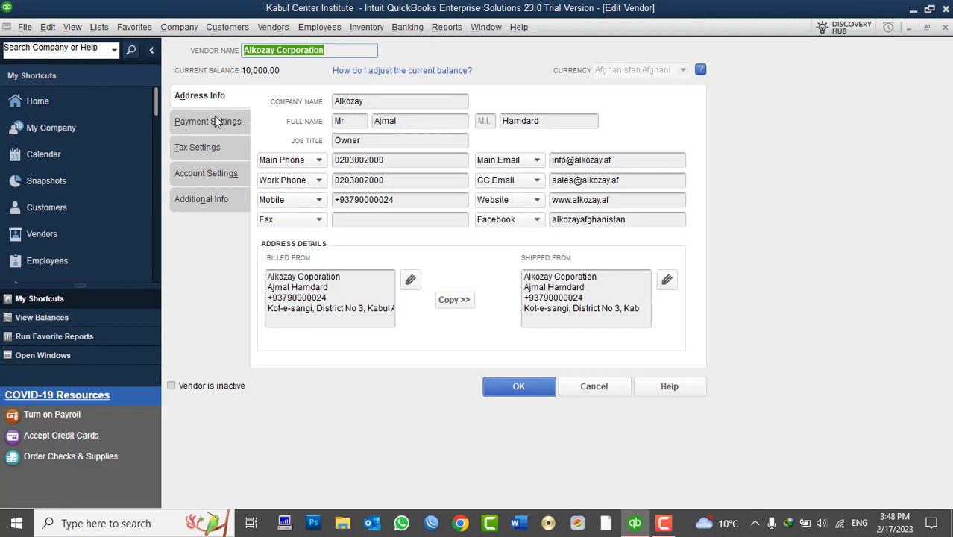
{"action": "left_click", "coordinate": [215, 119]}
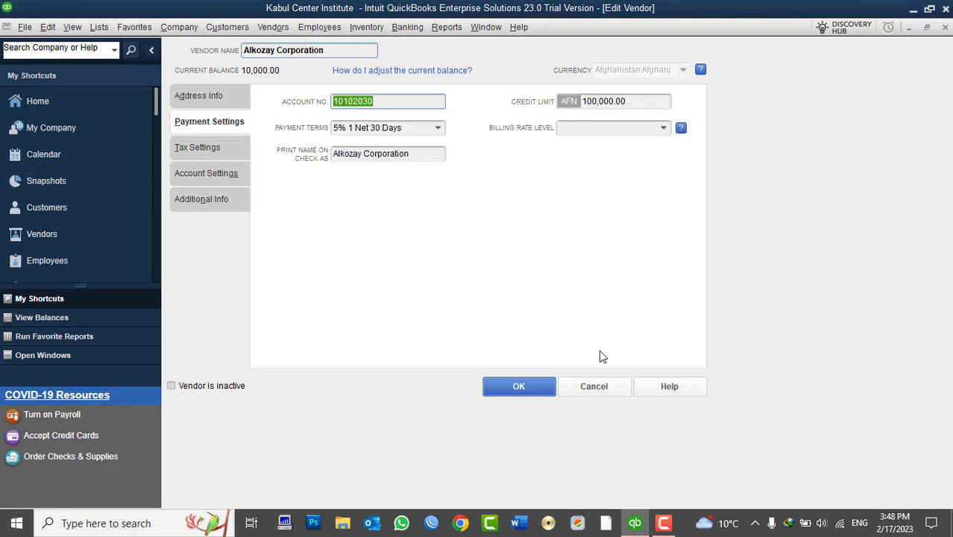
{"action": "left_click", "coordinate": [595, 385]}
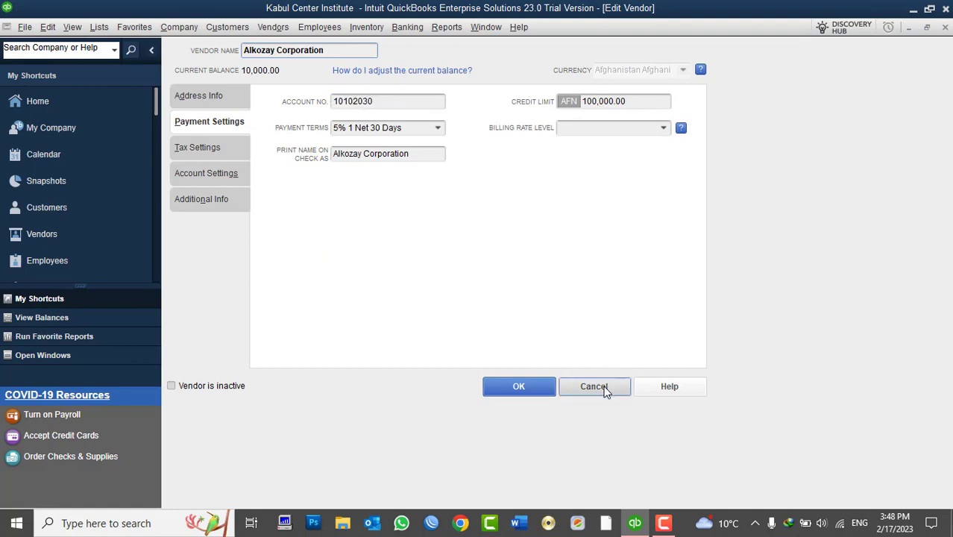
- Start a new bill for Alkozay Corporation with Monitor and CPU item lines
{"action": "left_click", "coordinate": [273, 26]}
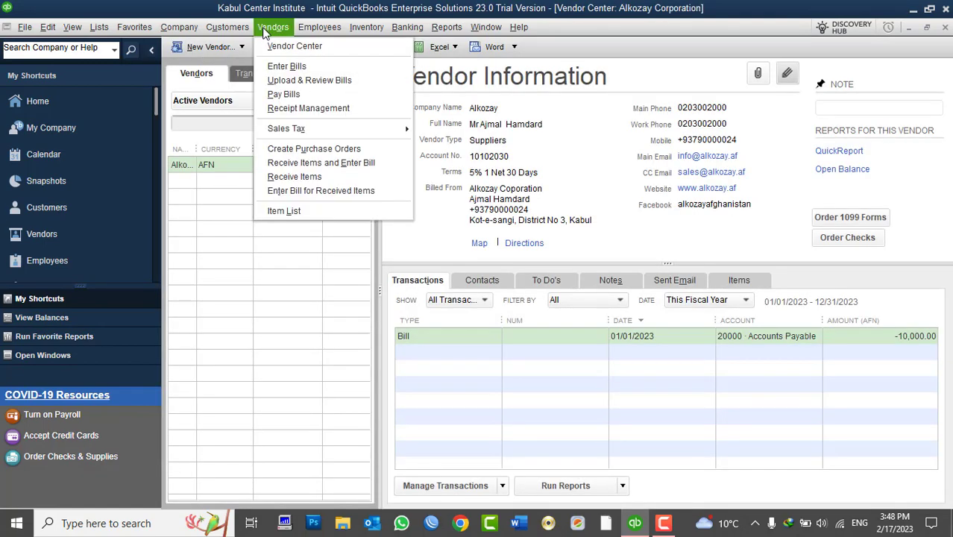
{"action": "left_click", "coordinate": [286, 66]}
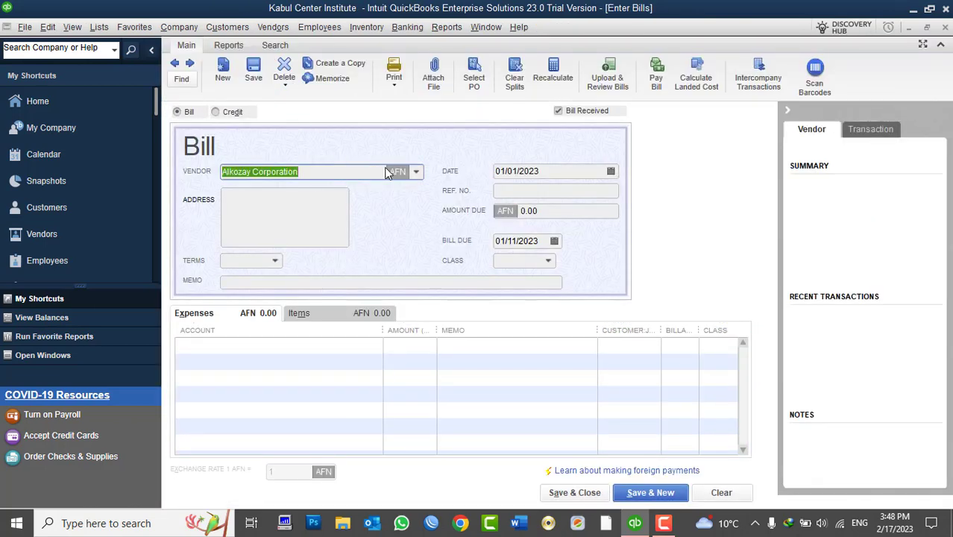
{"action": "left_click", "coordinate": [287, 345]}
{"action": "left_click", "coordinate": [321, 319]}
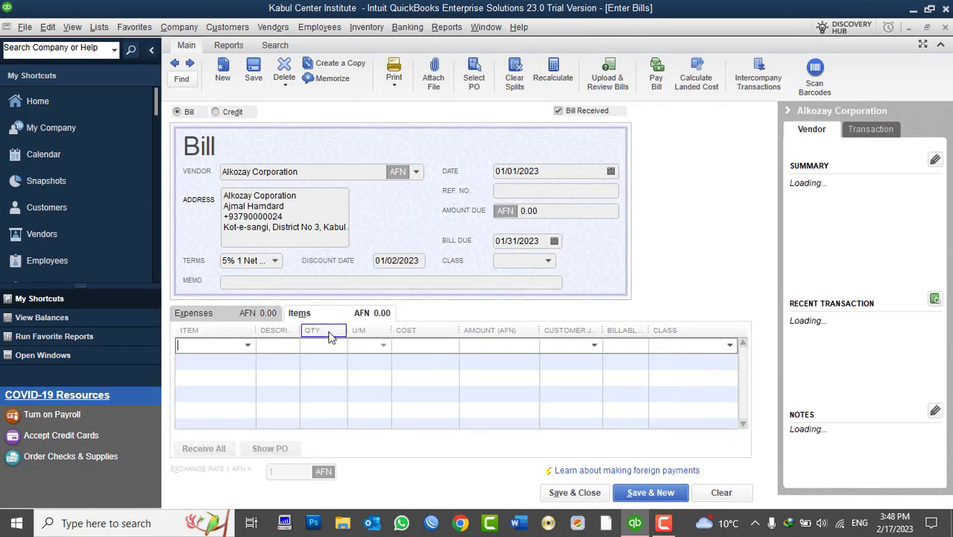
{"action": "left_click", "coordinate": [248, 346]}
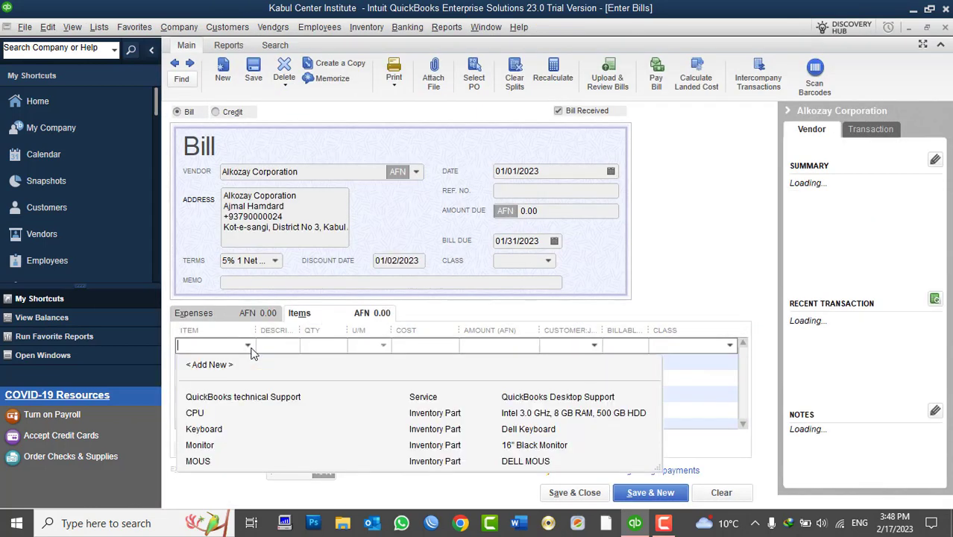
{"action": "left_click", "coordinate": [213, 445]}
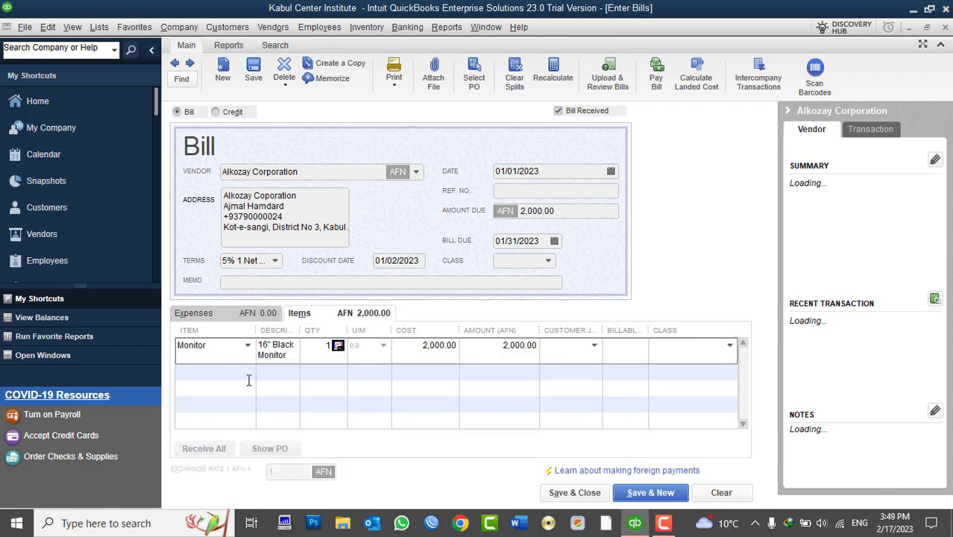
{"action": "left_click", "coordinate": [248, 373]}
{"action": "left_click", "coordinate": [248, 371]}
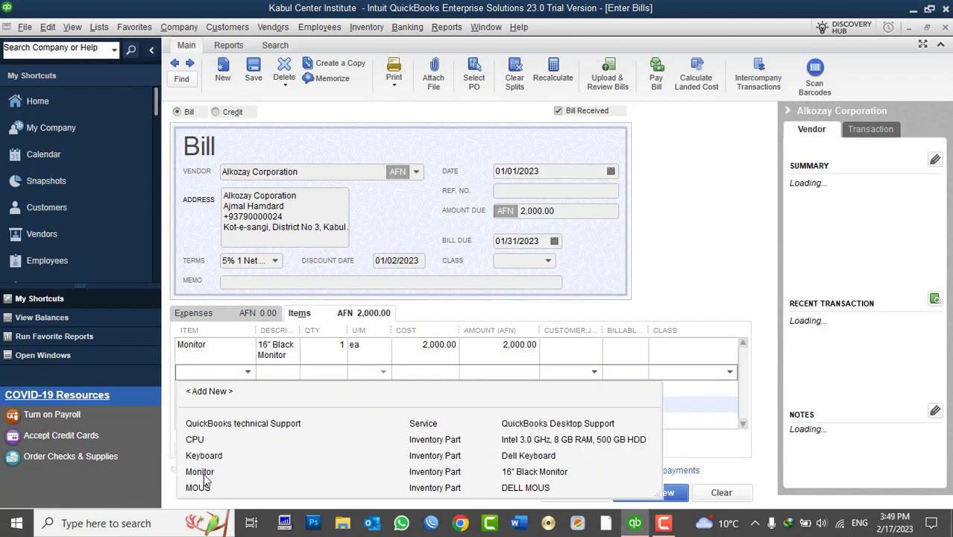
{"action": "left_click", "coordinate": [207, 440]}
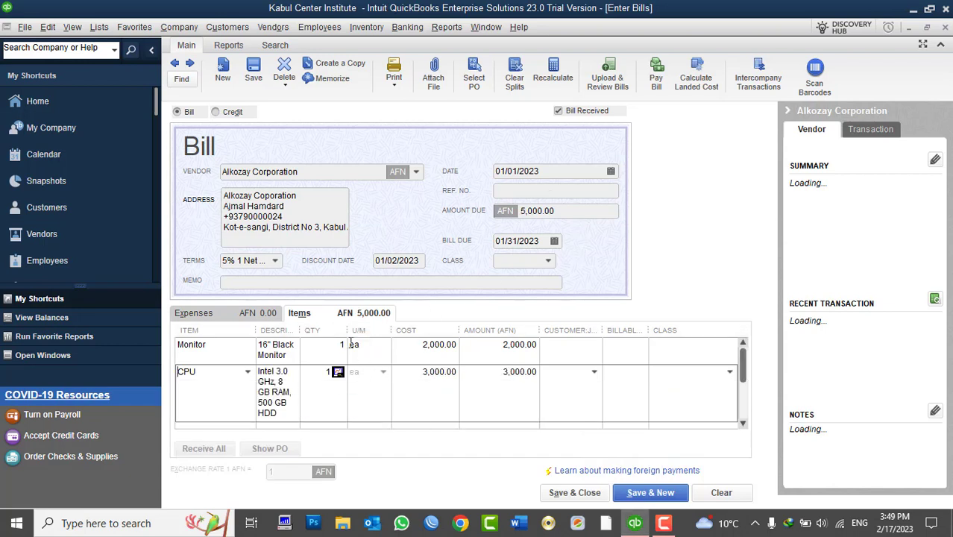
- Set quantities to 20 Monitors and 25 CPUs (115,000 AFN) and save the bill
{"action": "left_click", "coordinate": [339, 345]}
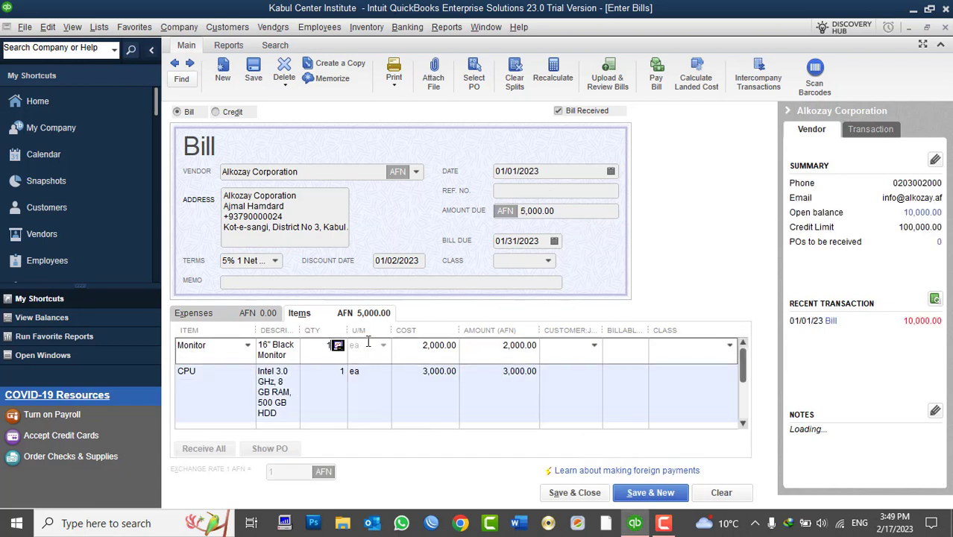
{"action": "type", "text": "10"}
{"action": "key", "text": "Down"}
{"action": "type", "text": "20"}
{"action": "key", "text": "Down"}
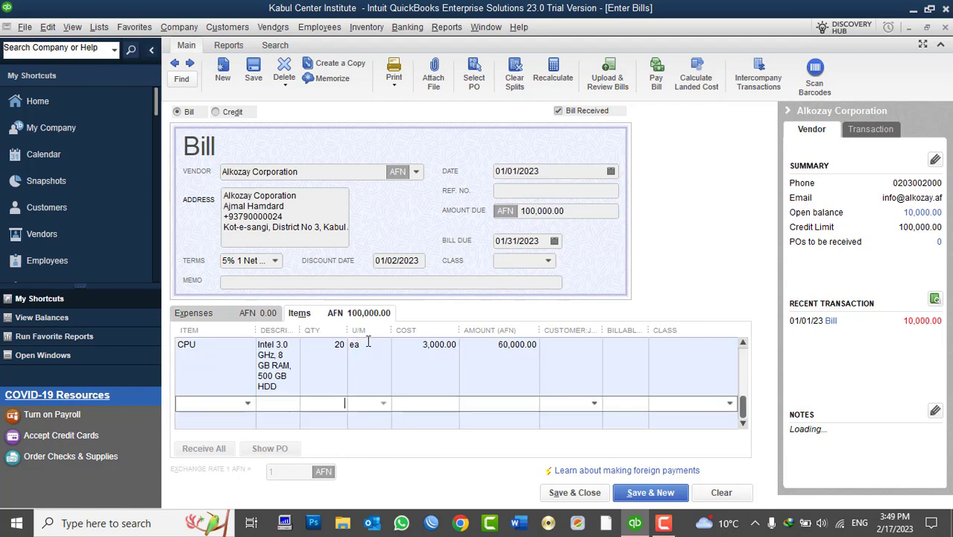
{"action": "scroll", "coordinate": [330, 361], "scroll_direction": "up", "scroll_amount": 2}
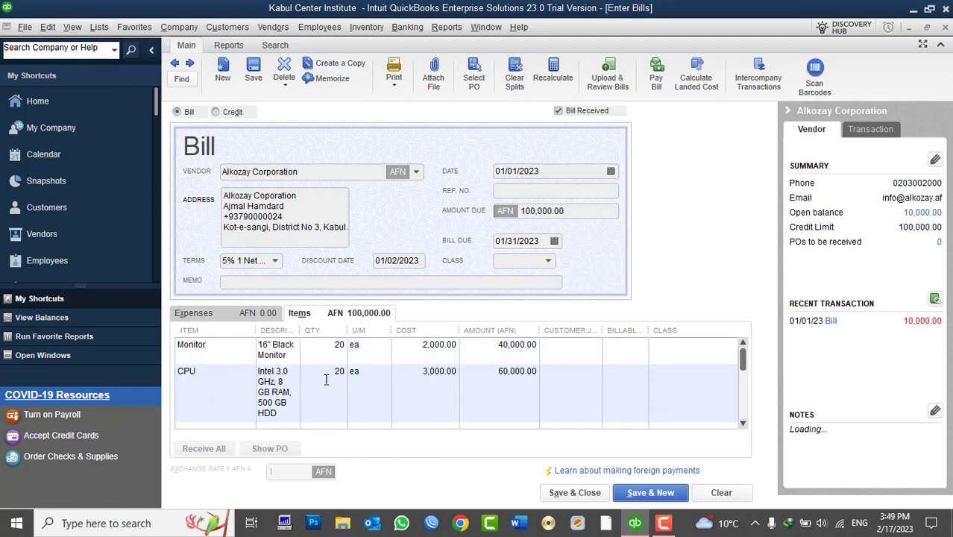
{"action": "left_click", "coordinate": [325, 379]}
{"action": "type", "text": "25"}
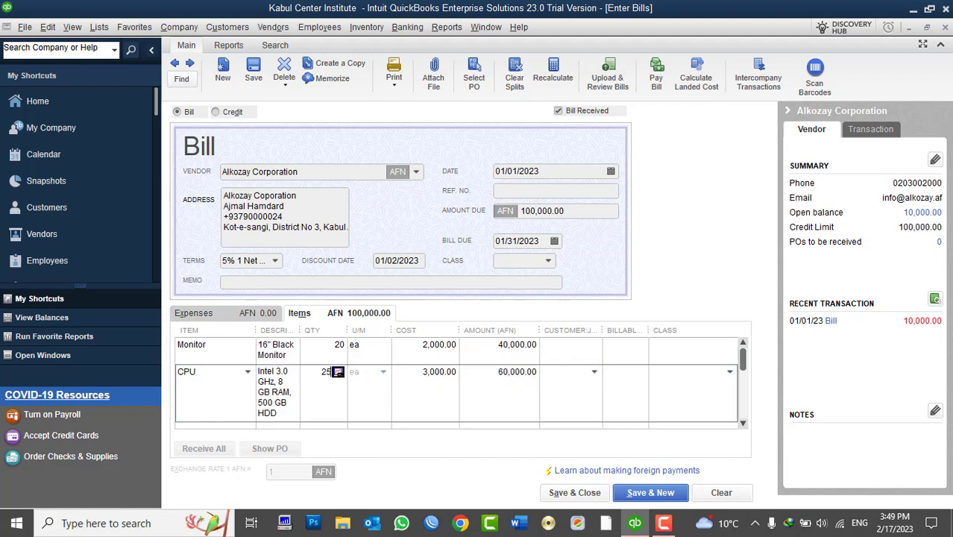
{"action": "key", "text": "Down"}
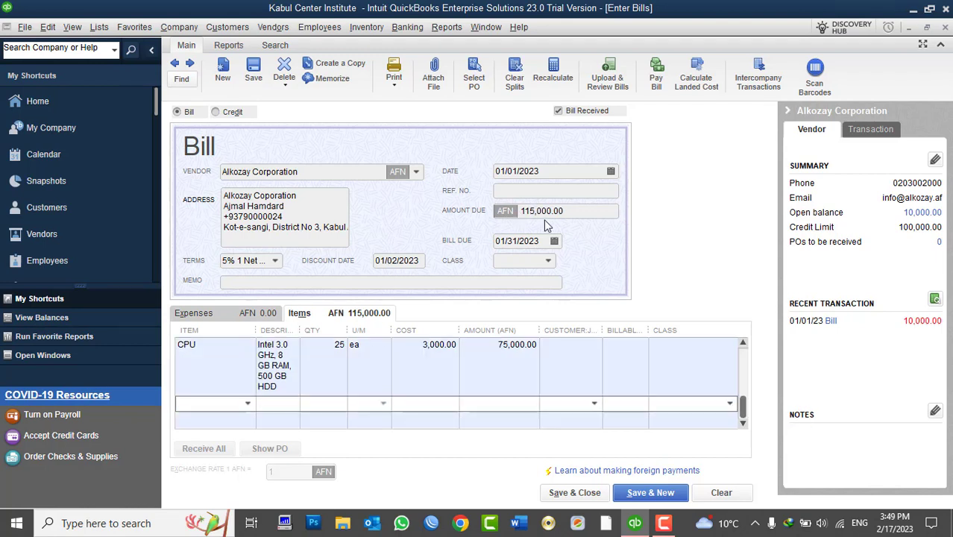
{"action": "left_click", "coordinate": [575, 493]}
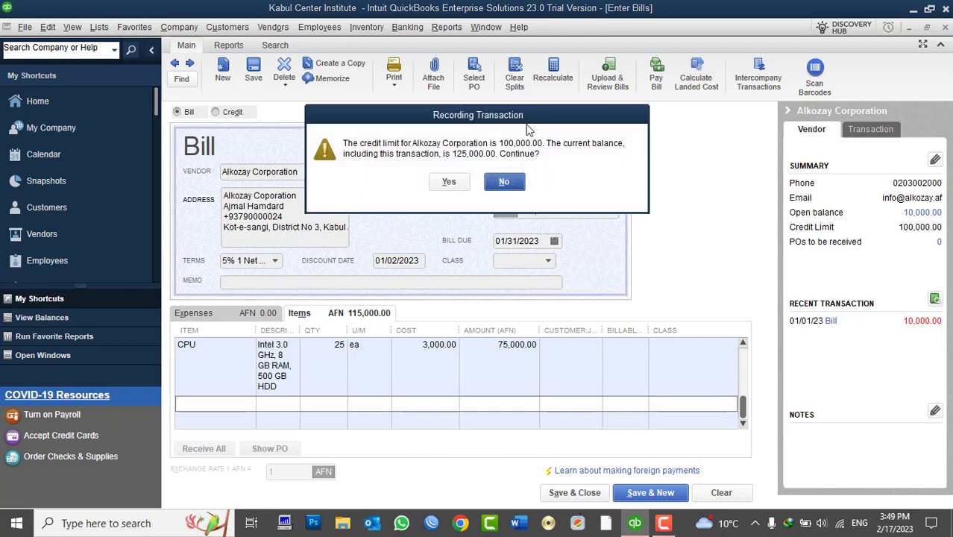
- Decline recording the 115,000 AFN bill at the credit-limit warning
{"action": "left_click_drag", "start_coordinate": [518, 120], "coordinate": [725, 72]}
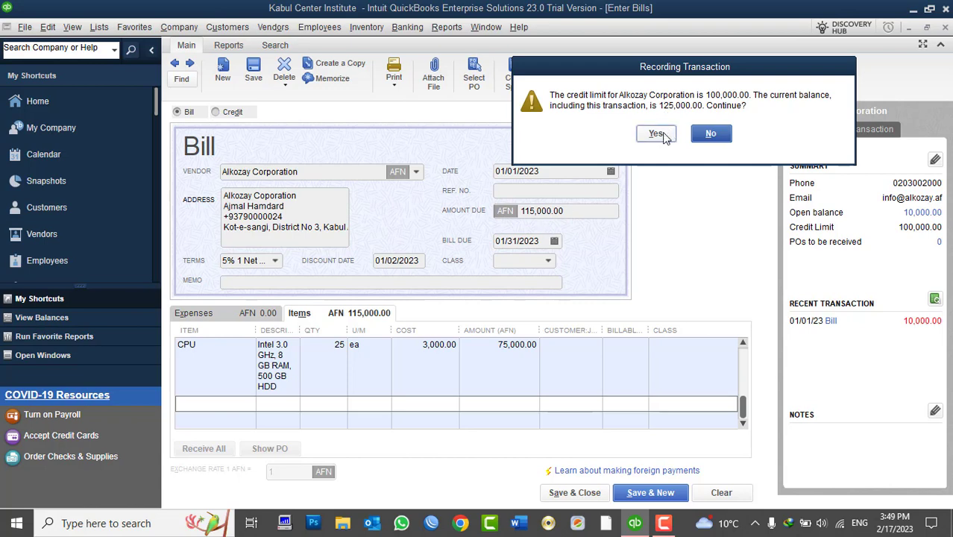
{"action": "left_click", "coordinate": [710, 134]}
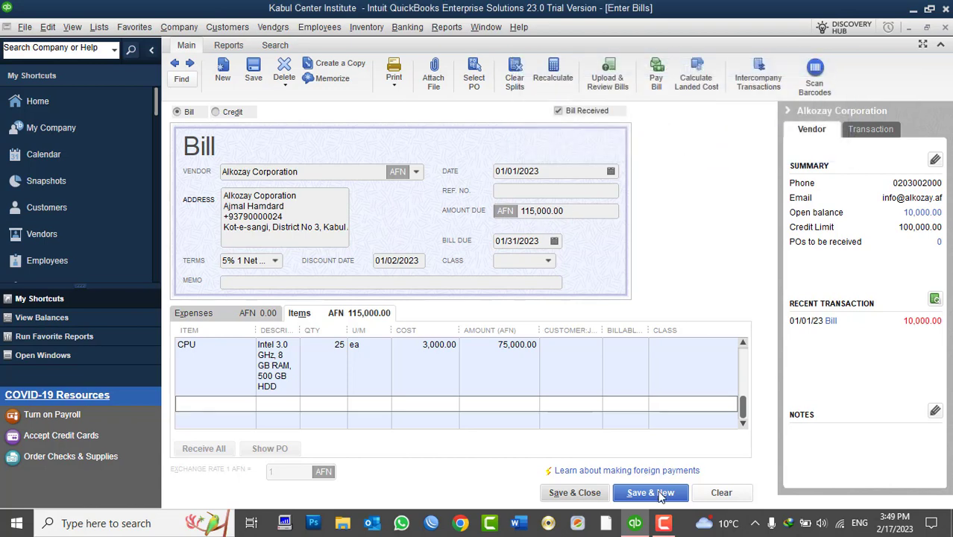
{"action": "left_click", "coordinate": [597, 211]}
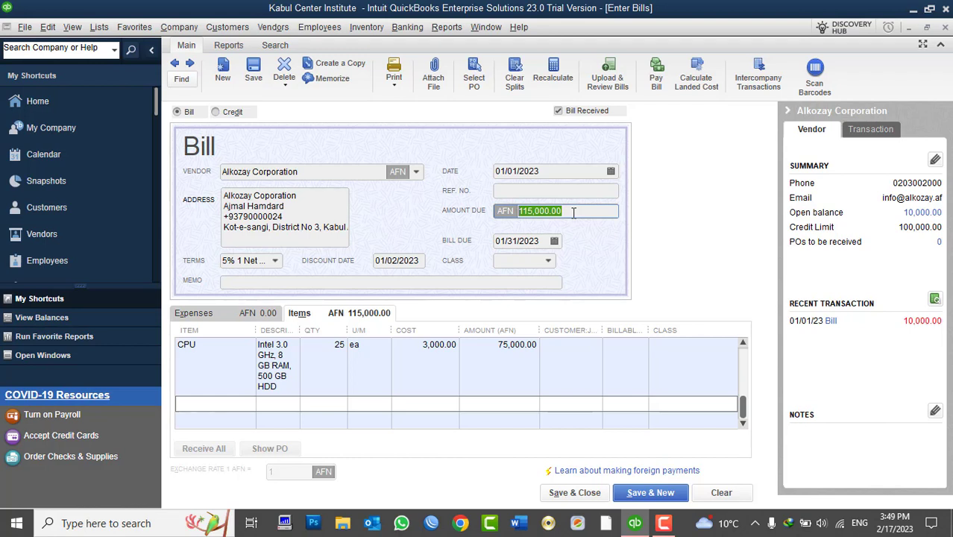
- Reduce CPUs to 20 and decline saving the 100,000 AFN bill over the limit
{"action": "left_click", "coordinate": [327, 344]}
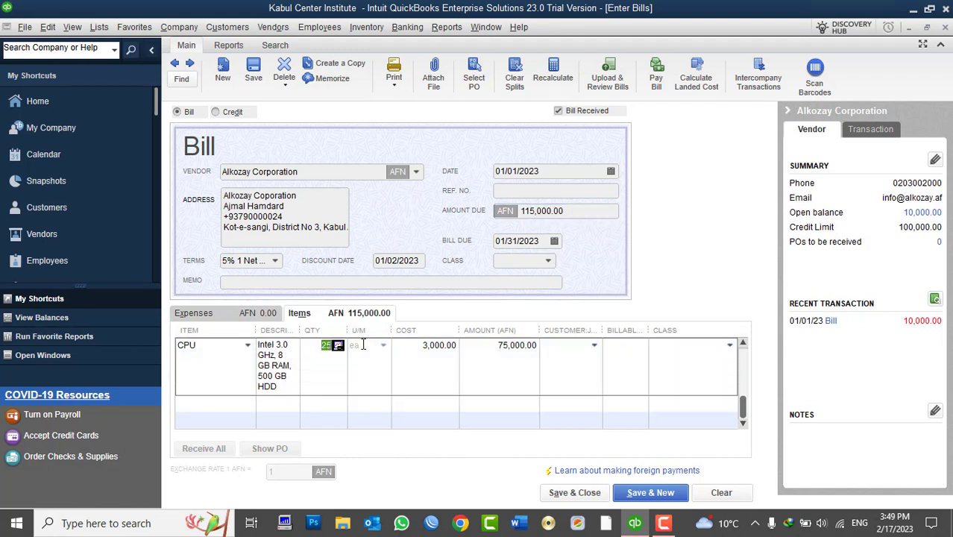
{"action": "type", "text": "20"}
{"action": "key", "text": "Tab"}
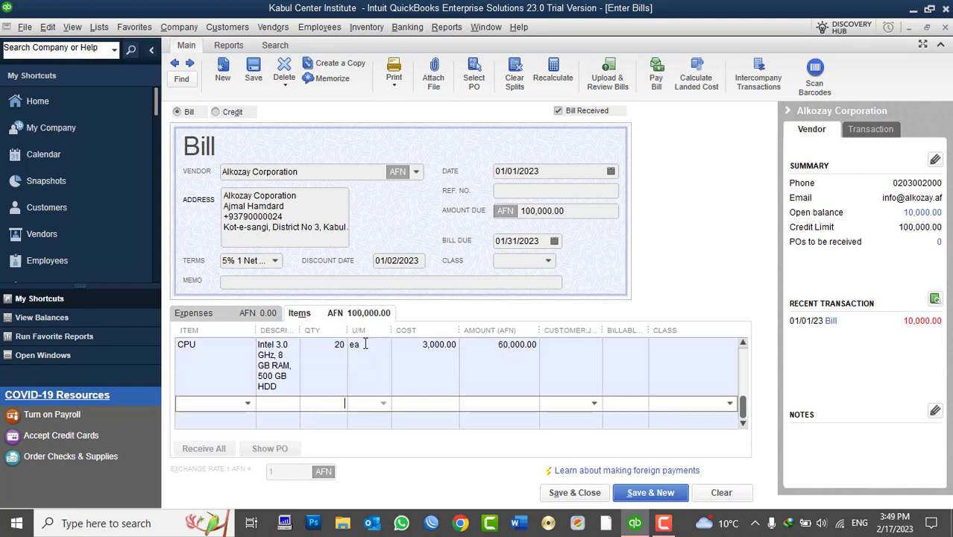
{"action": "scroll", "coordinate": [481, 385], "scroll_direction": "up", "scroll_amount": 2}
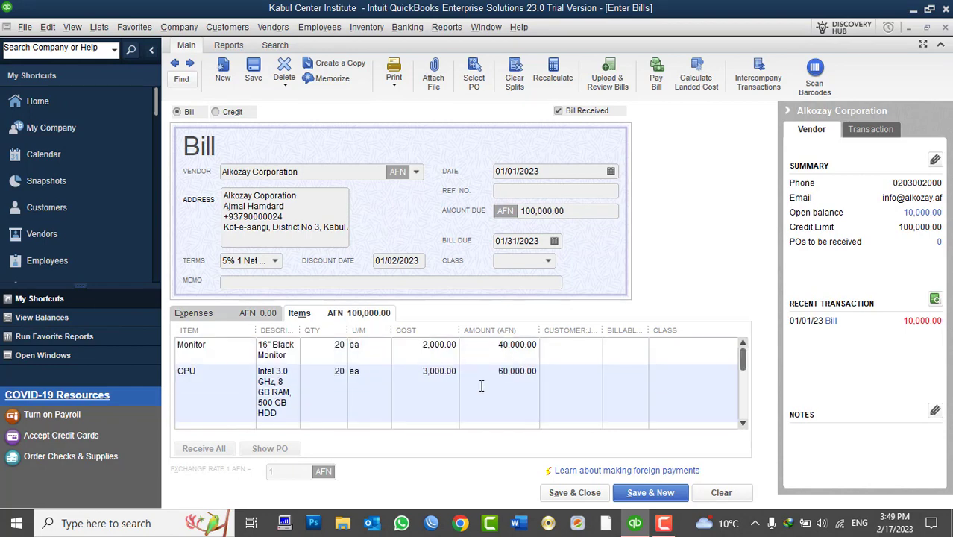
{"action": "left_click", "coordinate": [579, 495]}
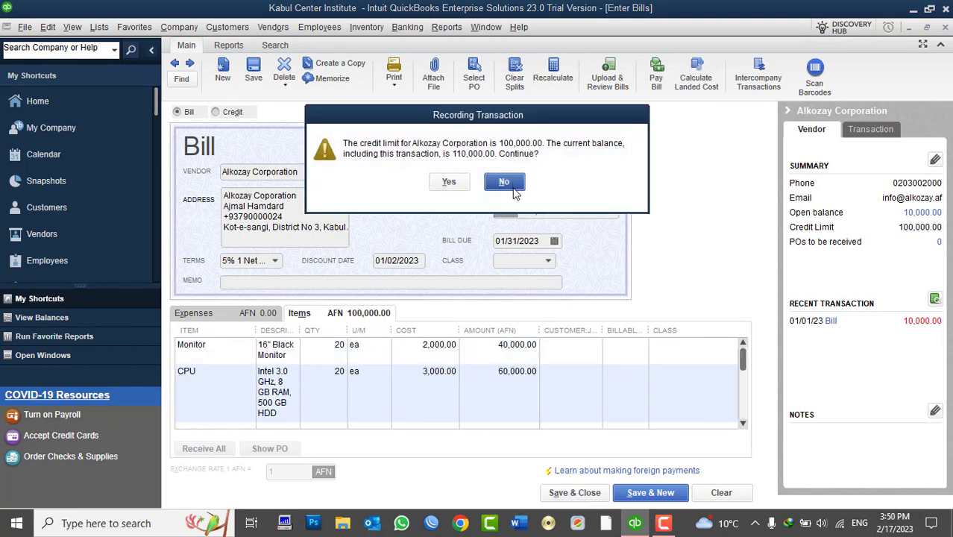
{"action": "left_click", "coordinate": [507, 182]}
- Clear the form and save a new Alkozay Corporation bill for 30 CPUs totalling 90,000 AFN
{"action": "left_click", "coordinate": [721, 492]}
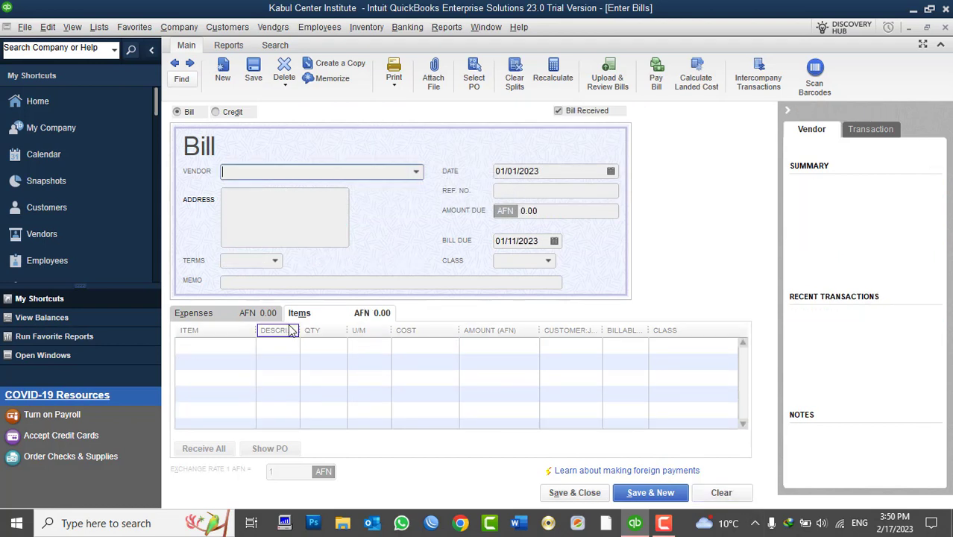
{"action": "left_click", "coordinate": [415, 172]}
{"action": "left_click", "coordinate": [317, 223]}
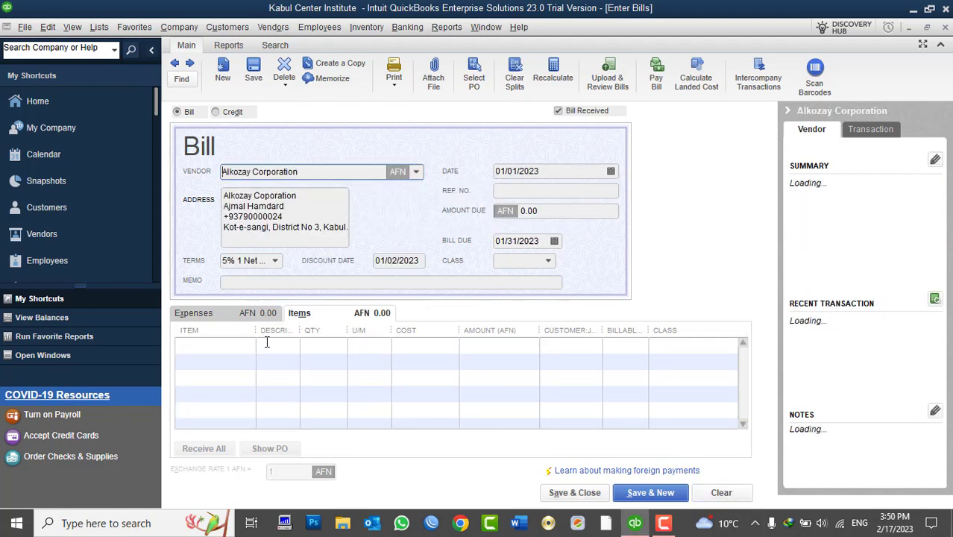
{"action": "left_click", "coordinate": [241, 344]}
{"action": "left_click", "coordinate": [247, 346]}
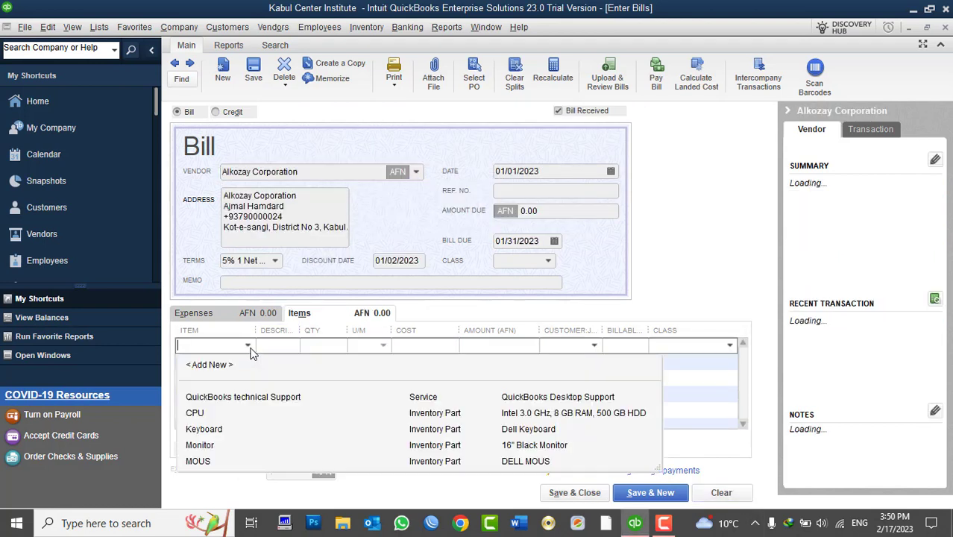
{"action": "left_click", "coordinate": [213, 415]}
{"action": "left_click", "coordinate": [328, 345]}
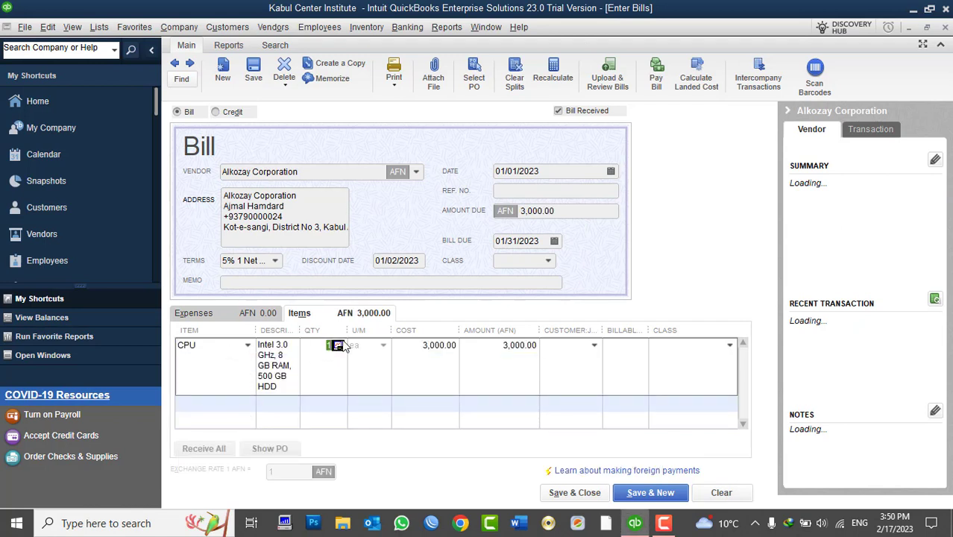
{"action": "type", "text": "30"}
{"action": "key", "text": "Down"}
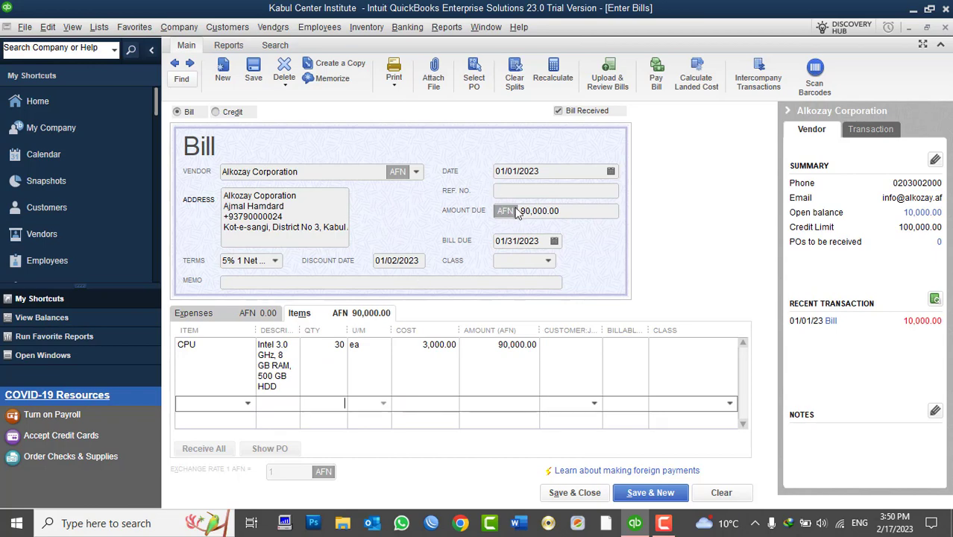
{"action": "left_click", "coordinate": [572, 492]}
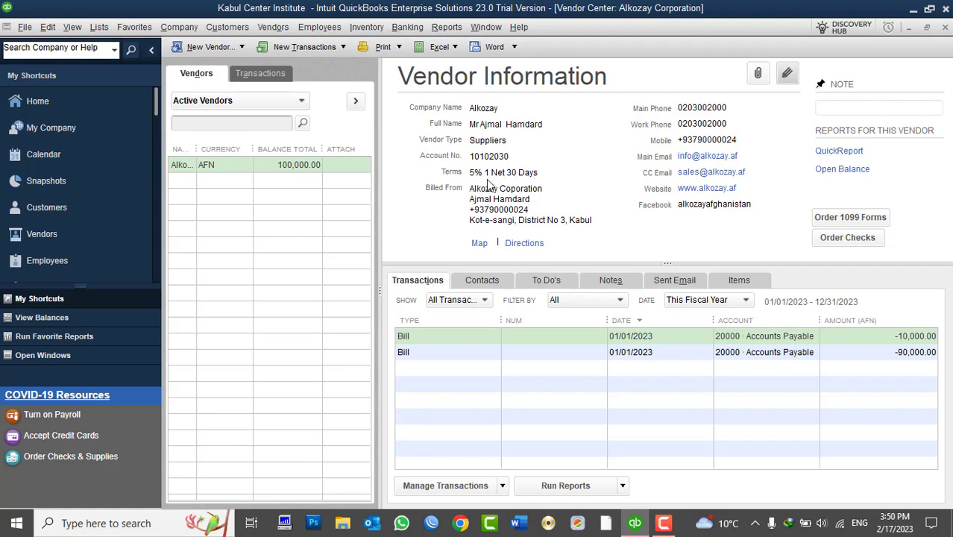
- Widen the name column, select the 90,000 bill, and view the Physical Inventory Worksheet showing 30 CPUs
{"action": "left_click_drag", "start_coordinate": [197, 150], "coordinate": [243, 153]}
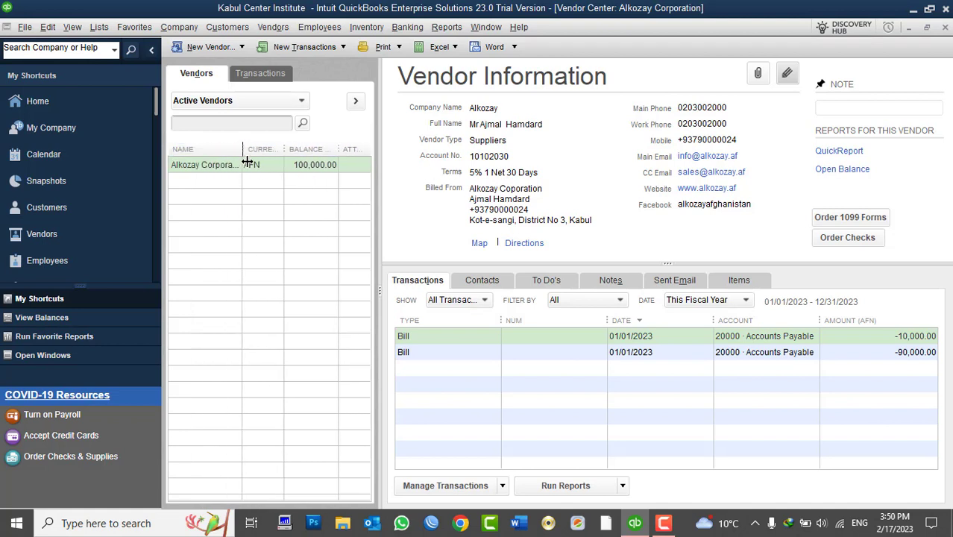
{"action": "left_click", "coordinate": [897, 358]}
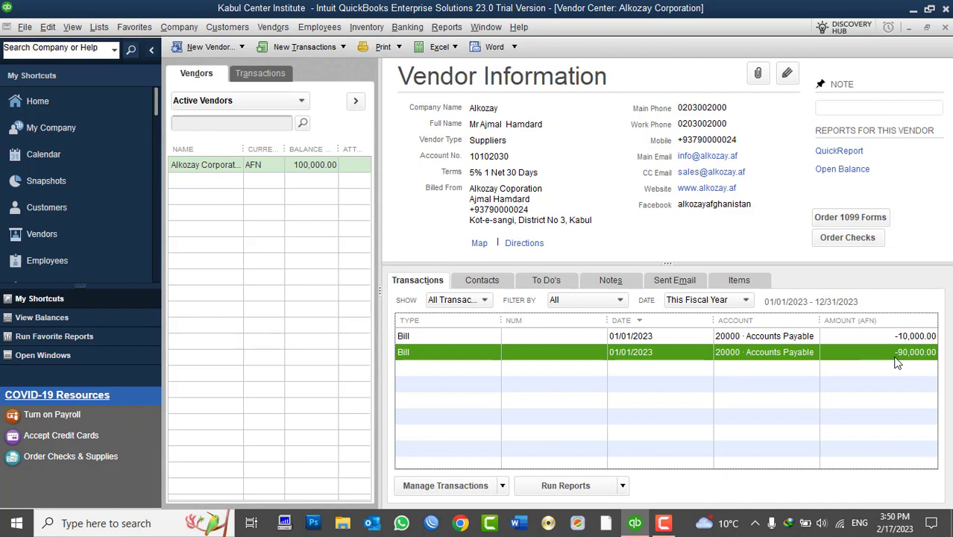
{"action": "left_click", "coordinate": [366, 26]}
{"action": "left_click", "coordinate": [414, 198]}
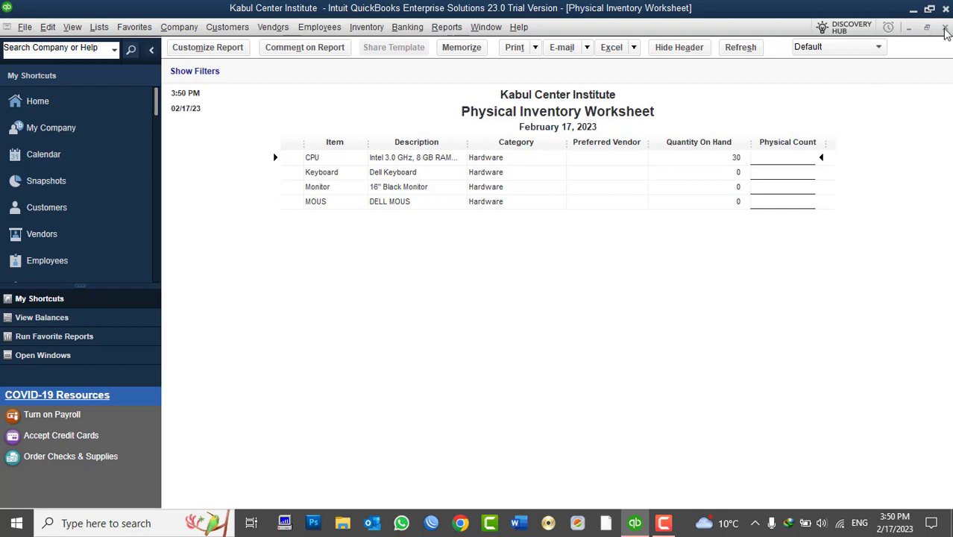
{"action": "left_click", "coordinate": [944, 27]}
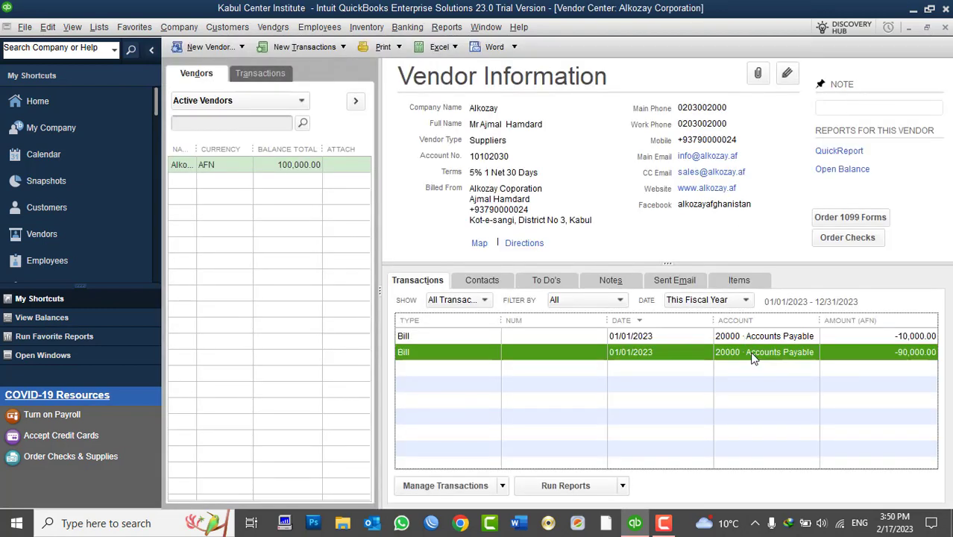
- Edit the 90,000 AFN bill, change its date to 02/17/2023, and confirm the save
{"action": "right_click", "coordinate": [640, 359]}
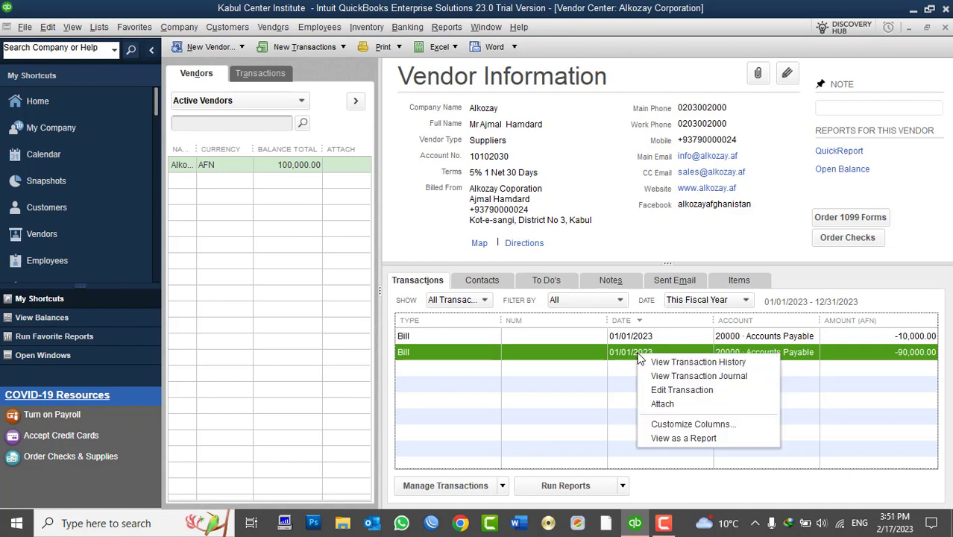
{"action": "left_click", "coordinate": [660, 390]}
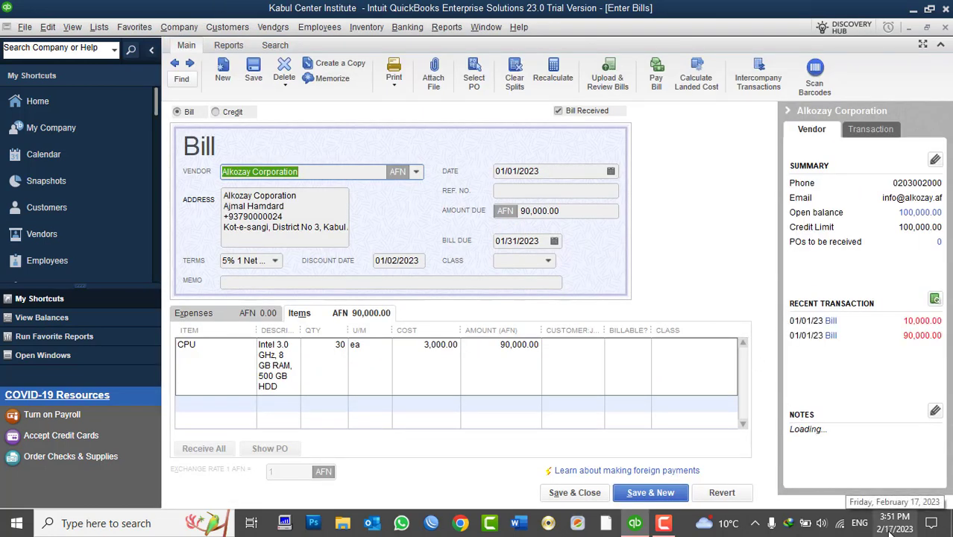
{"action": "left_click", "coordinate": [611, 170]}
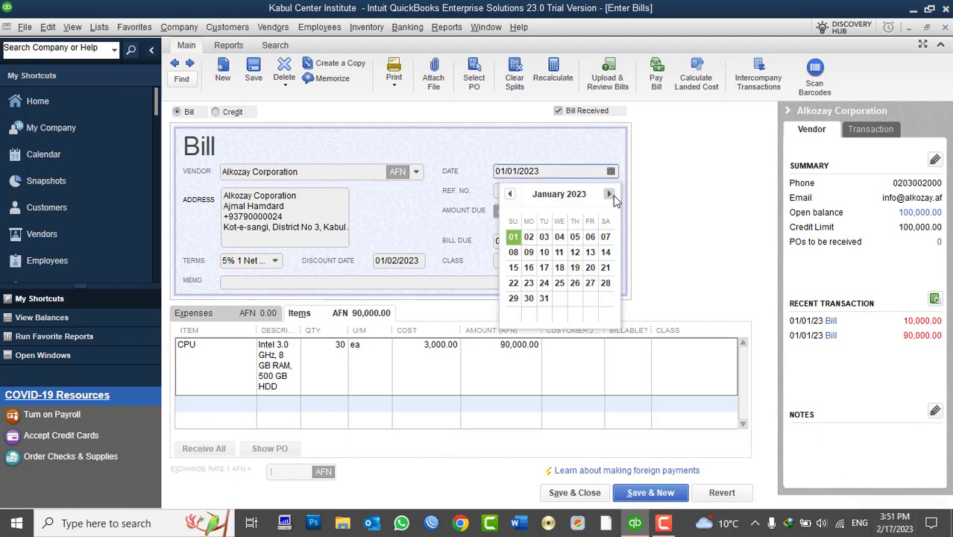
{"action": "left_click", "coordinate": [609, 195]}
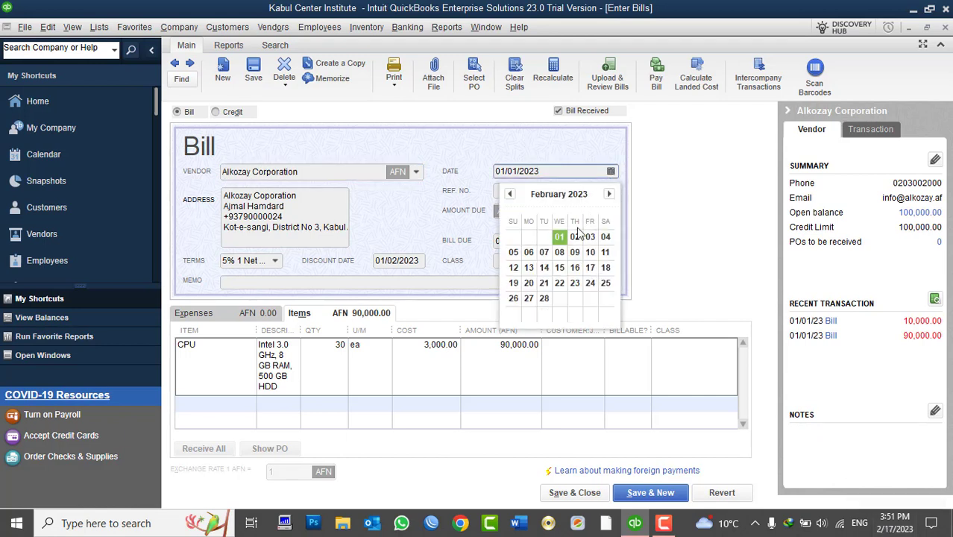
{"action": "left_click", "coordinate": [590, 267]}
{"action": "left_click", "coordinate": [580, 493]}
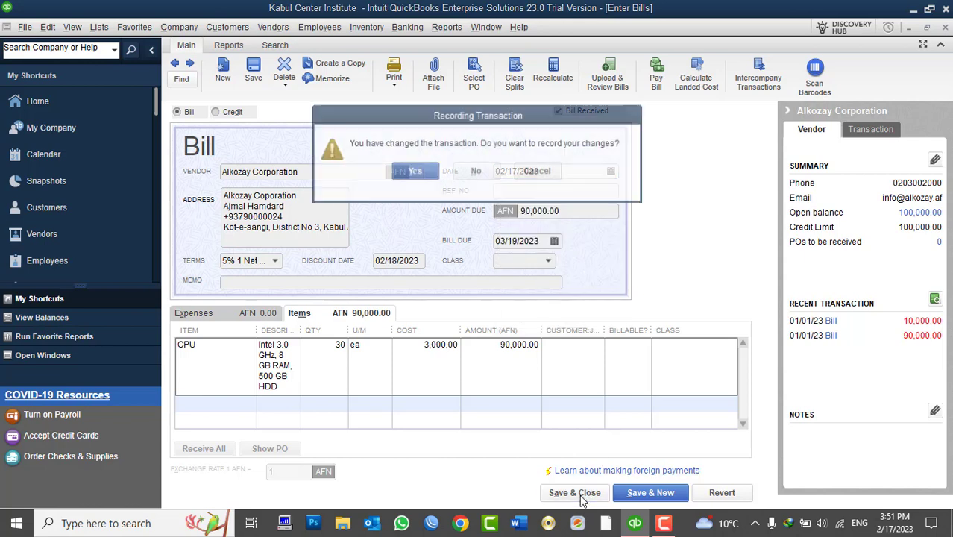
{"action": "left_click", "coordinate": [415, 174]}
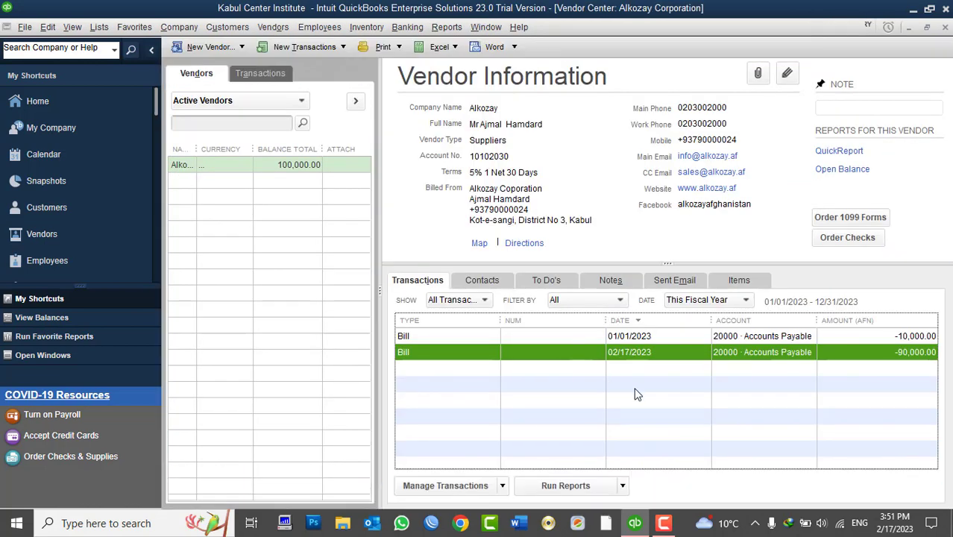
{"action": "left_click", "coordinate": [285, 28]}
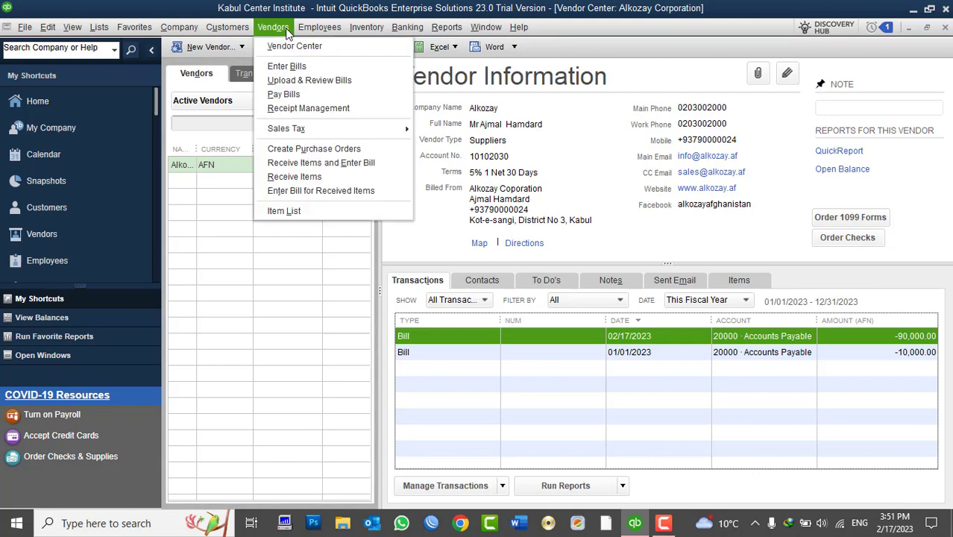
{"action": "left_click", "coordinate": [294, 94]}
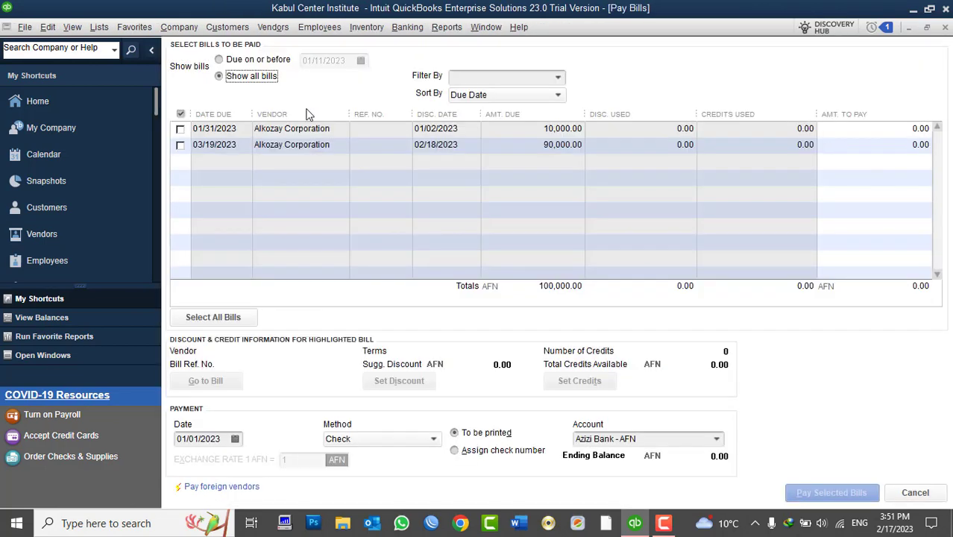
{"action": "left_click", "coordinate": [558, 77]}
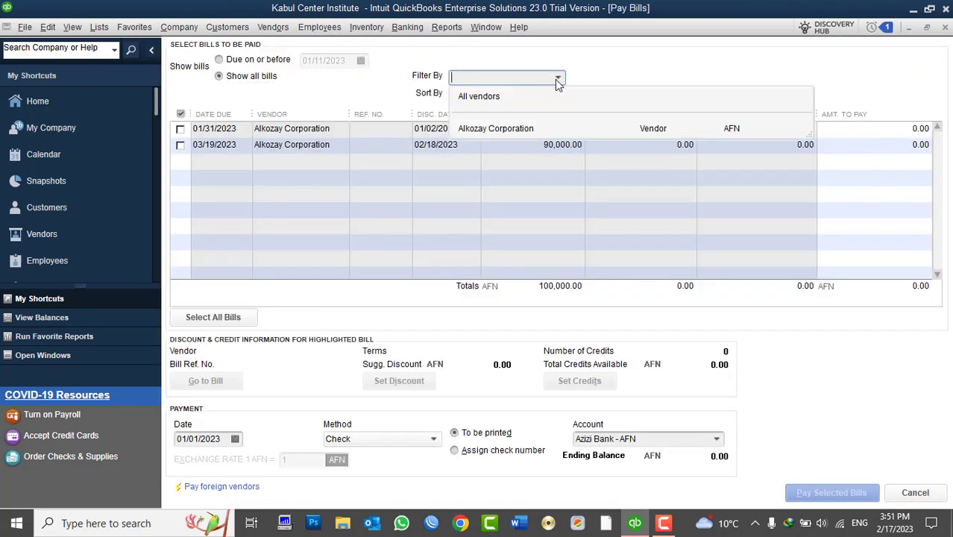
{"action": "left_click", "coordinate": [520, 128]}
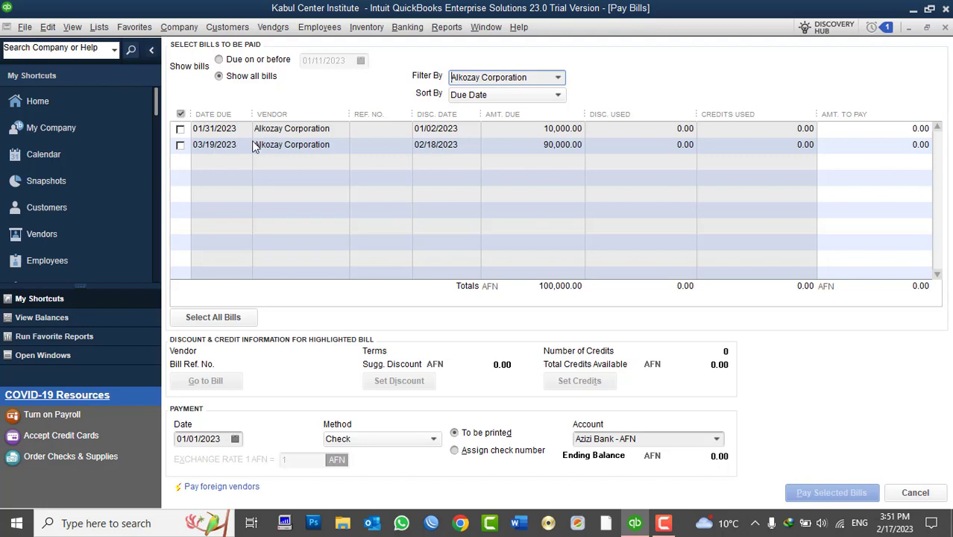
{"action": "left_click", "coordinate": [181, 146]}
{"action": "left_click", "coordinate": [181, 145]}
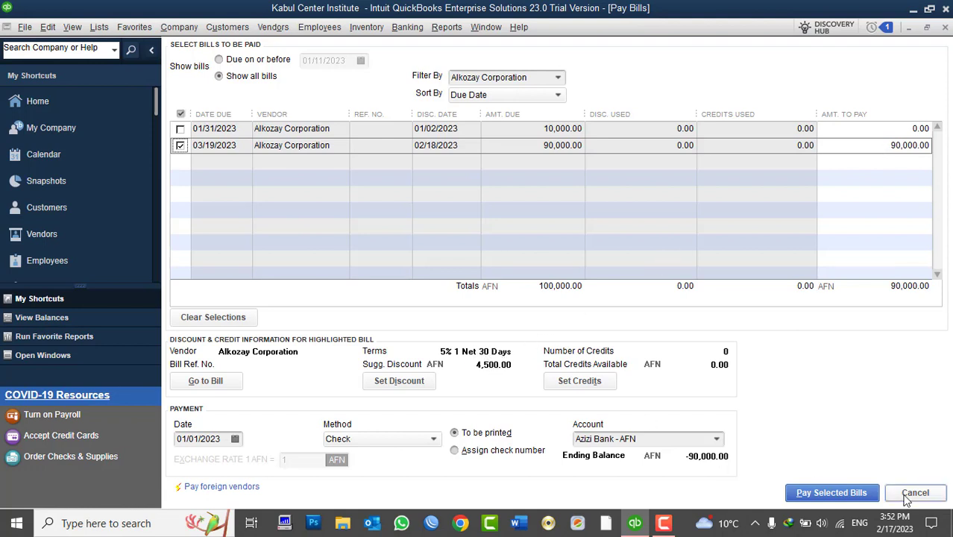
{"action": "left_click", "coordinate": [929, 498]}
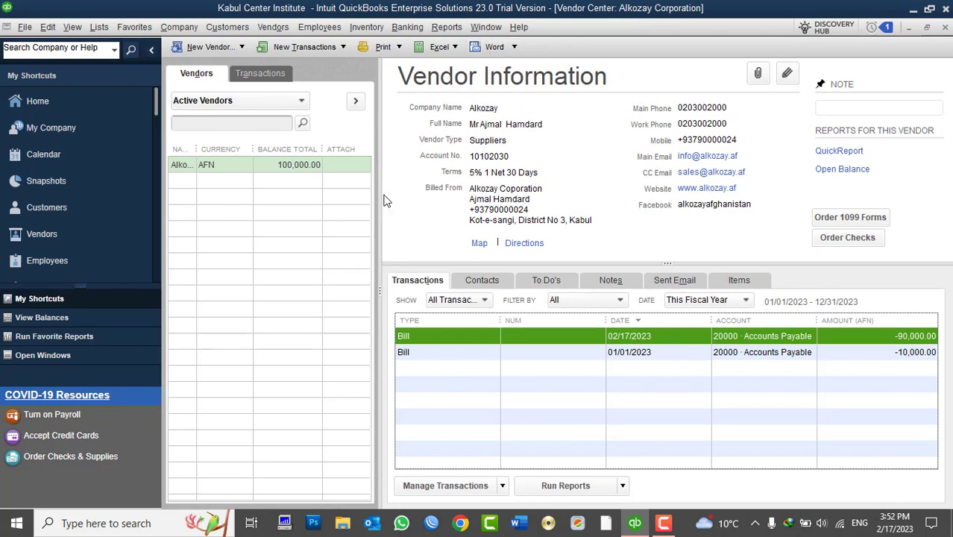